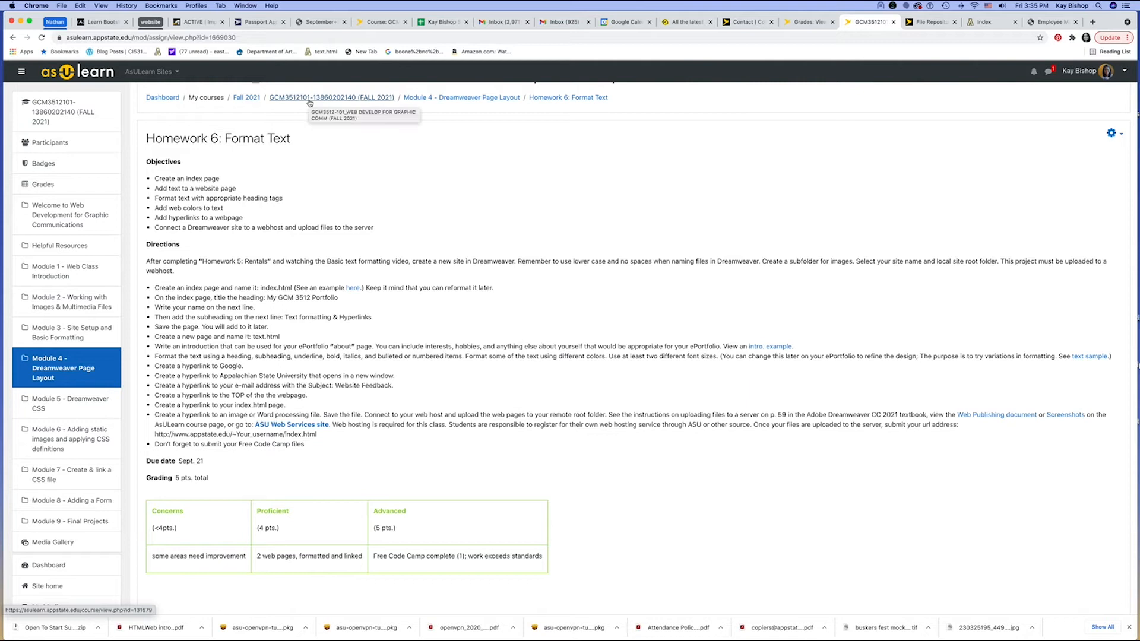
Open the ASU Wireless Network & VPN guide from the Module 1 section.
{"action": "left_click", "coordinate": [72, 271]}
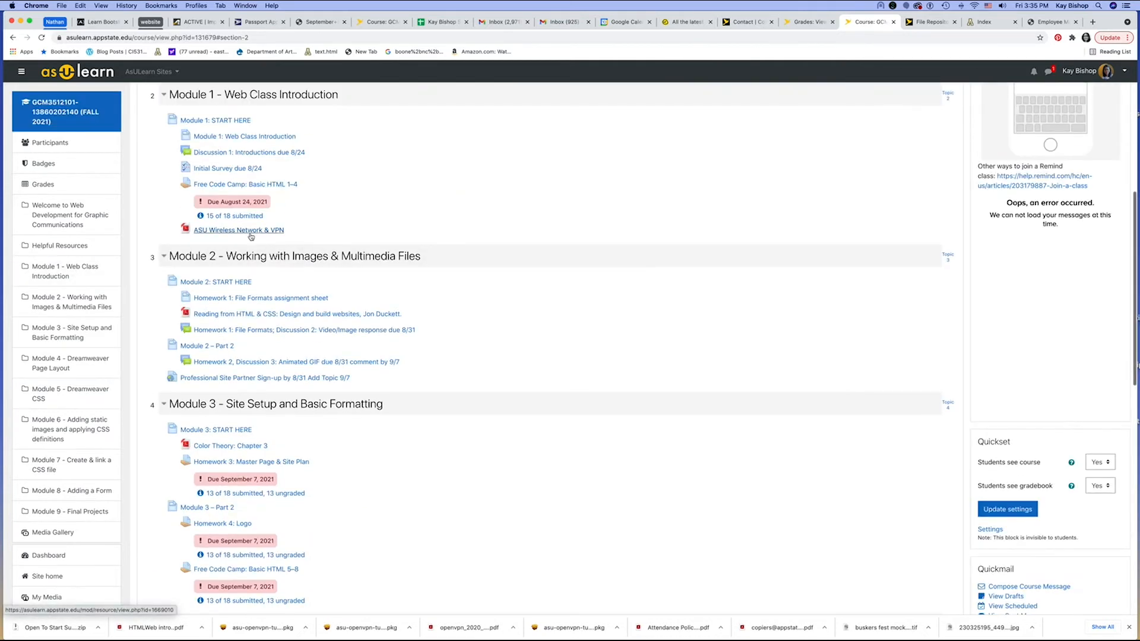
{"action": "key", "text": "super"}
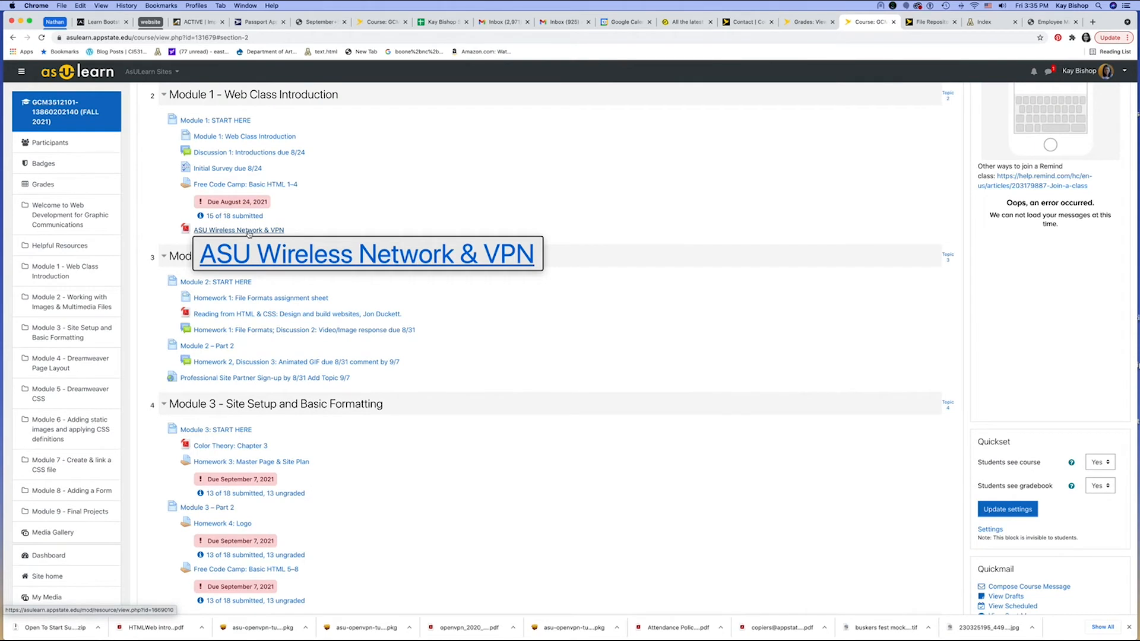
{"action": "left_click", "coordinate": [249, 232], "text": "super"}
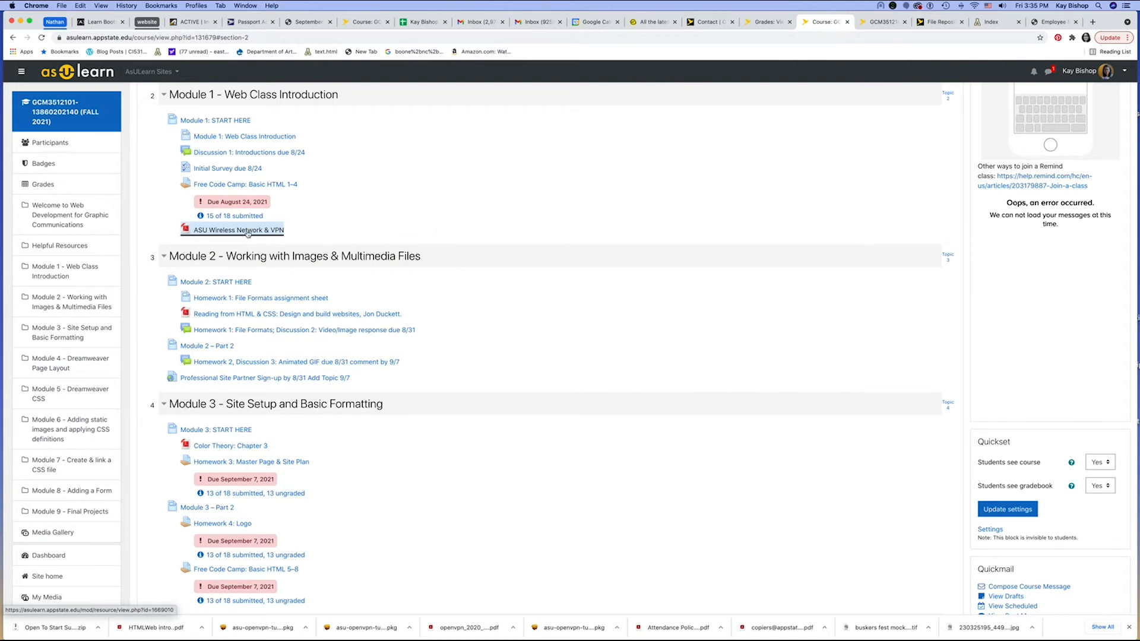
{"action": "left_click", "coordinate": [249, 232]}
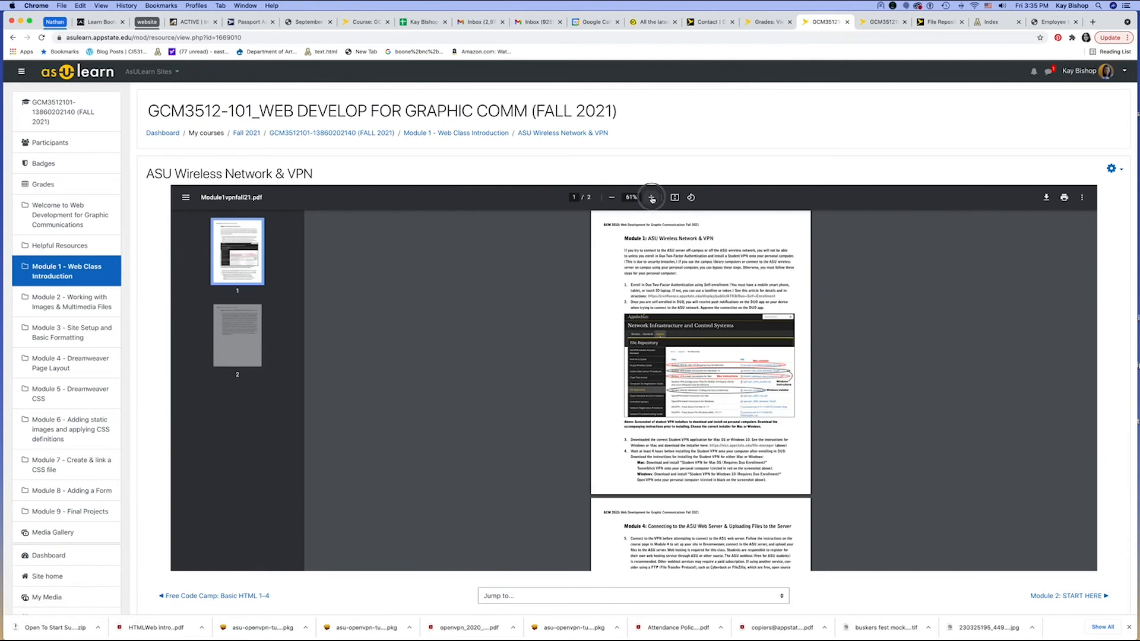
Zoom into the VPN guide PDF and follow its link to the NICS File Repository.
{"action": "left_click", "coordinate": [651, 197]}
{"action": "left_click", "coordinate": [651, 198]}
{"action": "left_click", "coordinate": [651, 198]}
{"action": "left_click", "coordinate": [651, 198]}
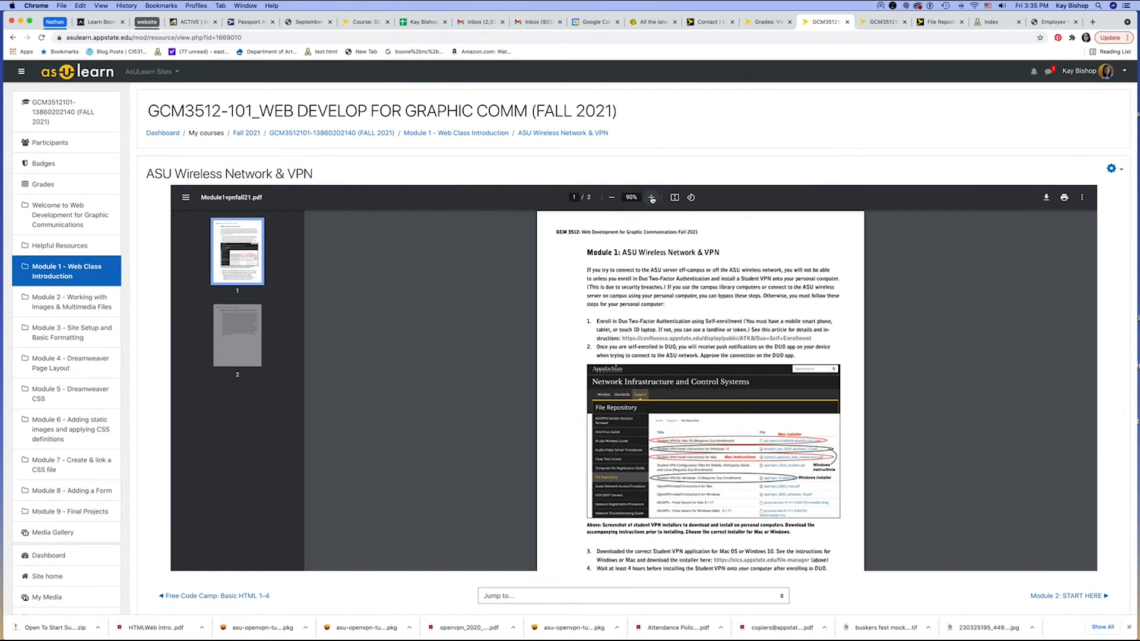
{"action": "left_click", "coordinate": [775, 562]}
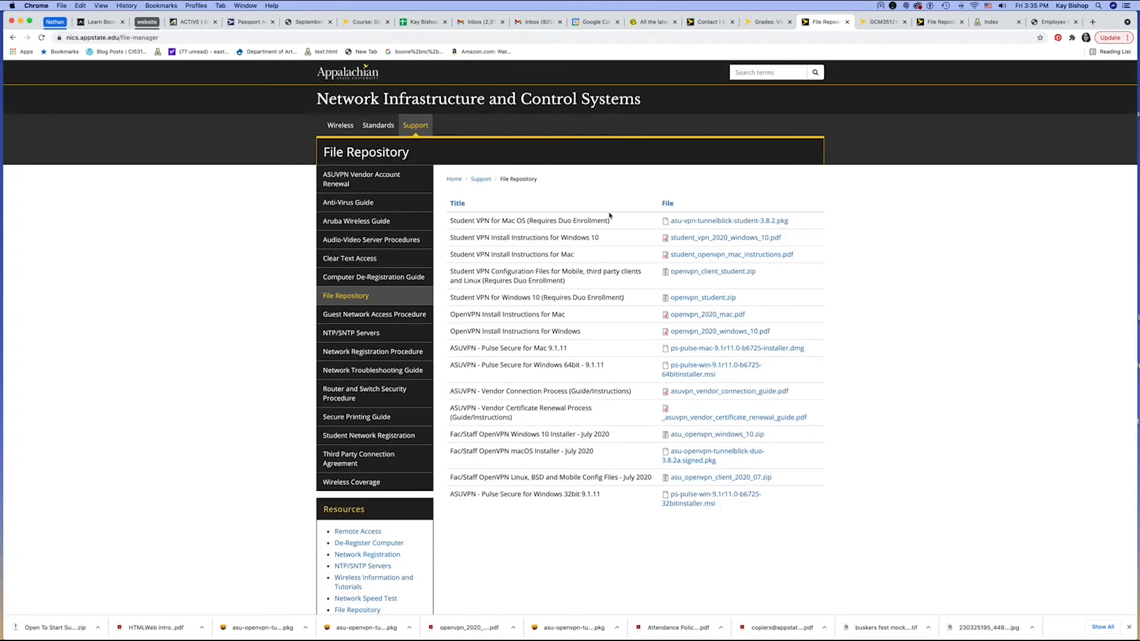
Look over the Student VPN installer files, close the repository tab and return to the VPN guide.
{"action": "key", "text": "super"}
{"action": "key", "text": "super"}
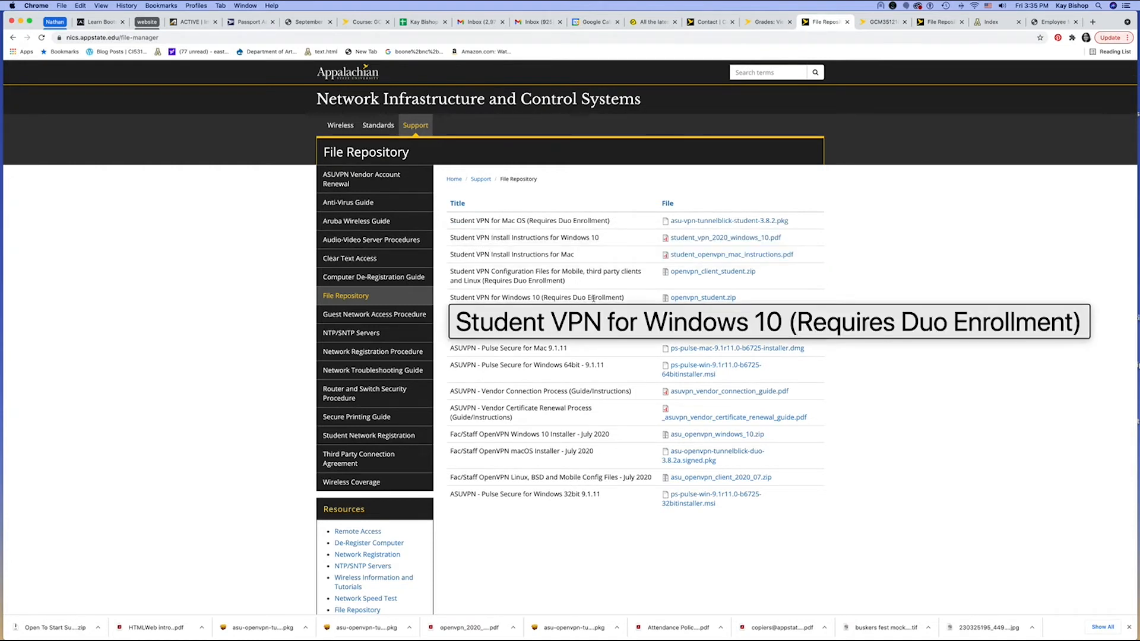
{"action": "key", "text": "super"}
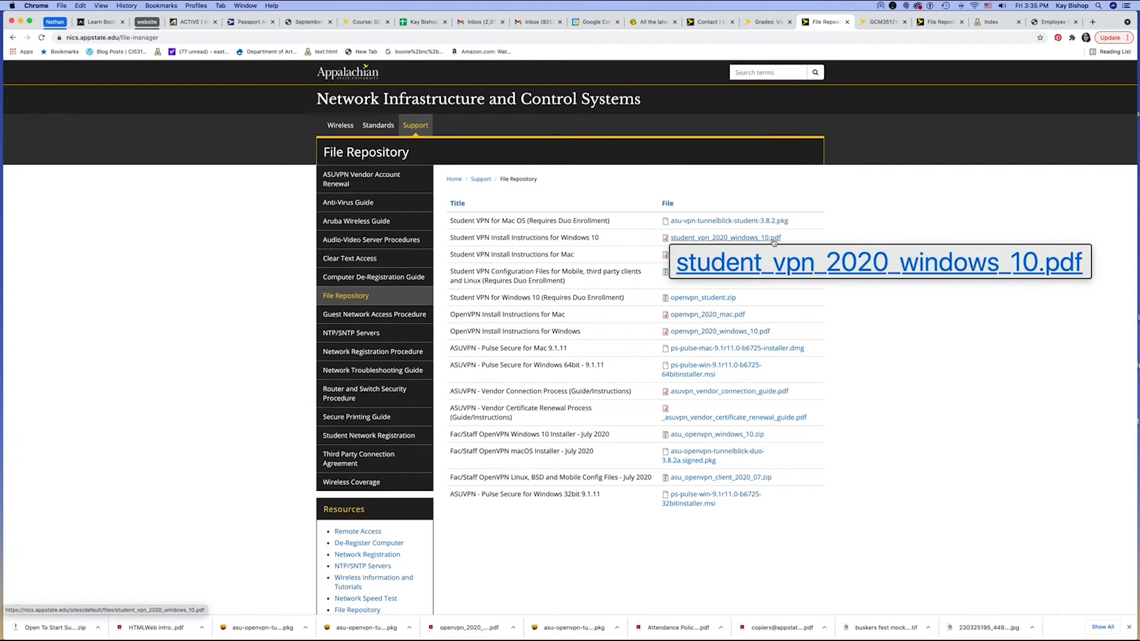
{"action": "mouse_move", "coordinate": [790, 257]}
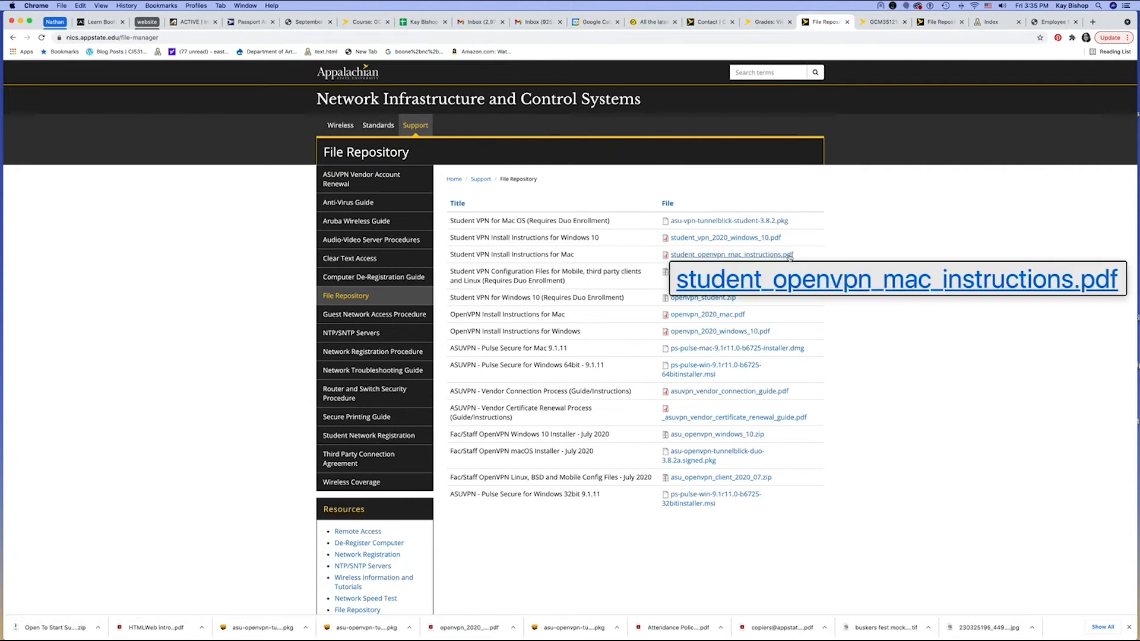
{"action": "left_click", "coordinate": [847, 22]}
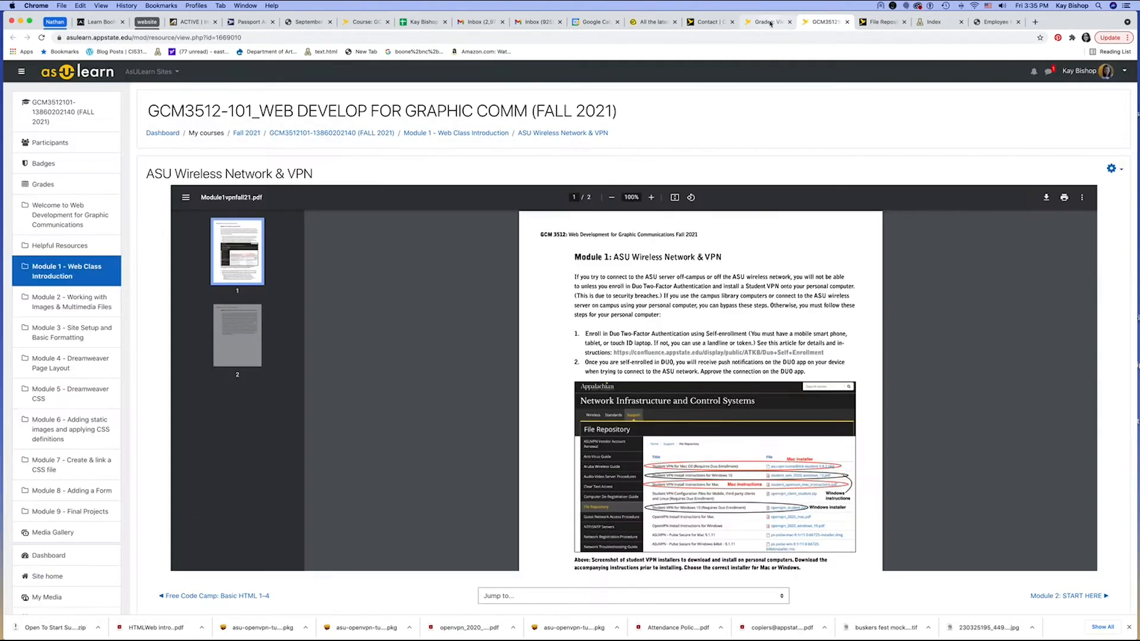
{"action": "left_click", "coordinate": [769, 23]}
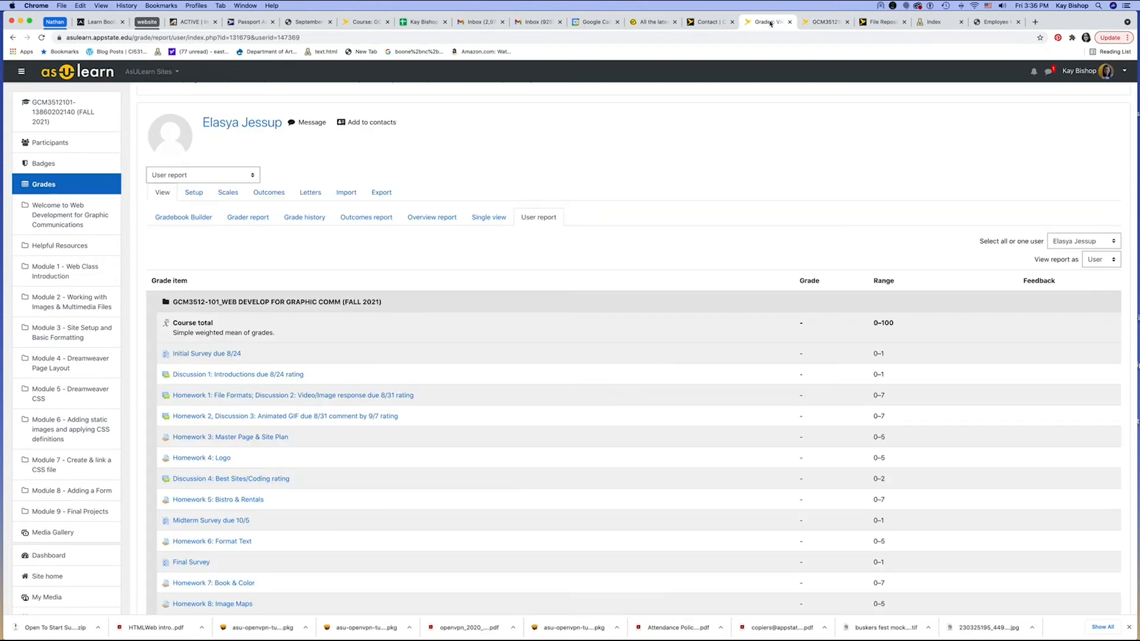
{"action": "left_click", "coordinate": [823, 24]}
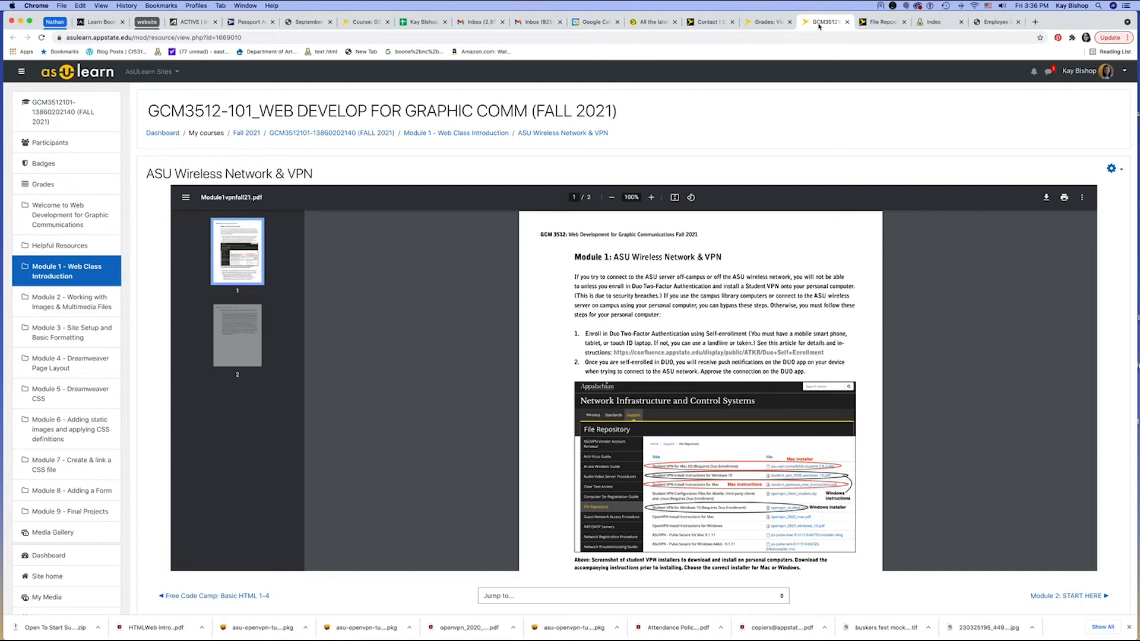
{"action": "mouse_move", "coordinate": [883, 7]}
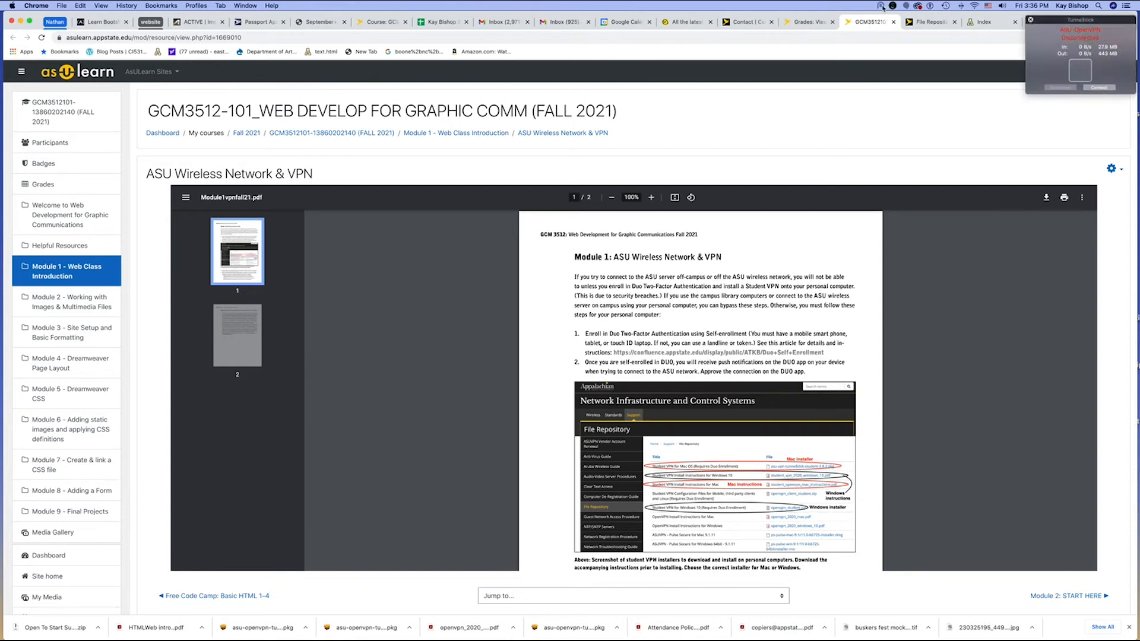
Start an ASU-OpenVPN connection in Tunnelblick, cancel its login, and open openvpn_2020_mac.pdf.
{"action": "left_click", "coordinate": [881, 6]}
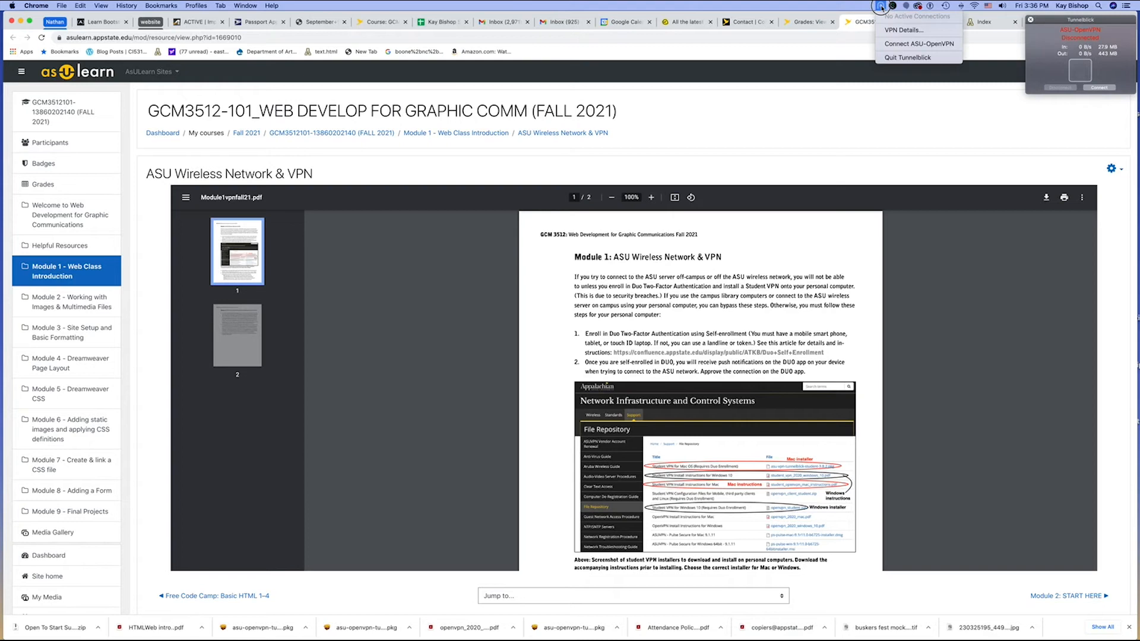
{"action": "left_click", "coordinate": [893, 43]}
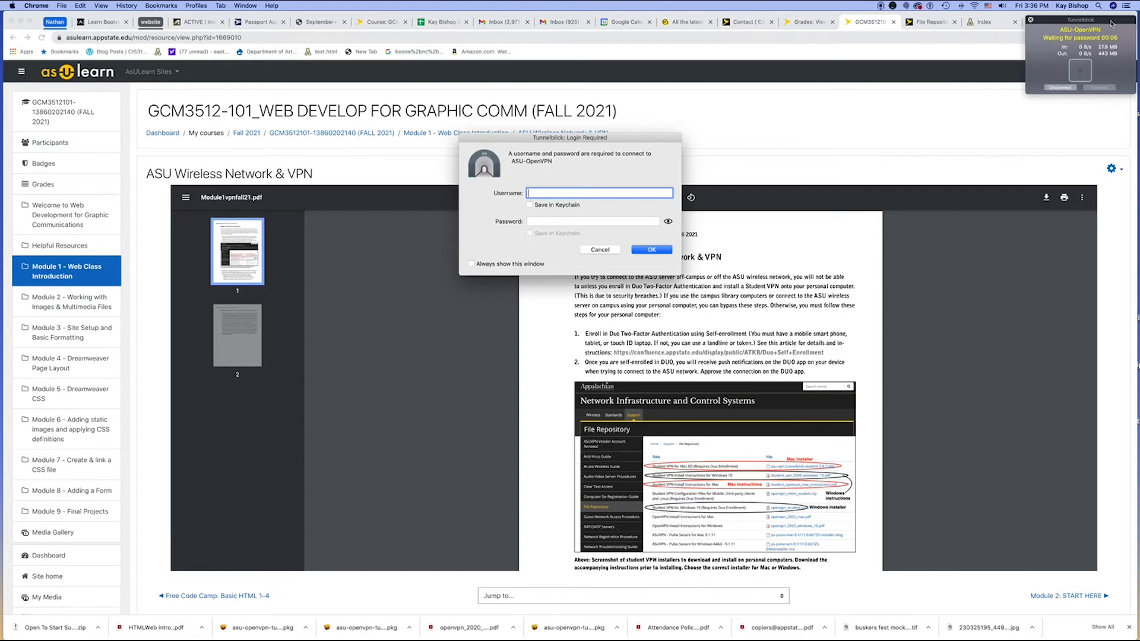
{"action": "left_click_drag", "start_coordinate": [1129, 19], "coordinate": [833, 149]}
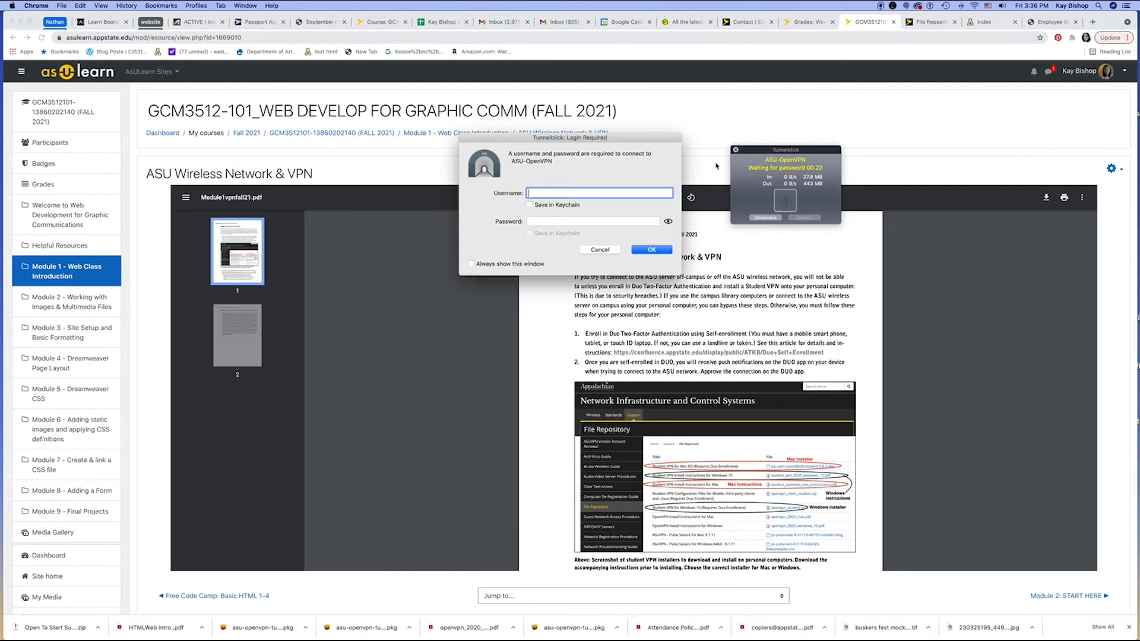
{"action": "left_click", "coordinate": [600, 249]}
{"action": "mouse_move", "coordinate": [606, 639]}
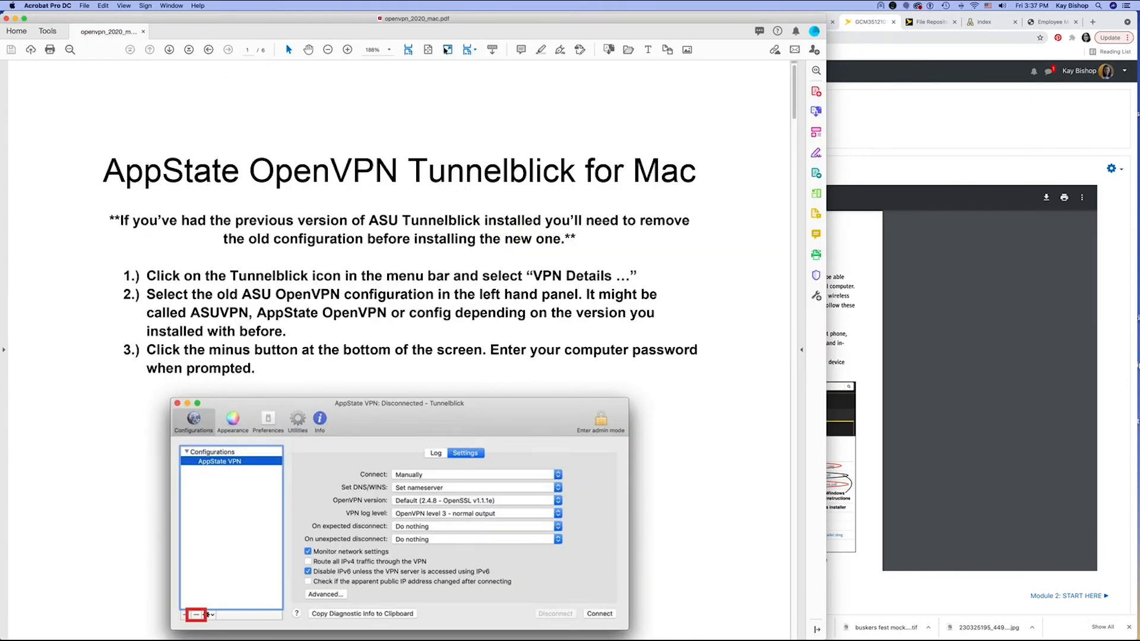
View the Tunnelblick guide one full page at a time, read through page 5, then close it.
{"action": "left_click", "coordinate": [428, 50]}
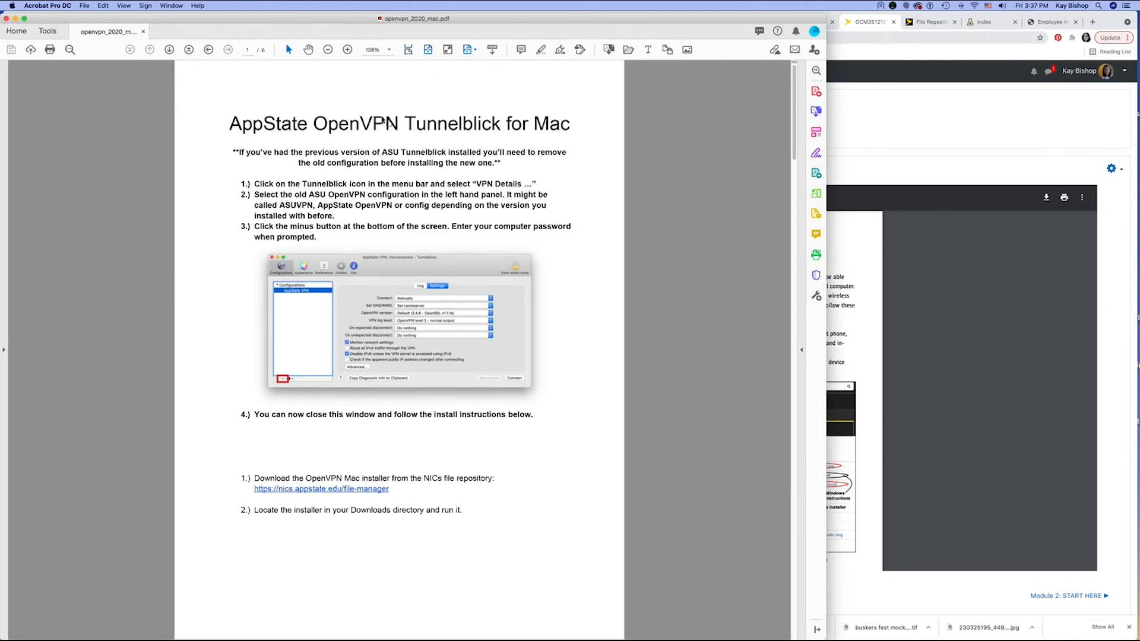
{"action": "scroll", "coordinate": [426, 209], "scroll_direction": "down", "scroll_amount": 2}
{"action": "scroll", "coordinate": [426, 209], "scroll_direction": "down", "scroll_amount": 4}
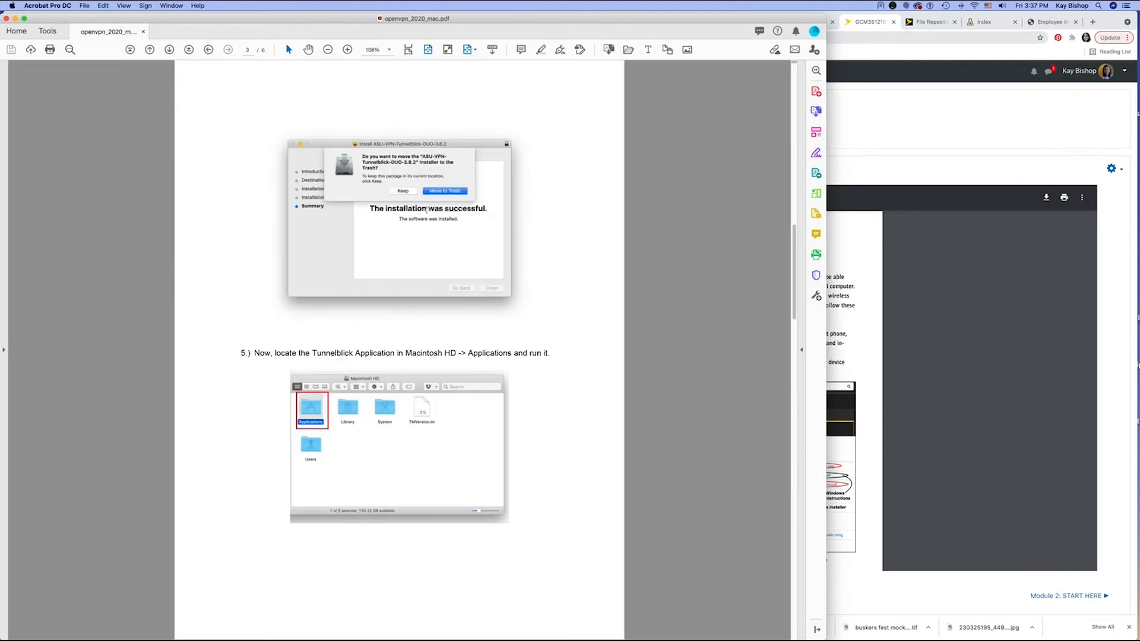
{"action": "scroll", "coordinate": [426, 210], "scroll_direction": "down", "scroll_amount": 3}
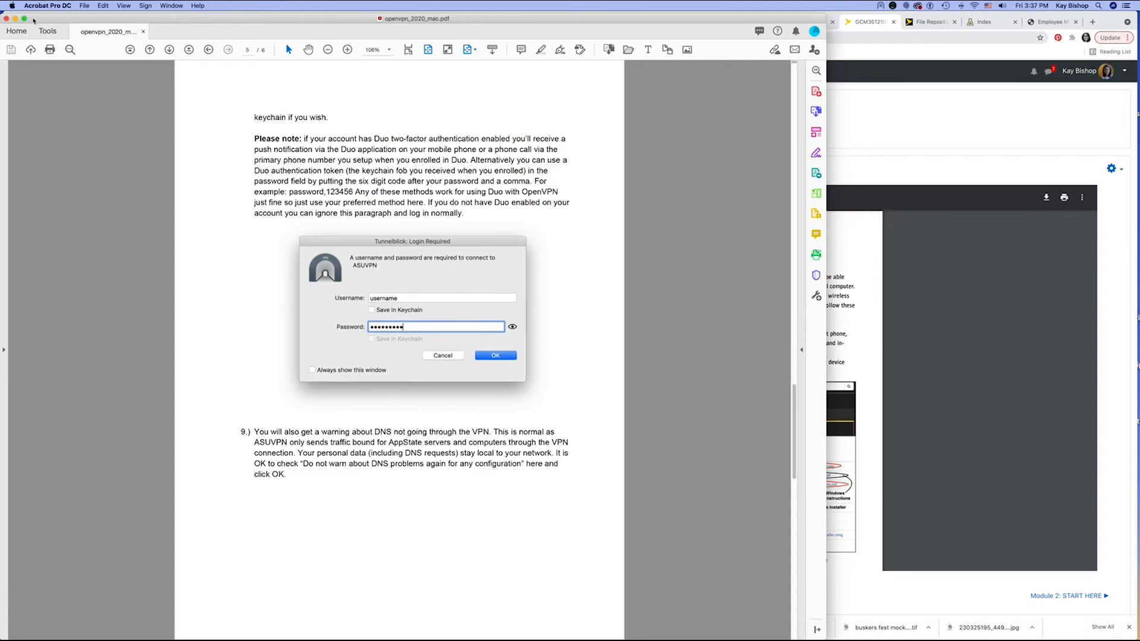
{"action": "left_click", "coordinate": [5, 18]}
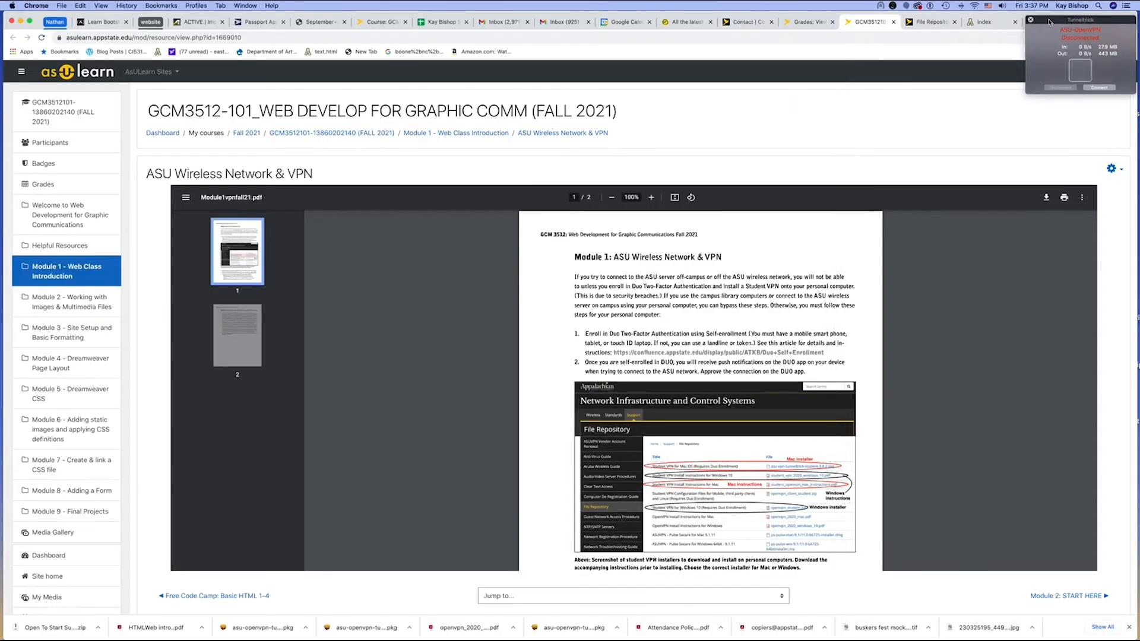
Close Tunnelblick and connect Pulse Secure to ASUVPN with the student account credentials.
{"action": "left_click", "coordinate": [1030, 20]}
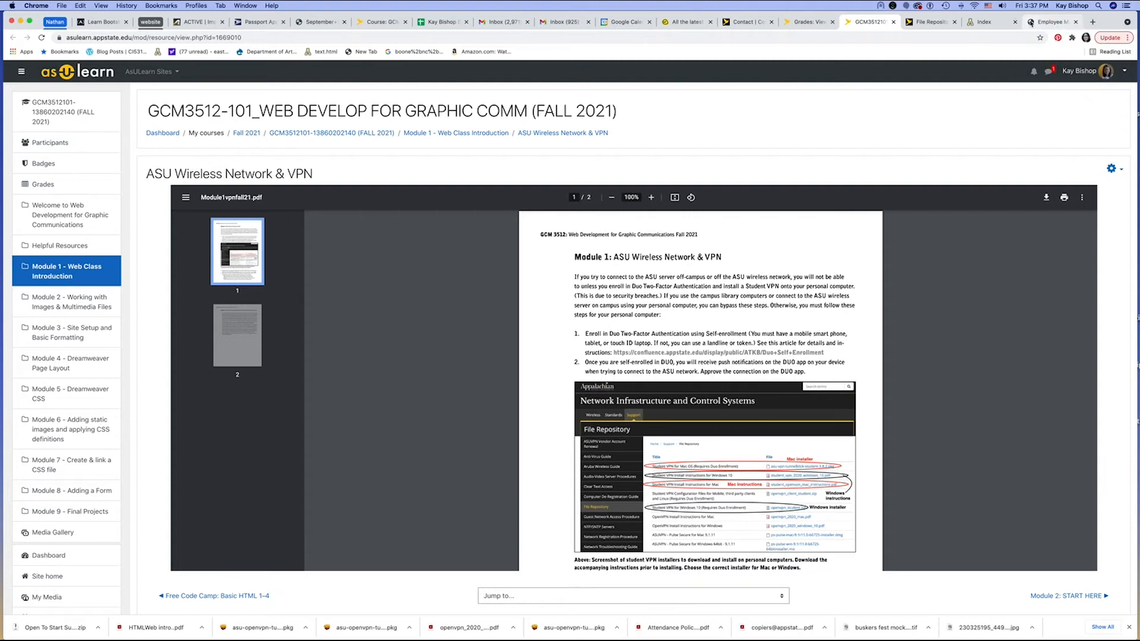
{"action": "left_click", "coordinate": [893, 6]}
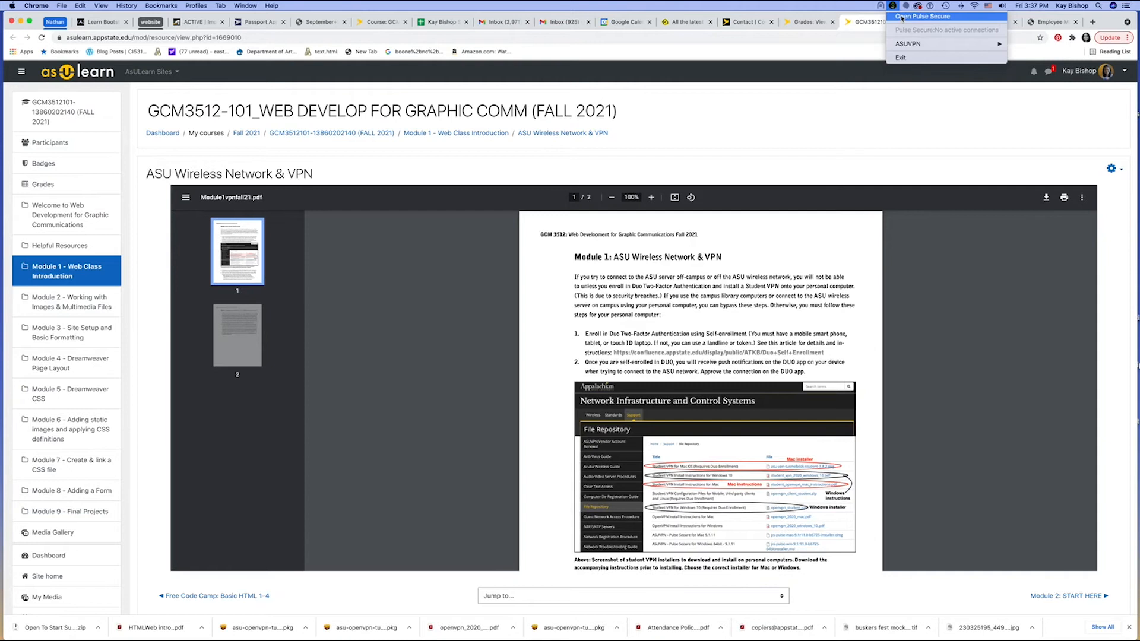
{"action": "left_click", "coordinate": [901, 18]}
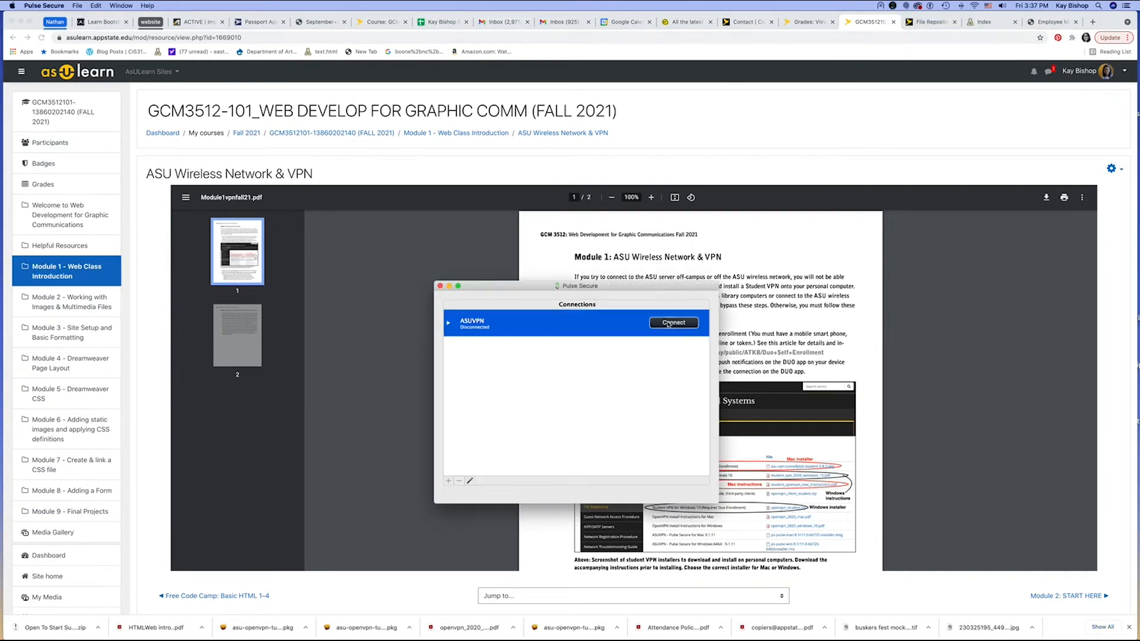
{"action": "left_click", "coordinate": [668, 323]}
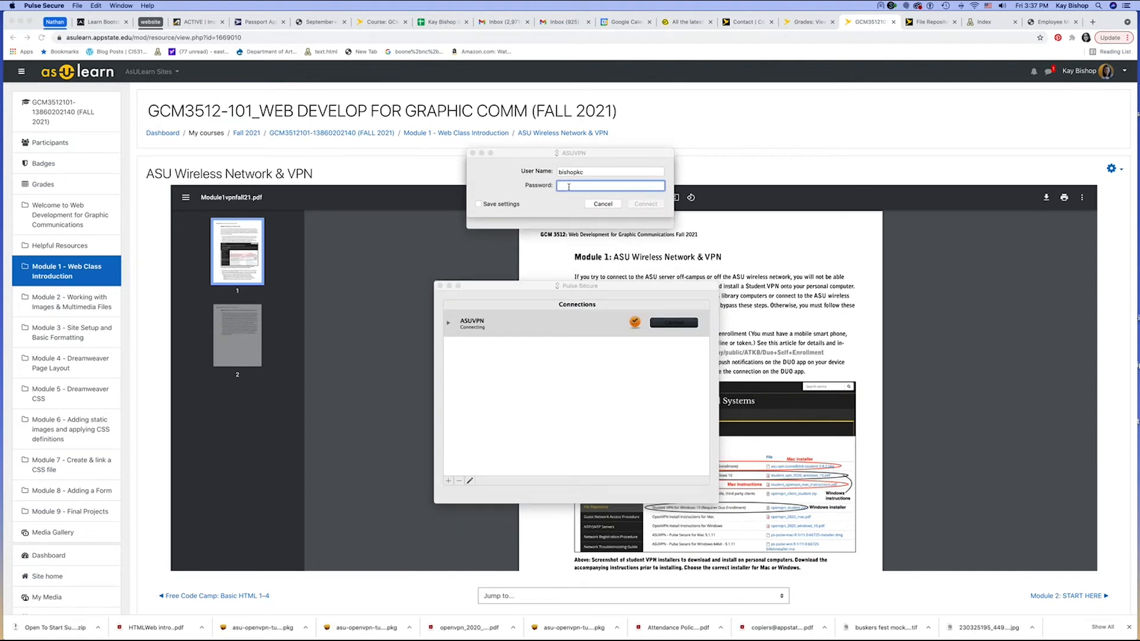
{"action": "type", "text": "•••"}
{"action": "key", "text": "Return"}
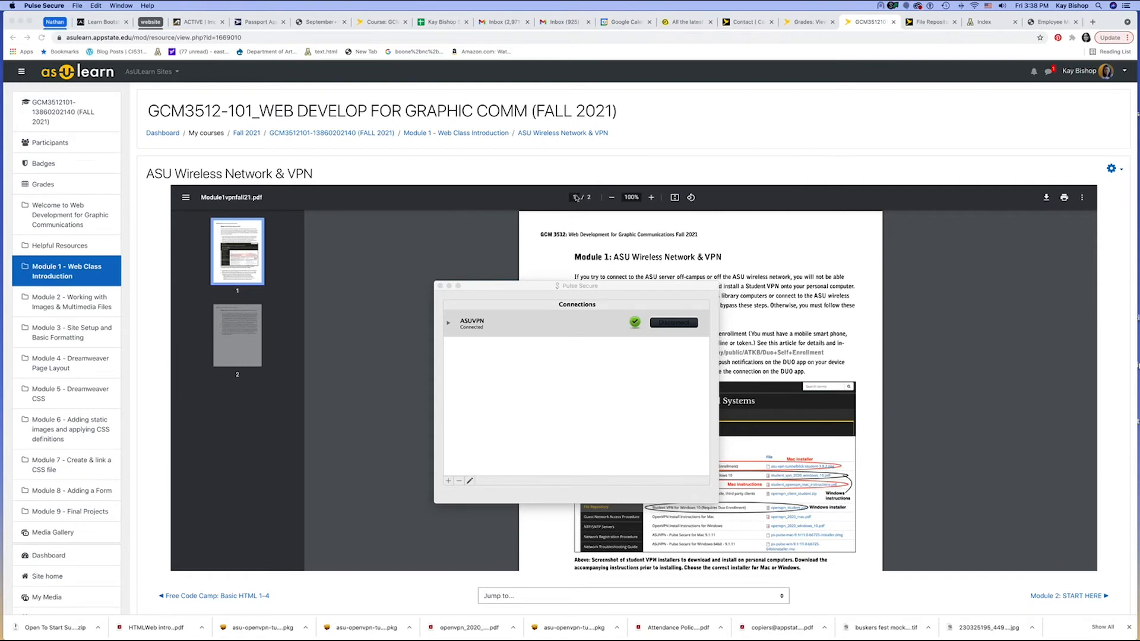
Close the connected Pulse Secure window and switch over to Dreamweaver.
{"action": "left_click", "coordinate": [628, 338]}
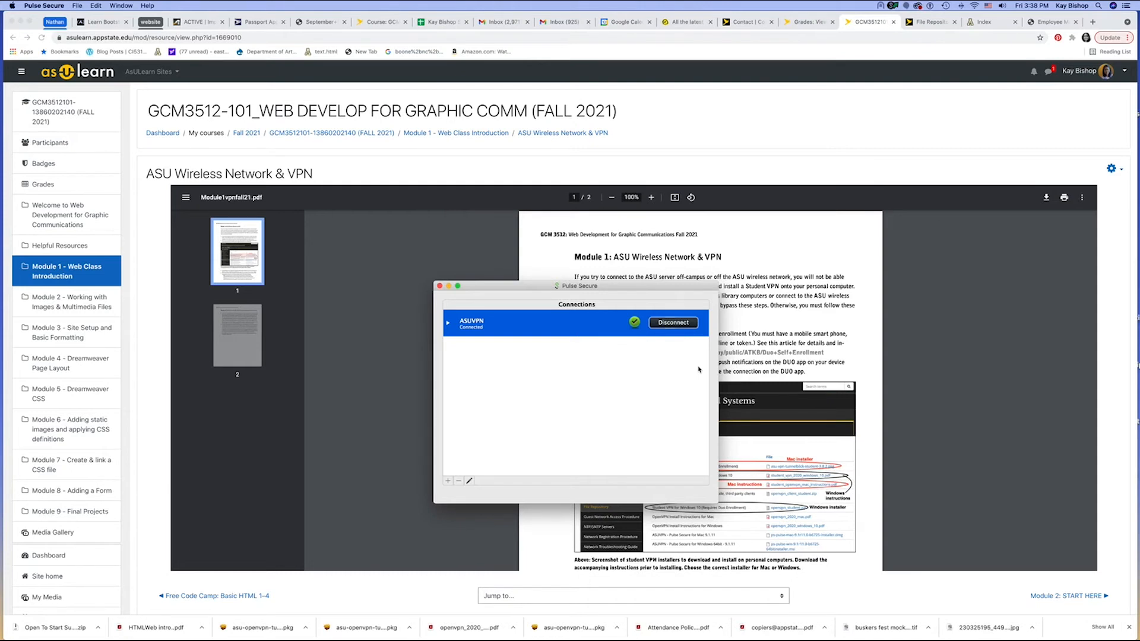
{"action": "left_click", "coordinate": [439, 286]}
{"action": "mouse_move", "coordinate": [758, 638]}
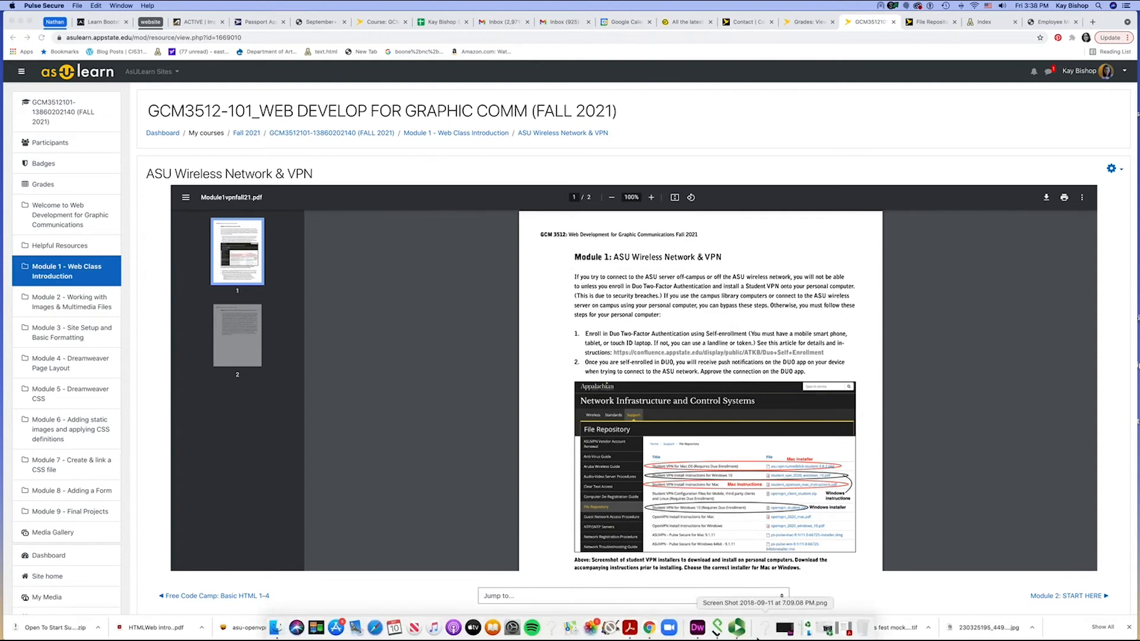
{"action": "left_click", "coordinate": [697, 627]}
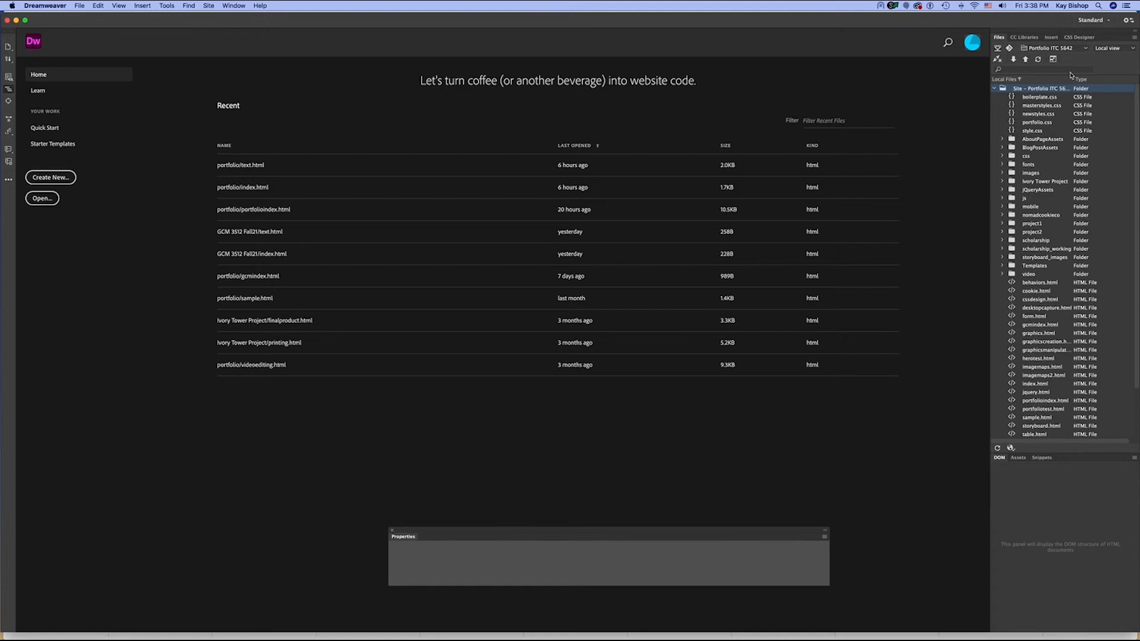
Create a new site named GCM3512 Fall21 using the GCM 3512 Fall21 local folder.
{"action": "left_click", "coordinate": [1046, 51]}
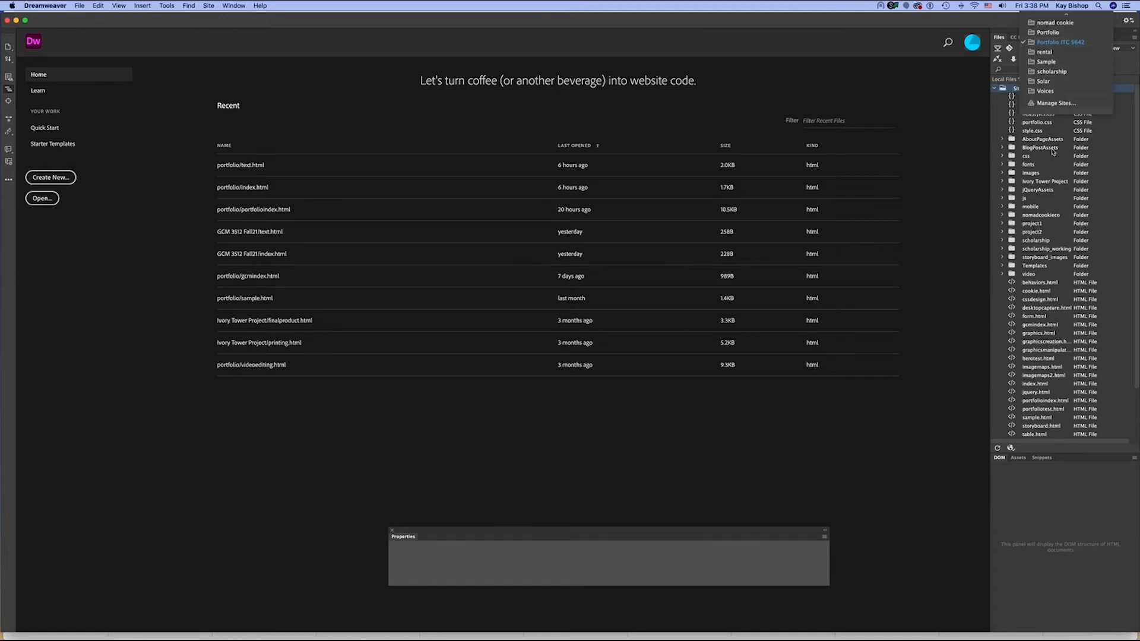
{"action": "left_click", "coordinate": [1044, 106]}
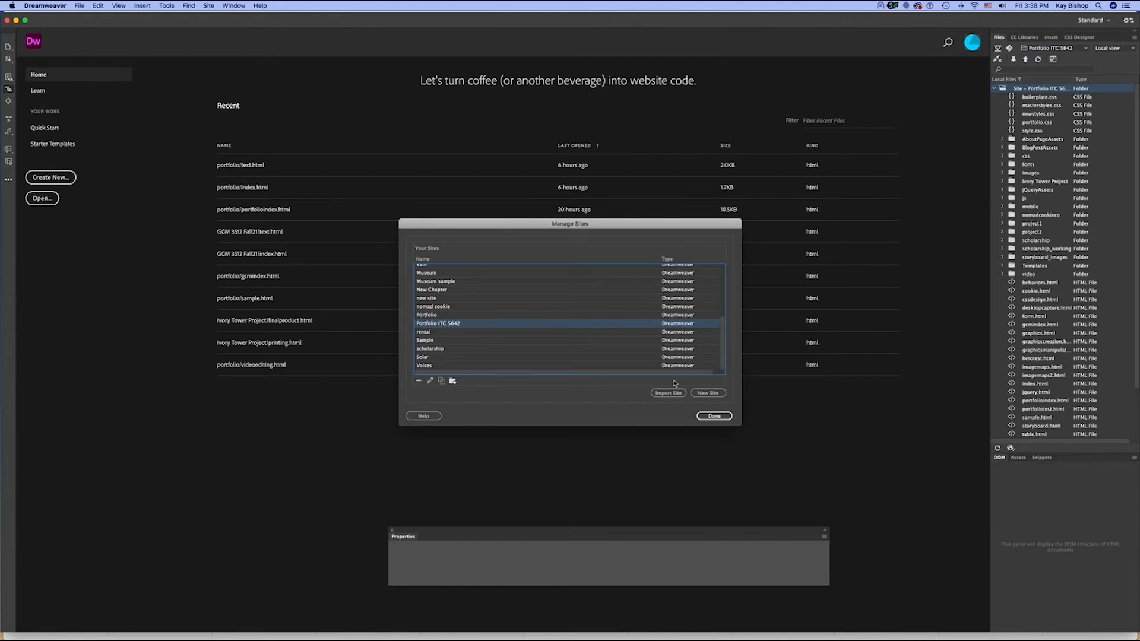
{"action": "left_click", "coordinate": [708, 395]}
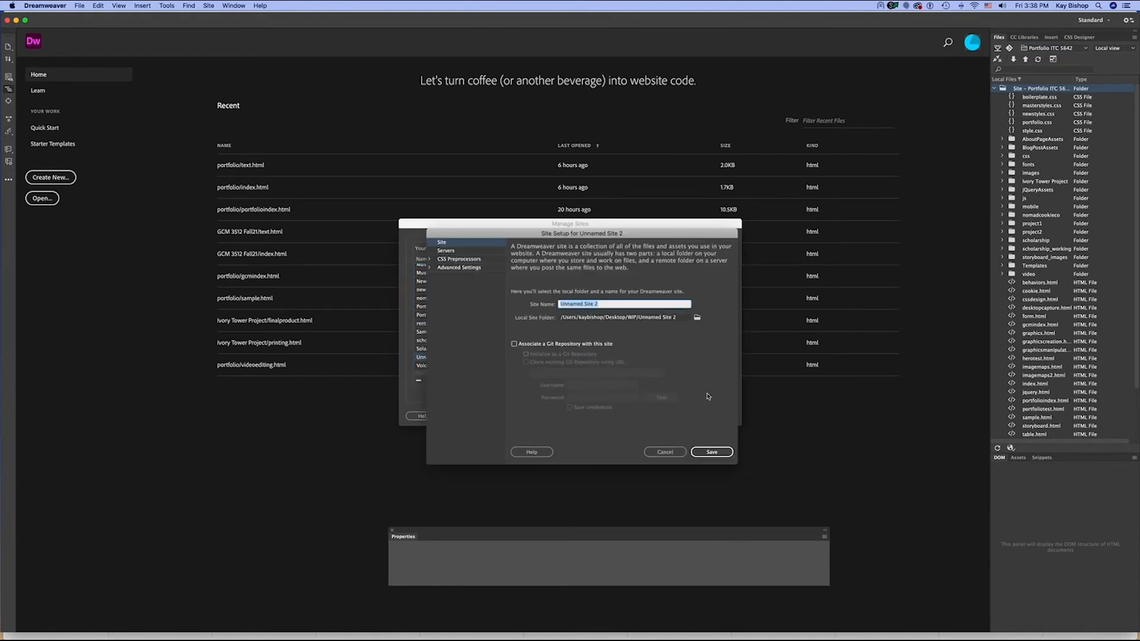
{"action": "type", "text": "GCM3512 Fall21"}
{"action": "left_click", "coordinate": [697, 318]}
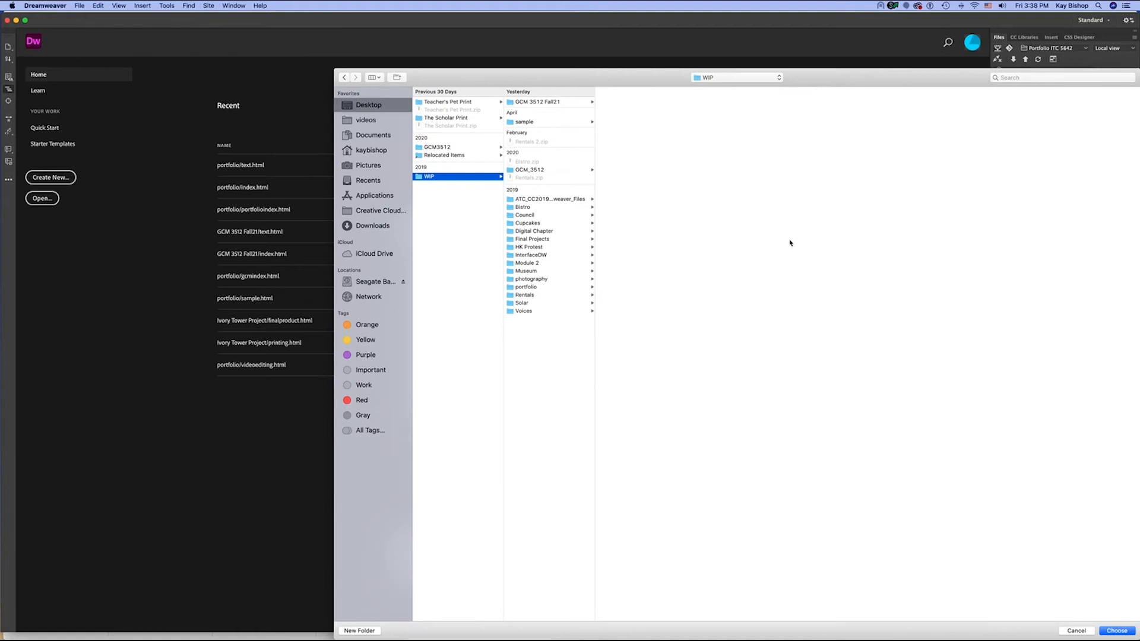
{"action": "left_click", "coordinate": [553, 103]}
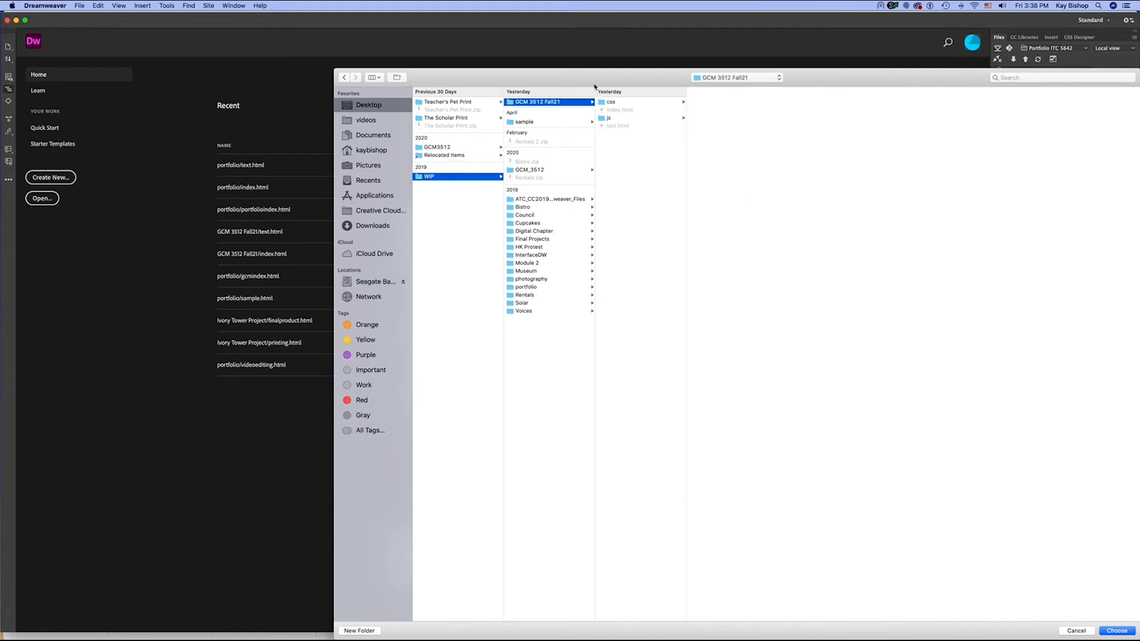
{"action": "left_click_drag", "start_coordinate": [595, 86], "coordinate": [493, 71]}
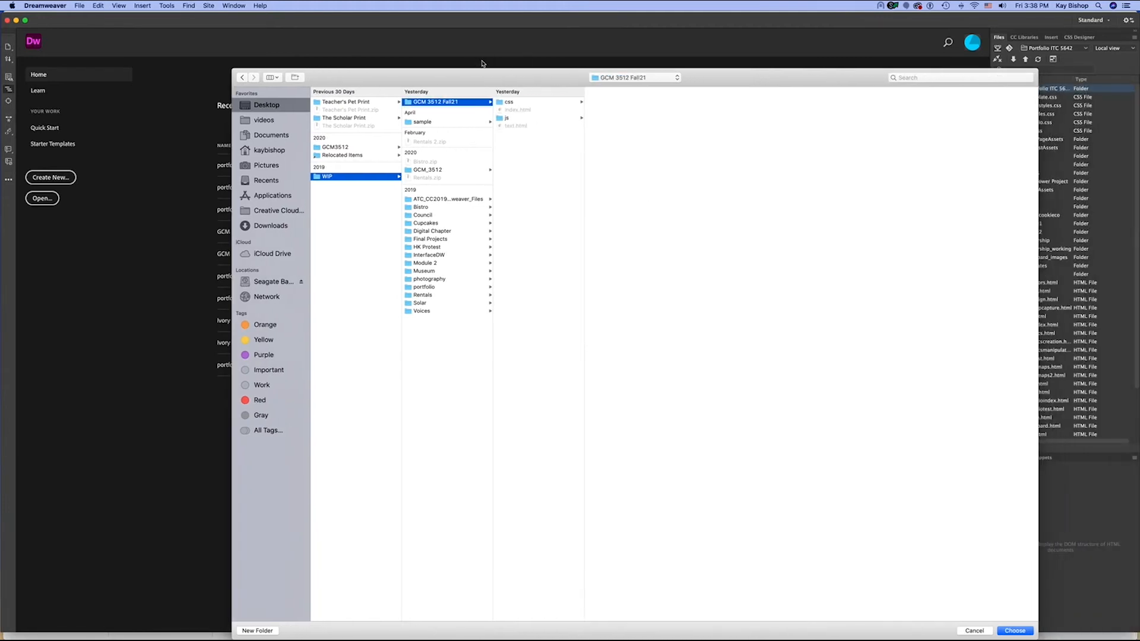
{"action": "left_click", "coordinate": [1015, 631]}
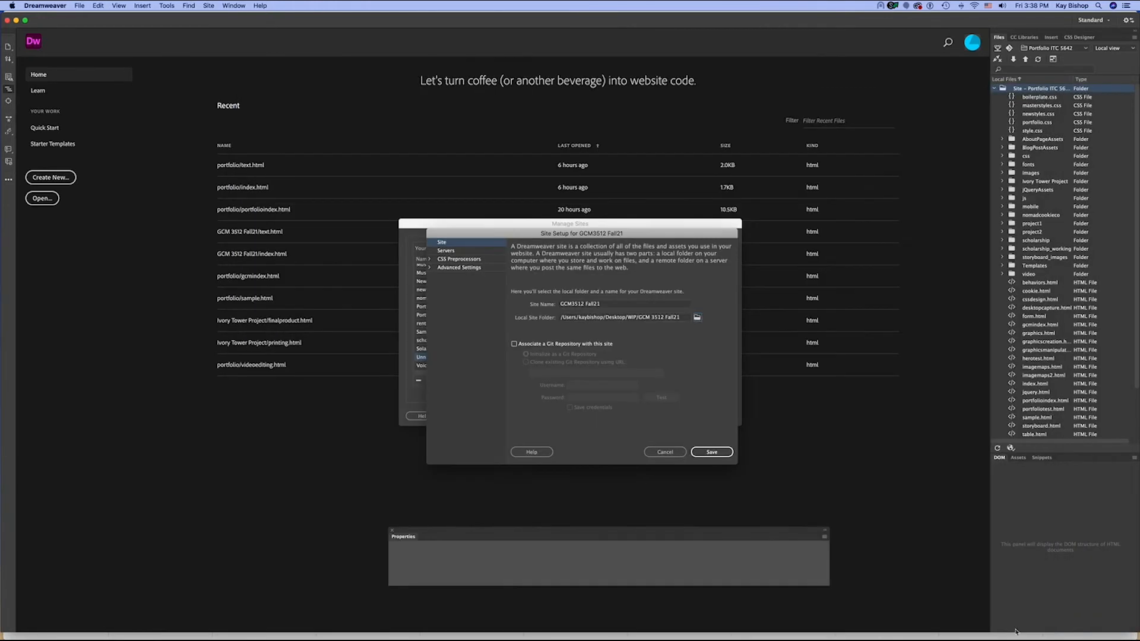
{"action": "left_click", "coordinate": [710, 453]}
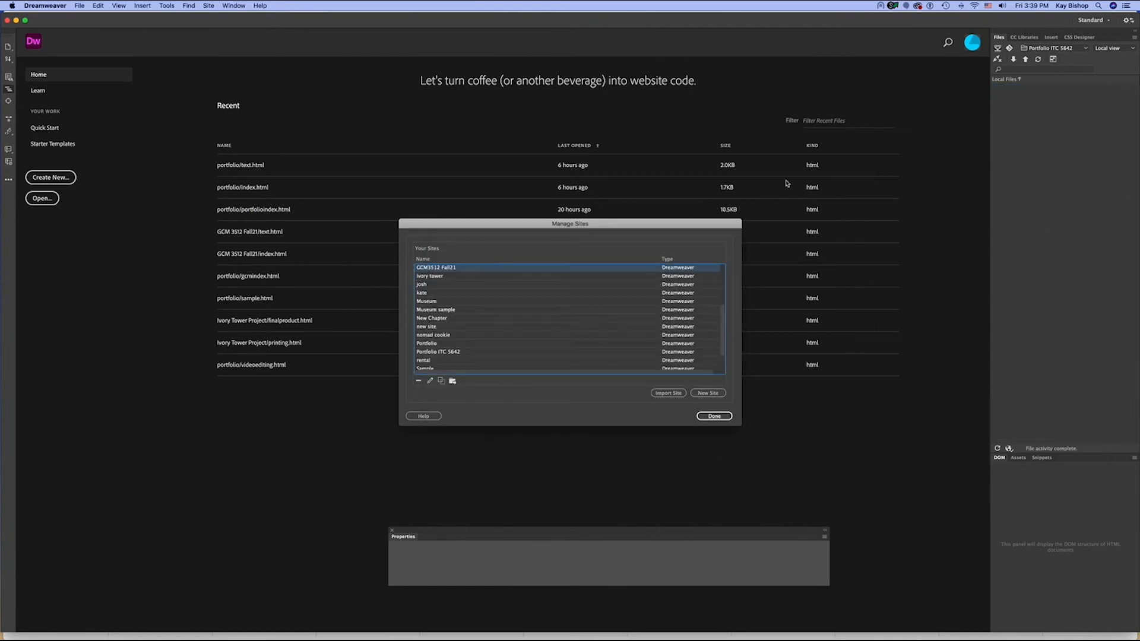
{"action": "left_click", "coordinate": [714, 415]}
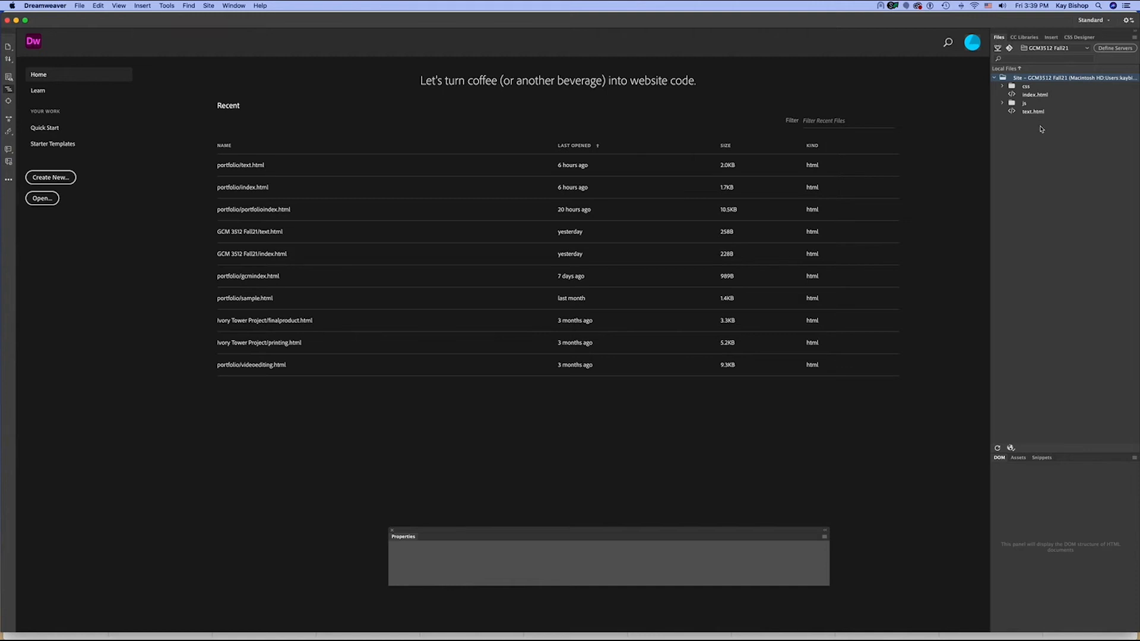
Edit the GCM3512 Fall21 site and add a new server under Servers.
{"action": "left_click", "coordinate": [1087, 49]}
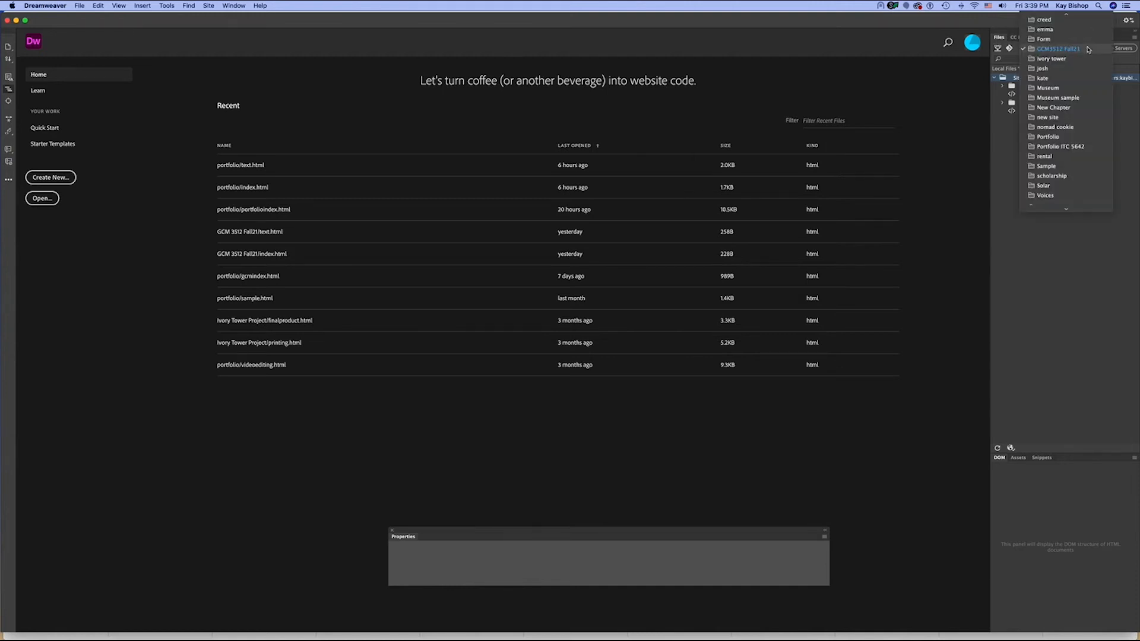
{"action": "left_click", "coordinate": [1056, 201]}
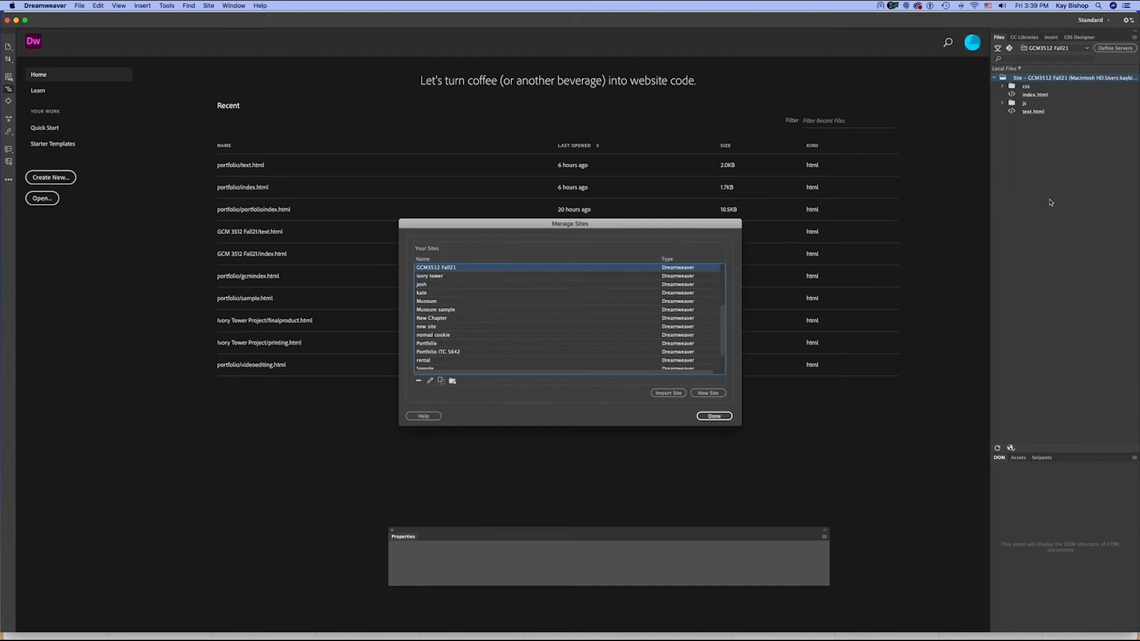
{"action": "left_click", "coordinate": [429, 380]}
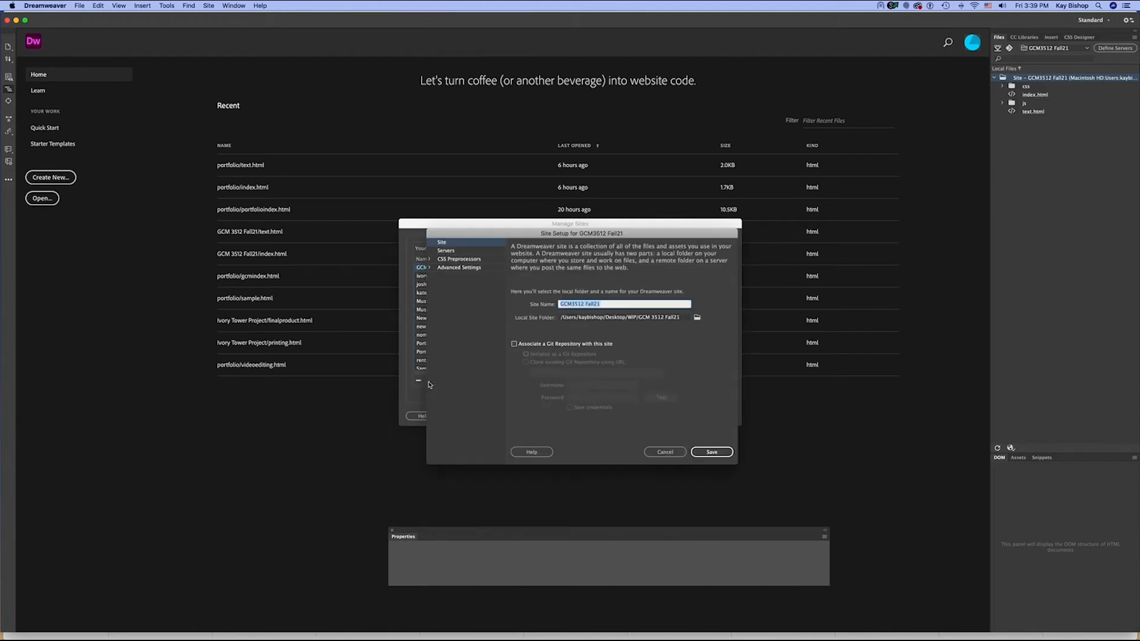
{"action": "left_click", "coordinate": [446, 252]}
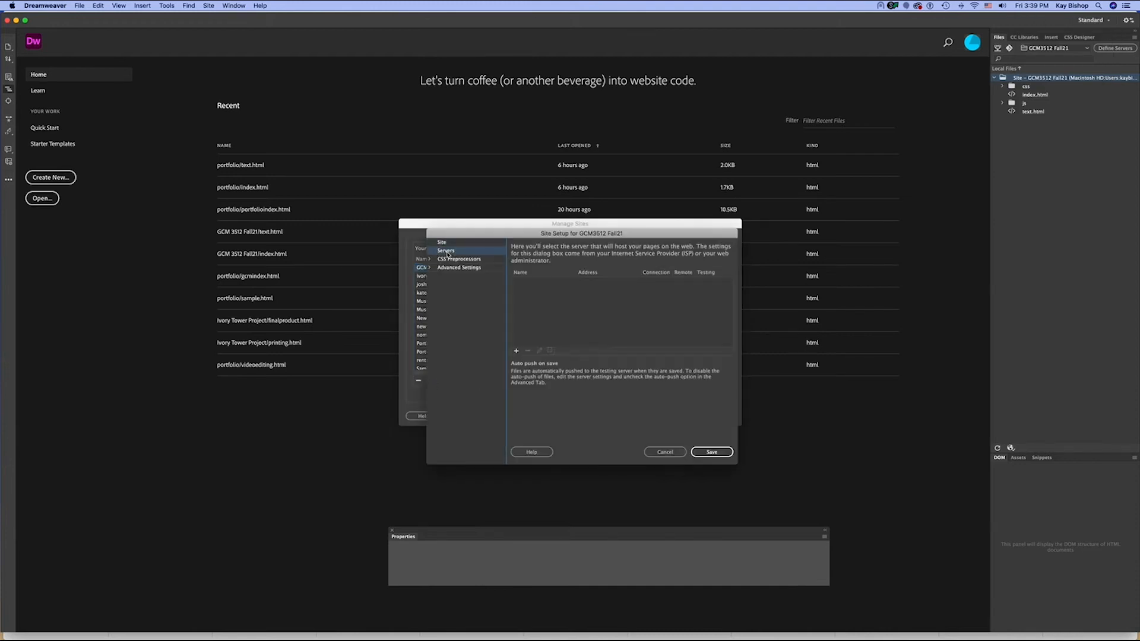
{"action": "left_click", "coordinate": [516, 351]}
{"action": "left_click_drag", "start_coordinate": [567, 227], "coordinate": [565, 180]}
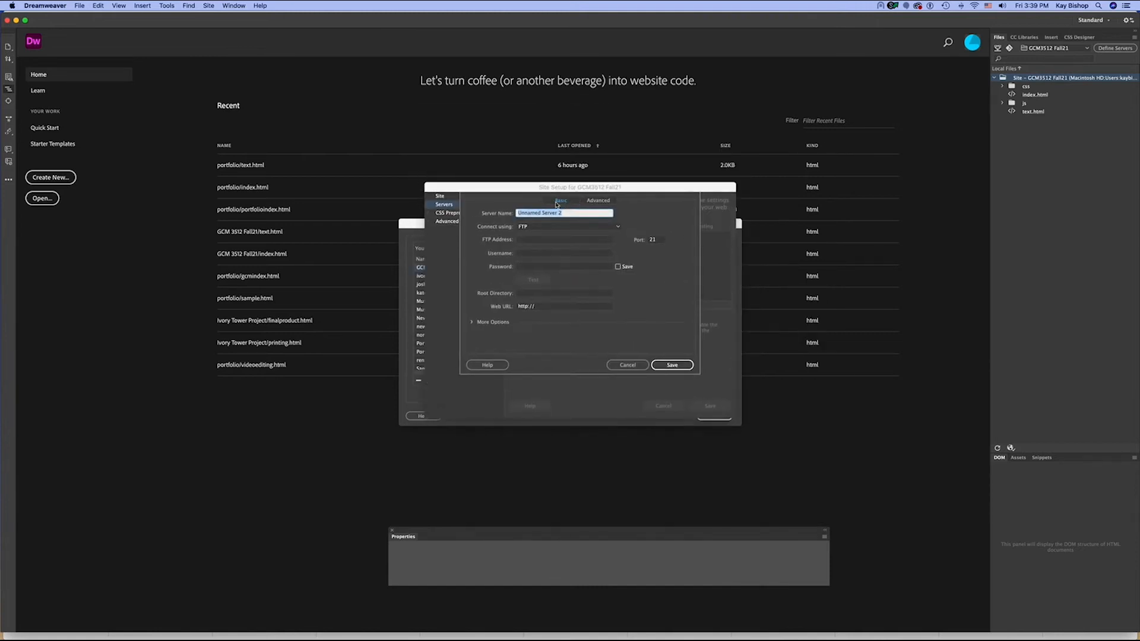
{"action": "type", "text": "appstate"}
{"action": "left_click", "coordinate": [609, 227]}
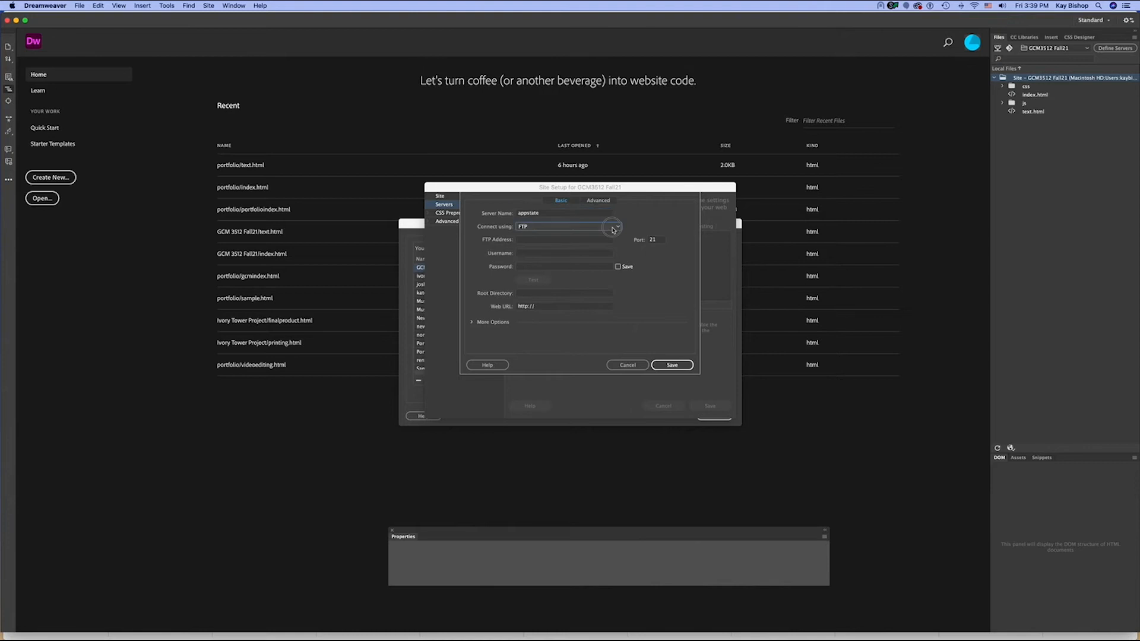
{"action": "left_click", "coordinate": [608, 246]}
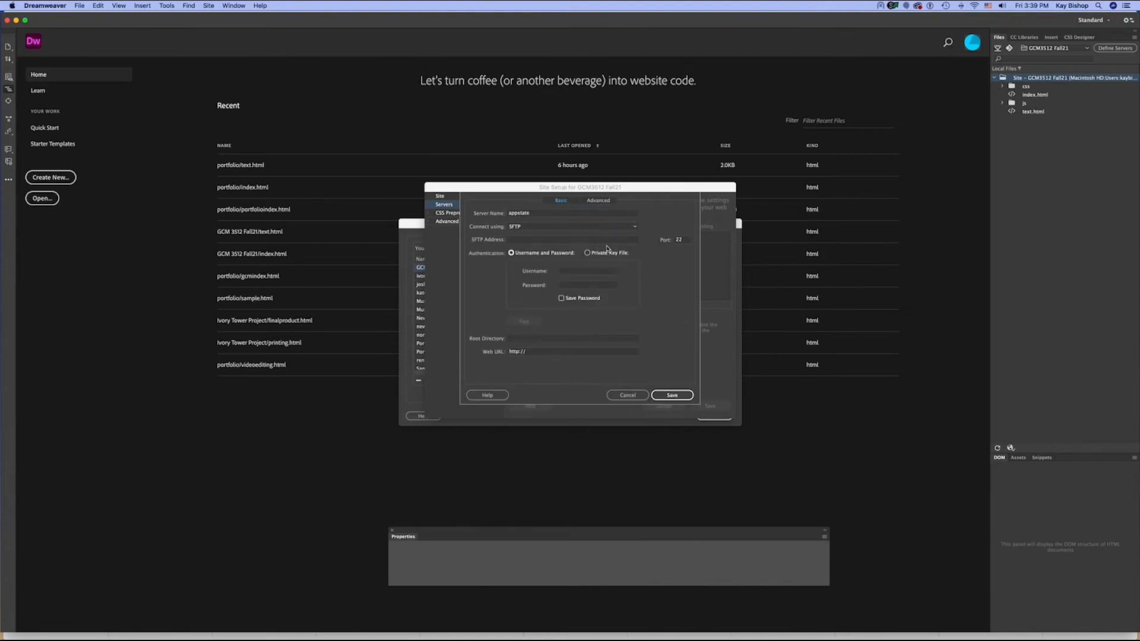
{"action": "left_click", "coordinate": [570, 240]}
{"action": "type", "text": "w"}
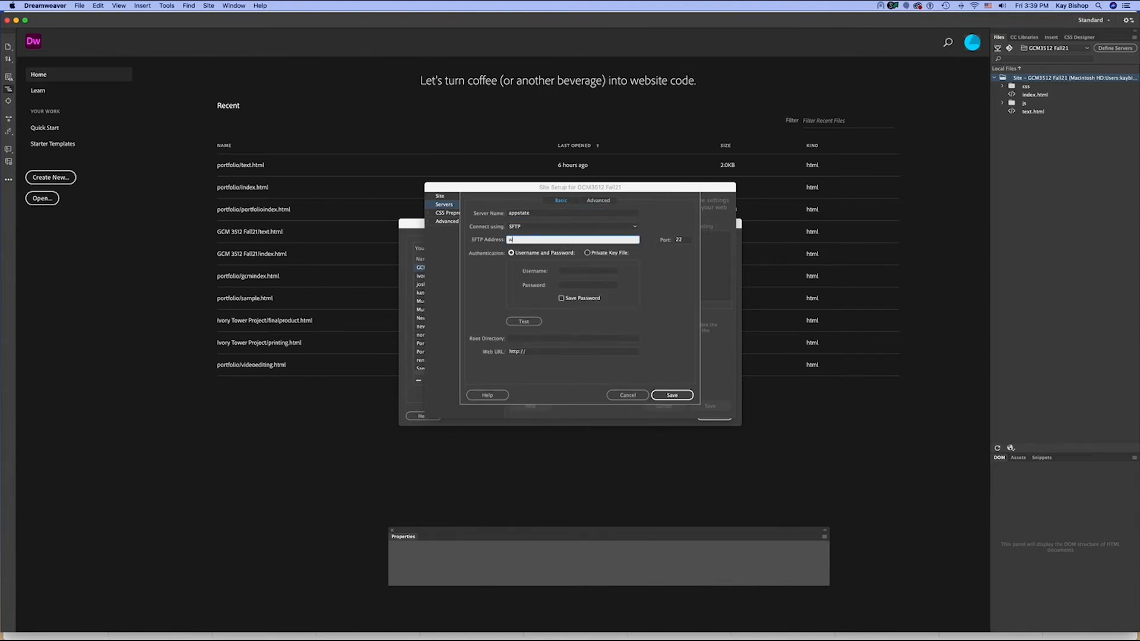
{"action": "type", "text": "ww.appstate.edu"}
{"action": "left_click", "coordinate": [593, 271]}
{"action": "type", "text": "bishop"}
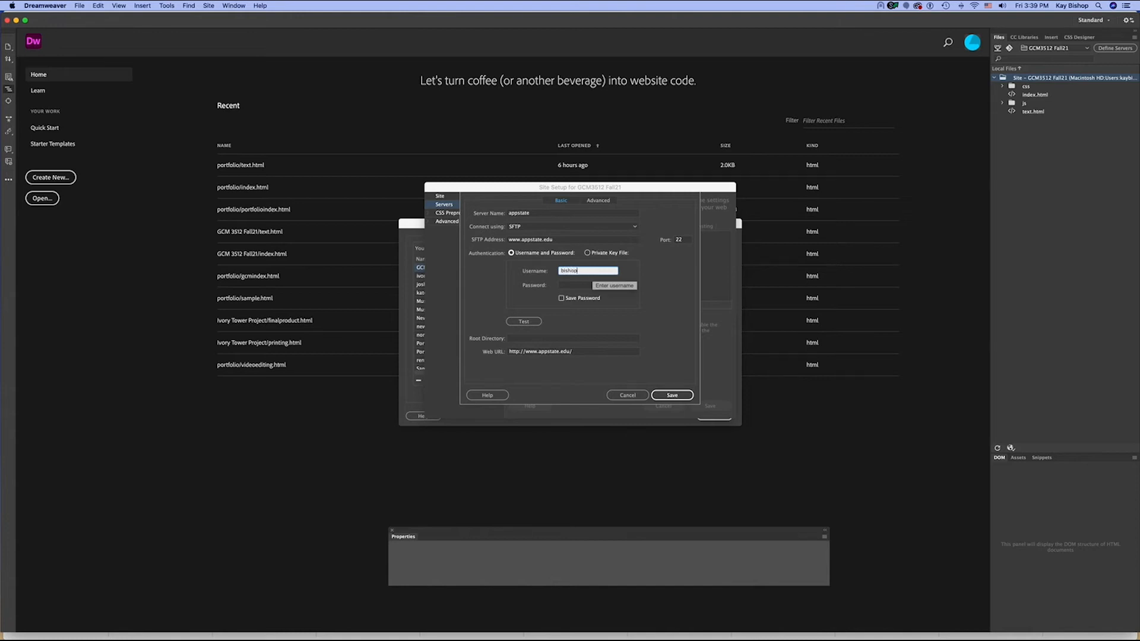
{"action": "type", "text": "kc"}
{"action": "key", "text": "Tab"}
{"action": "type", "text": "**********"}
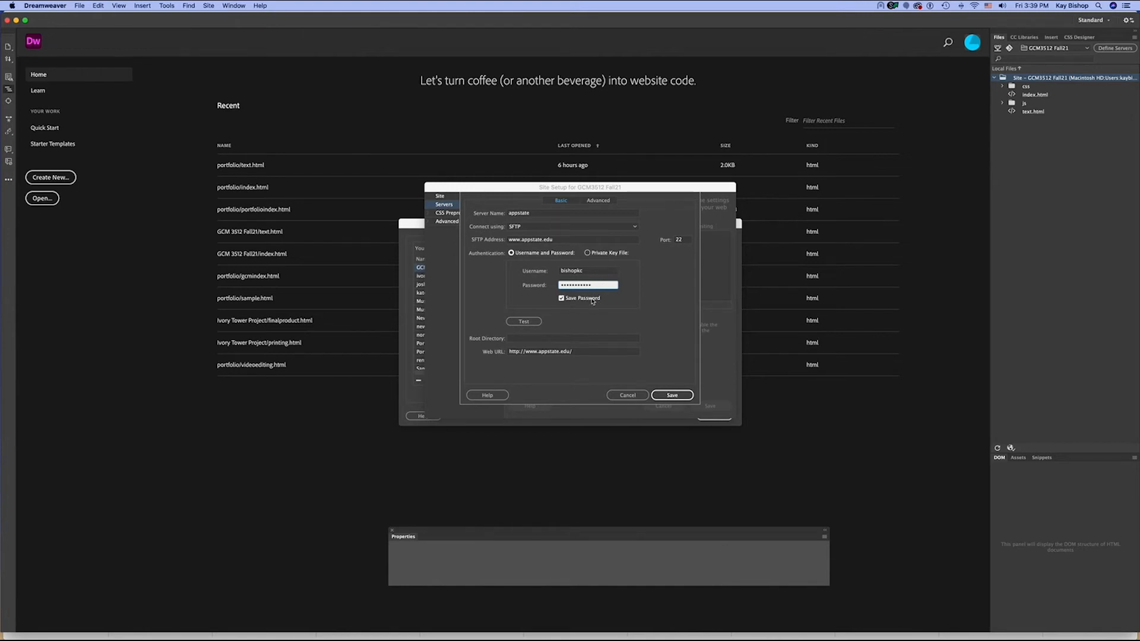
Test the appstate server connection, dismiss the success message, and return to Chrome.
{"action": "left_click", "coordinate": [525, 321]}
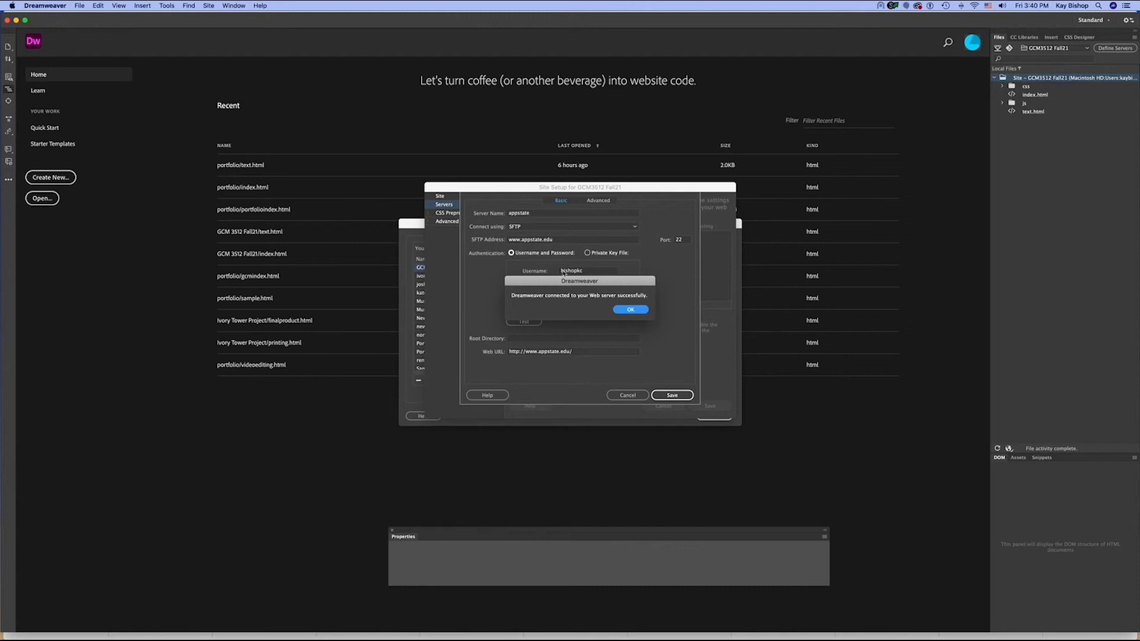
{"action": "left_click", "coordinate": [644, 311]}
{"action": "mouse_move", "coordinate": [619, 633]}
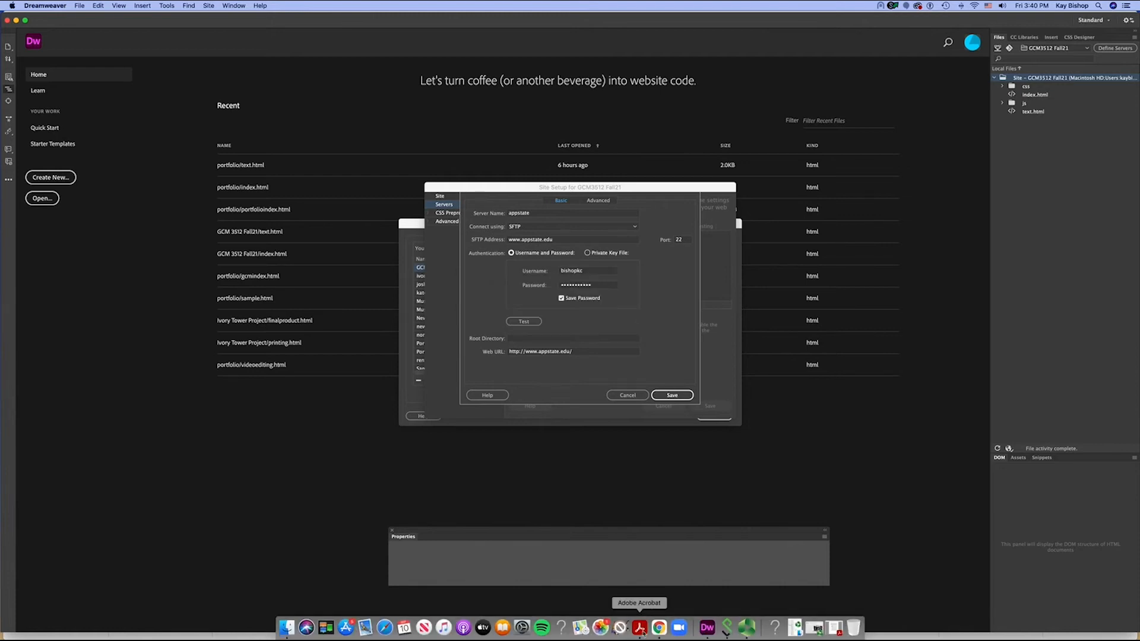
{"action": "left_click", "coordinate": [660, 629]}
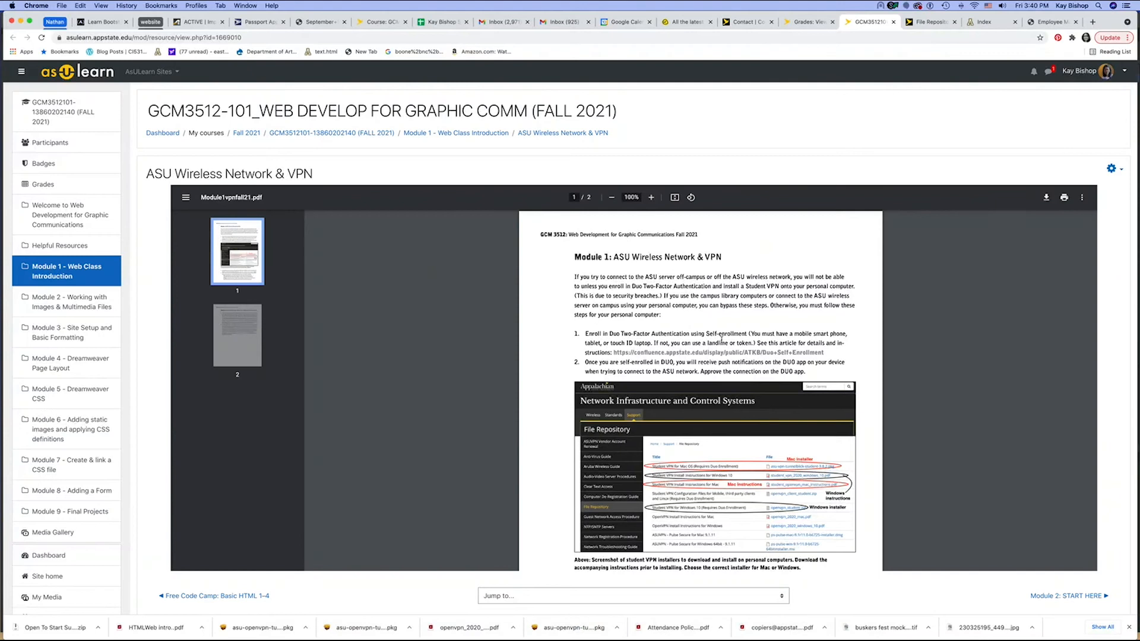
View page 2 of the VPN PDF at 150% and skim the linked Web Services Dreamweaver instructions.
{"action": "scroll", "coordinate": [721, 339], "scroll_direction": "down", "scroll_amount": 5}
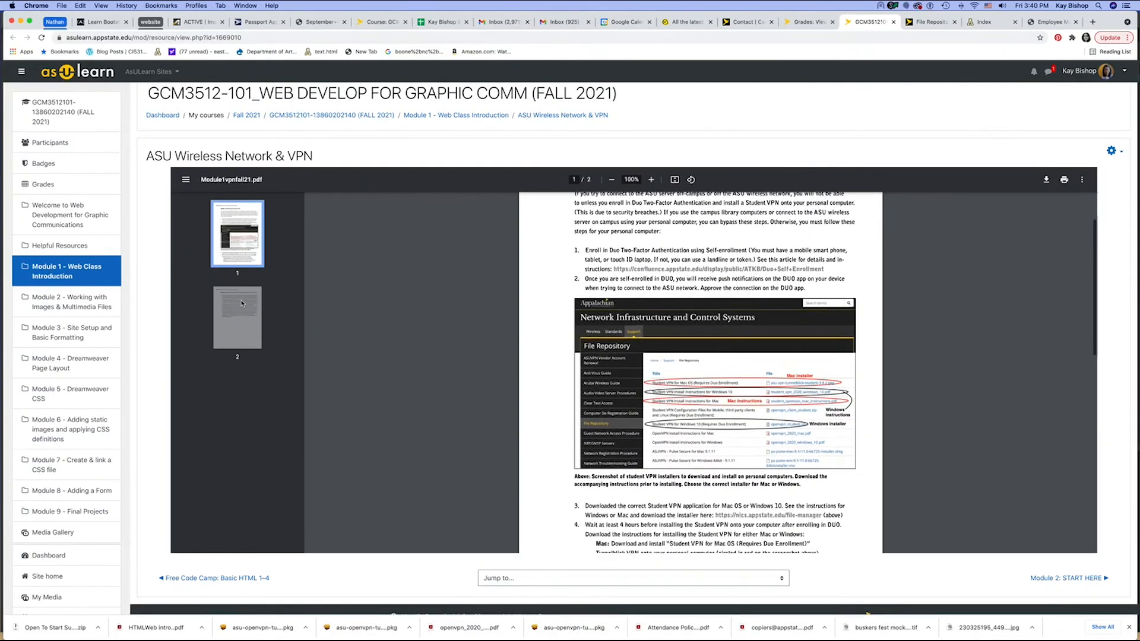
{"action": "left_click", "coordinate": [244, 314]}
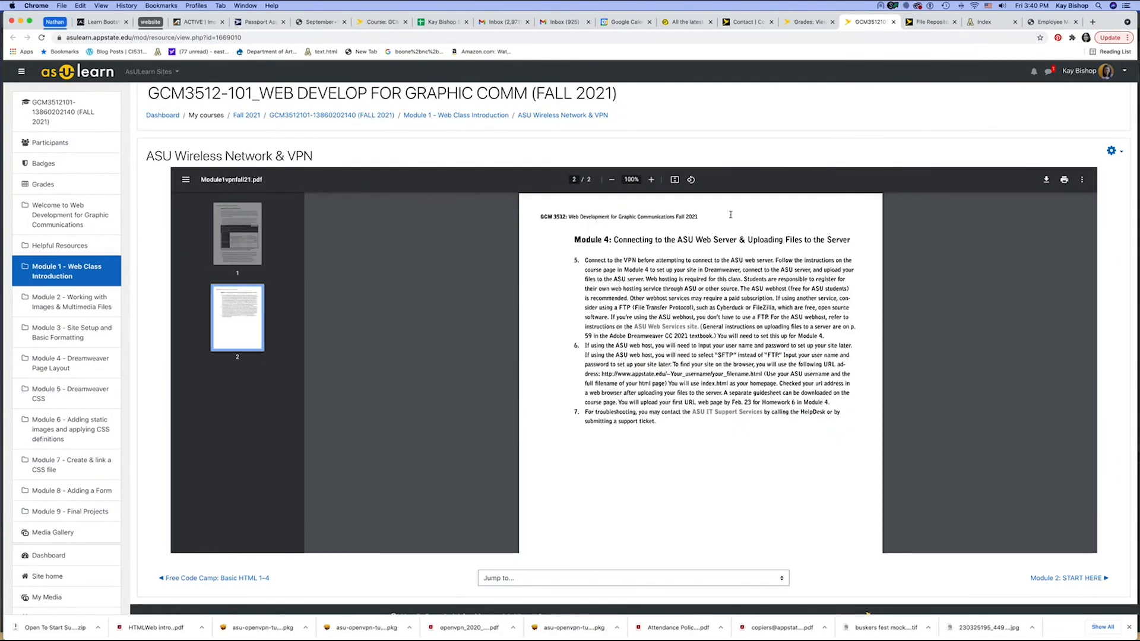
{"action": "left_click", "coordinate": [651, 180]}
{"action": "left_click", "coordinate": [650, 180]}
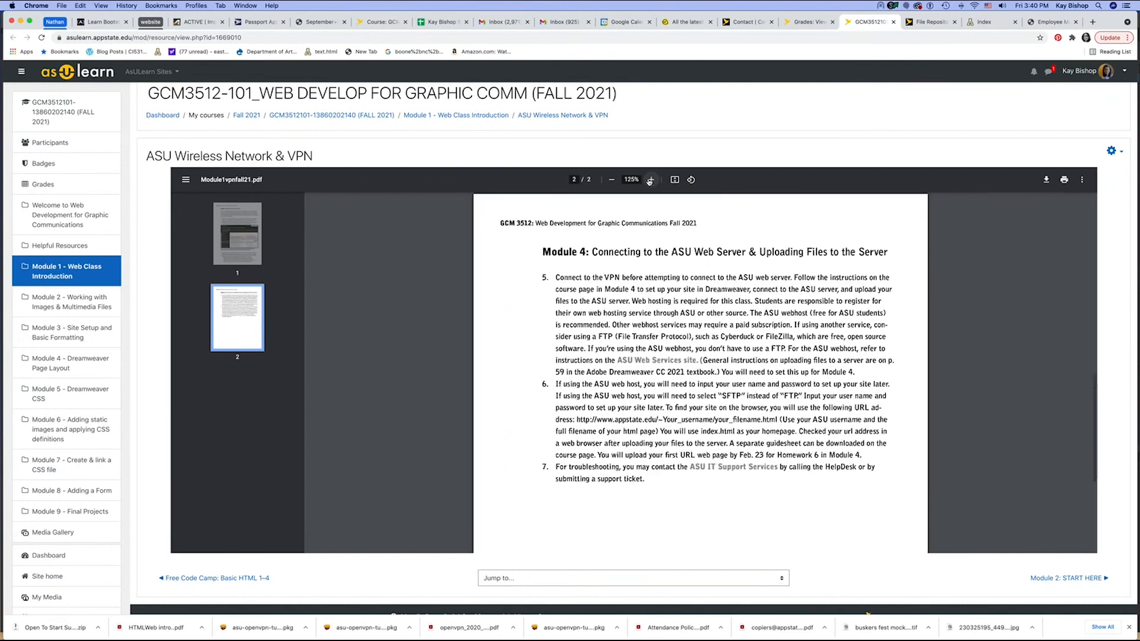
{"action": "left_click", "coordinate": [650, 180]}
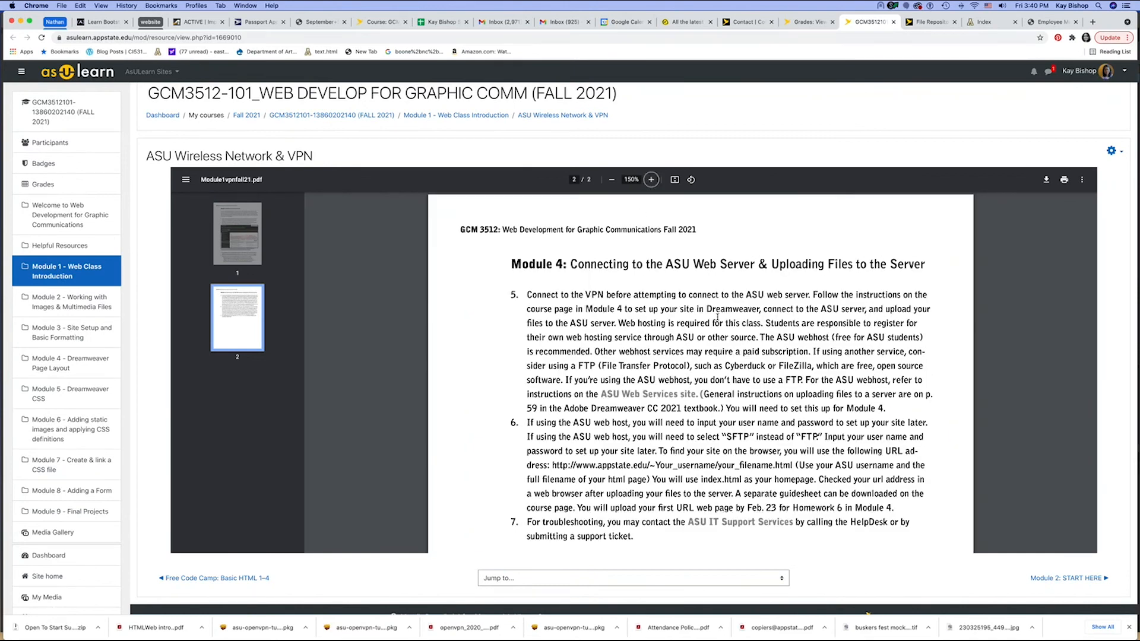
{"action": "left_click", "coordinate": [647, 395]}
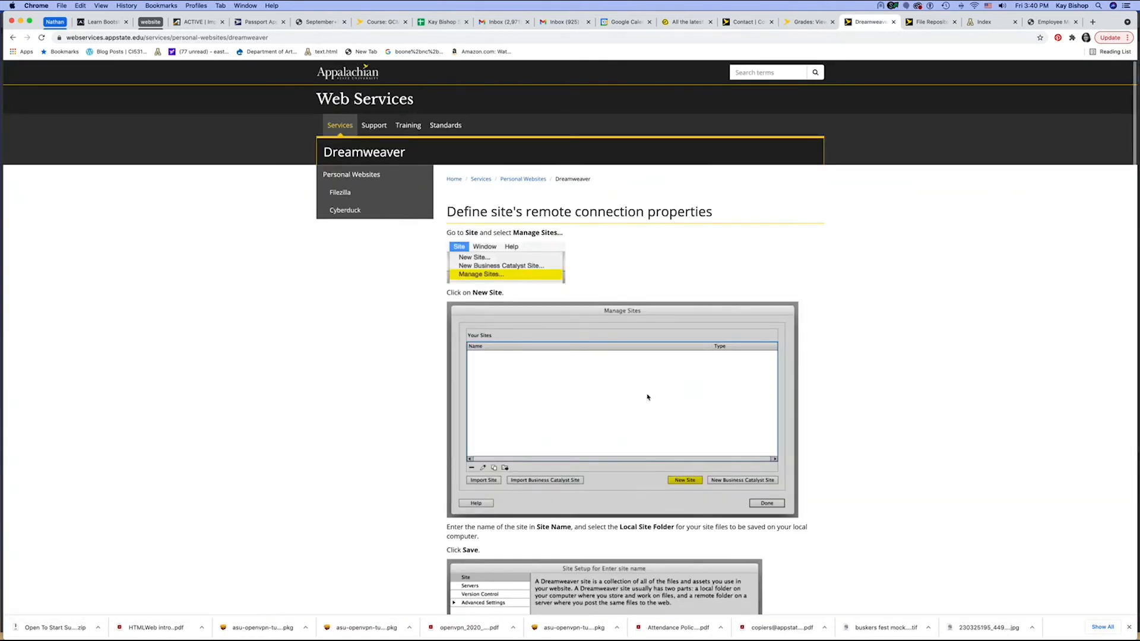
{"action": "scroll", "coordinate": [885, 385], "scroll_direction": "down", "scroll_amount": 5}
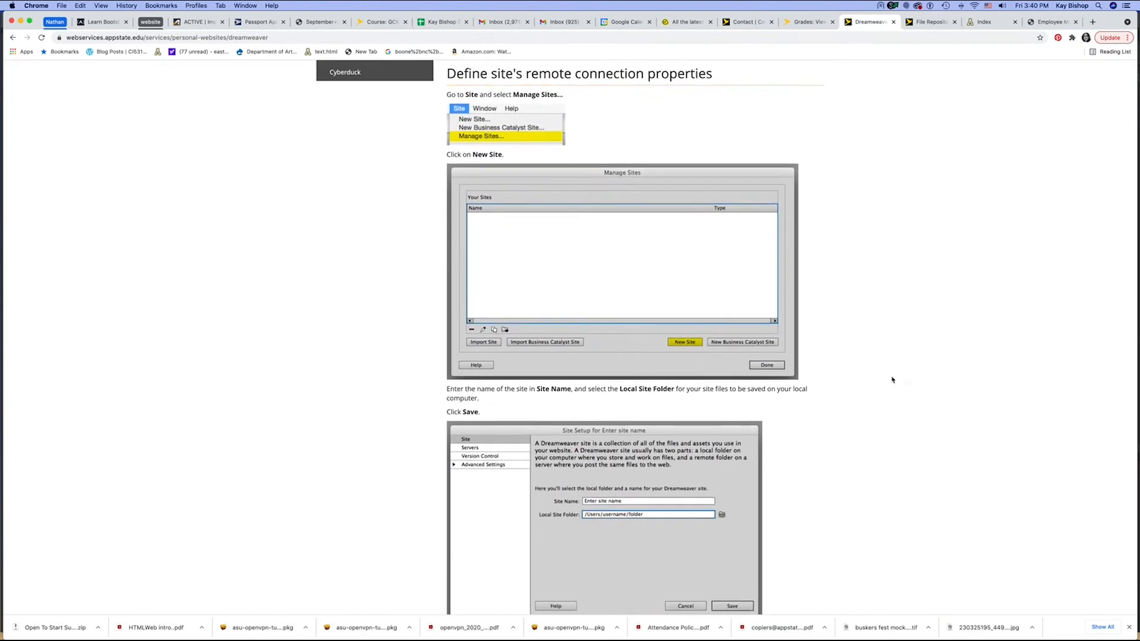
{"action": "scroll", "coordinate": [892, 380], "scroll_direction": "down", "scroll_amount": 4}
{"action": "scroll", "coordinate": [779, 211], "scroll_direction": "up", "scroll_amount": 4}
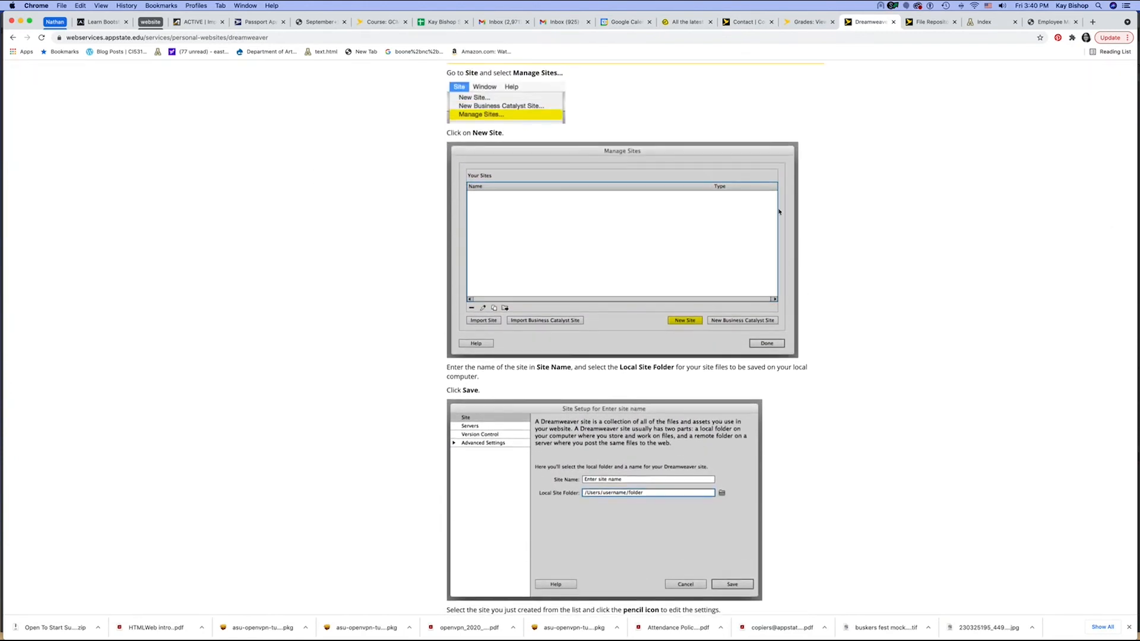
{"action": "scroll", "coordinate": [761, 353], "scroll_direction": "up", "scroll_amount": 1}
{"action": "left_click", "coordinate": [13, 38]}
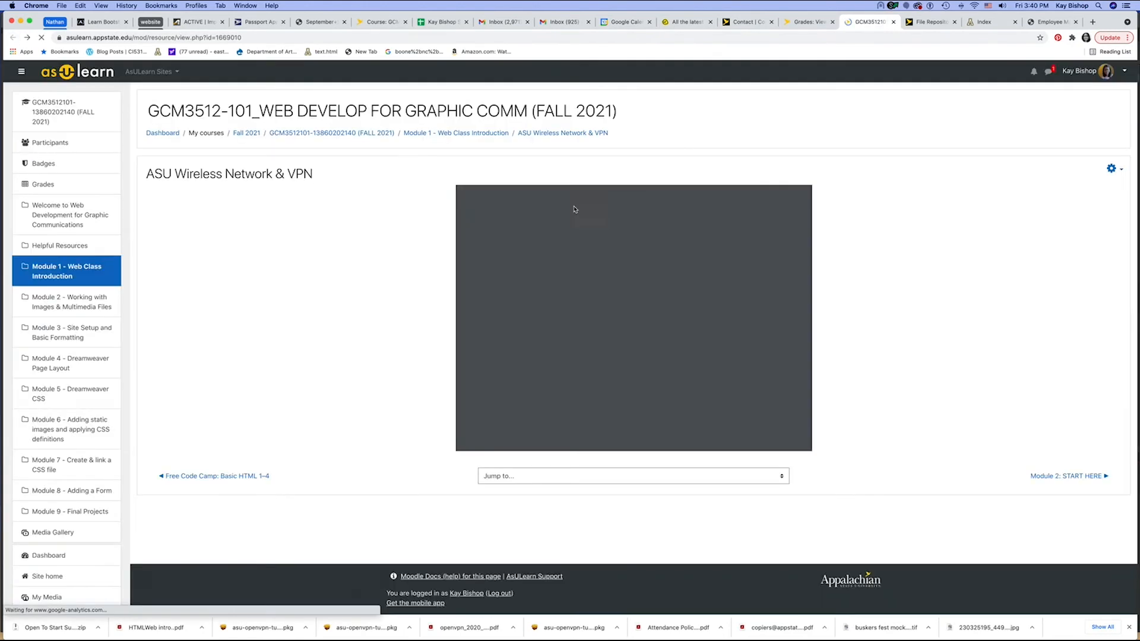
Back on page 2 at 150%, follow the ASU IT Support Services link.
{"action": "left_click", "coordinate": [238, 317]}
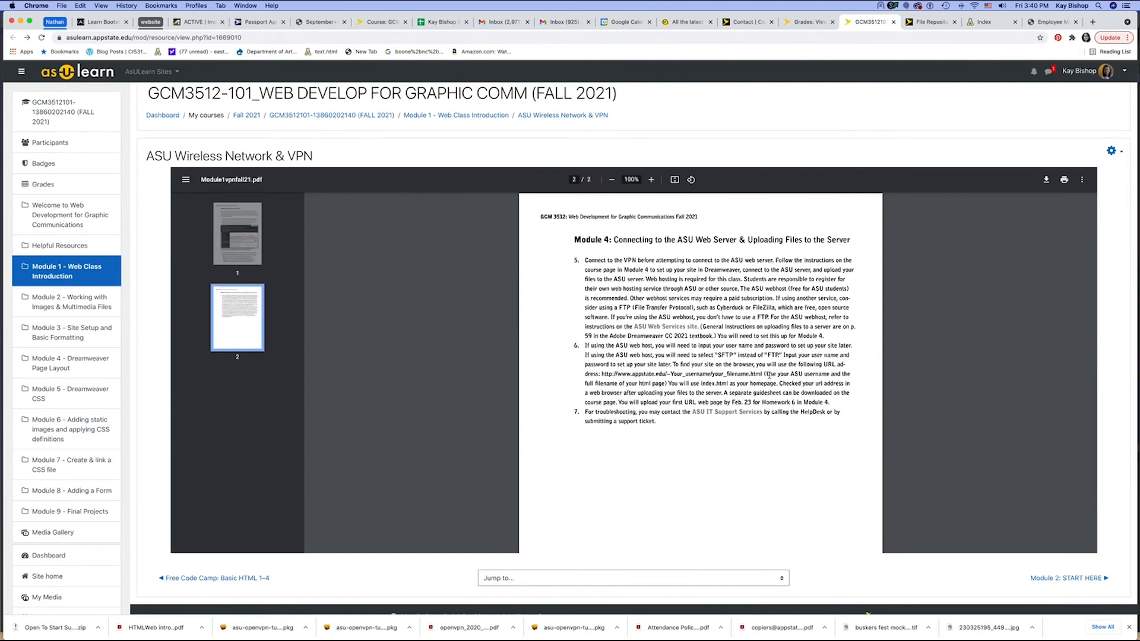
{"action": "left_click", "coordinate": [652, 180]}
{"action": "left_click", "coordinate": [652, 179]}
{"action": "left_click", "coordinate": [652, 180]}
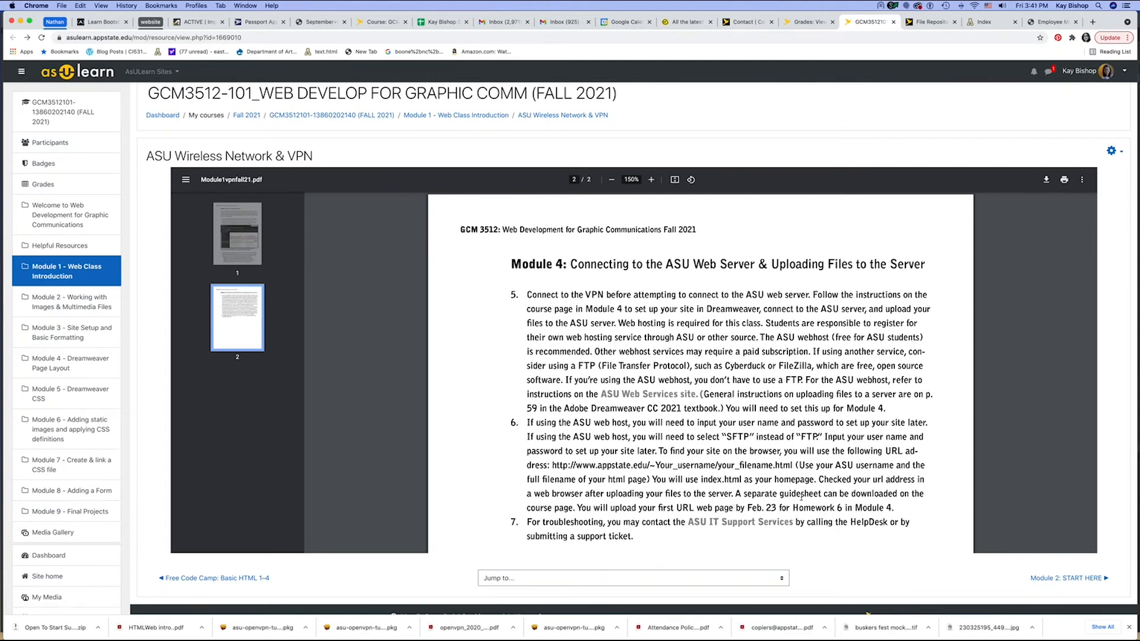
{"action": "left_click", "coordinate": [750, 524]}
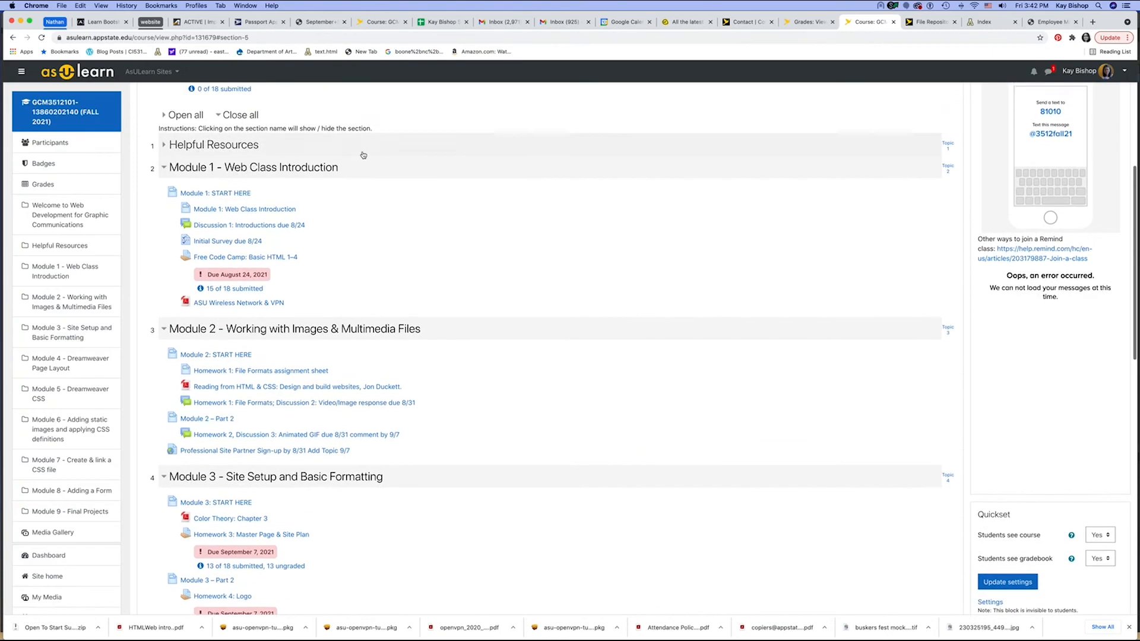
Open the Web Publishing Document under Helpful Resources and page through to page 4.
{"action": "scroll", "coordinate": [365, 158], "scroll_direction": "up", "scroll_amount": 3}
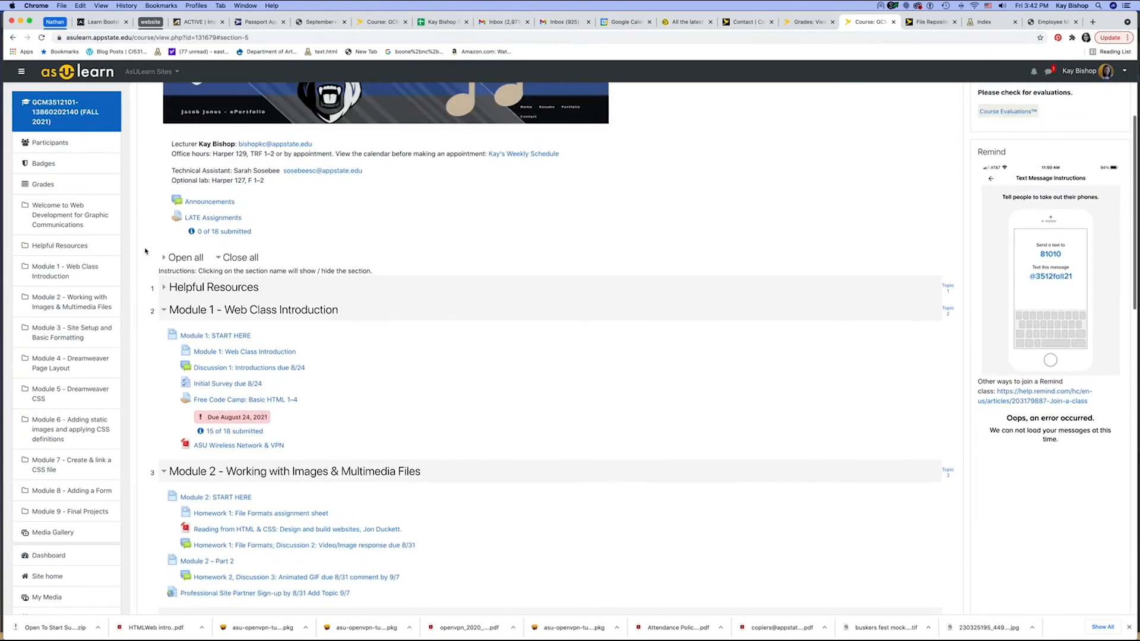
{"action": "left_click", "coordinate": [166, 288]}
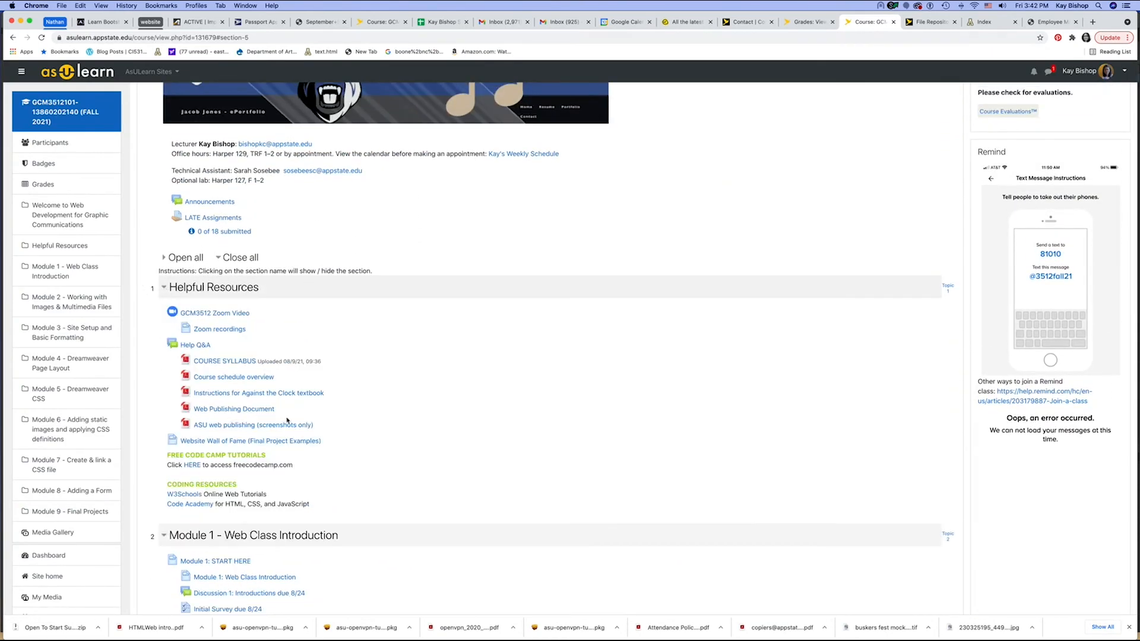
{"action": "left_click", "coordinate": [234, 409]}
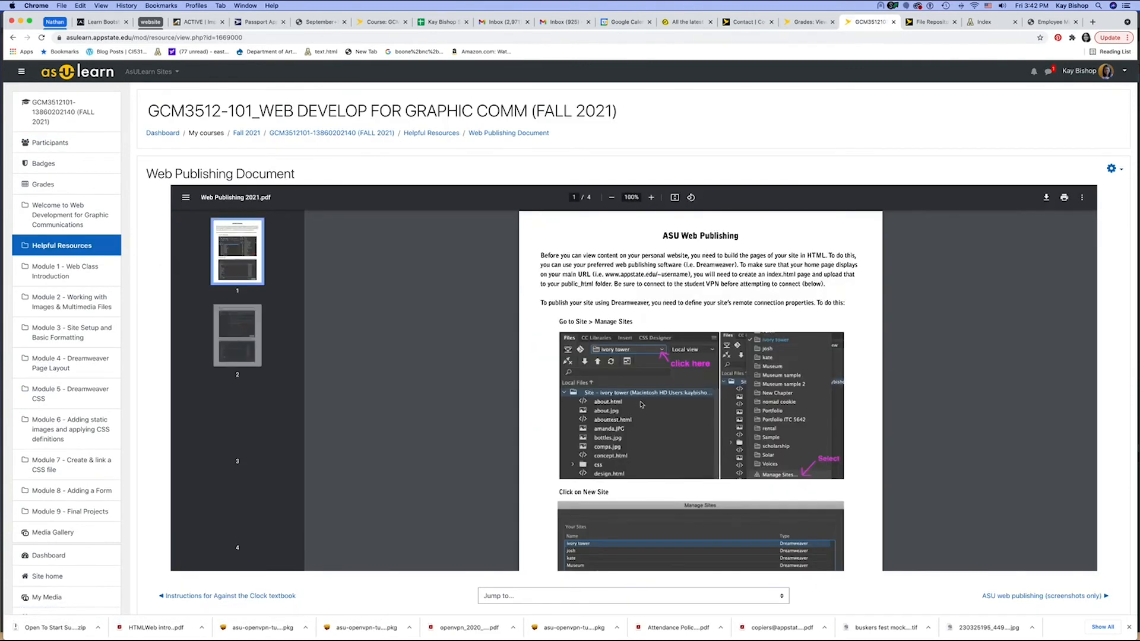
{"action": "scroll", "coordinate": [744, 358], "scroll_direction": "down", "scroll_amount": 1}
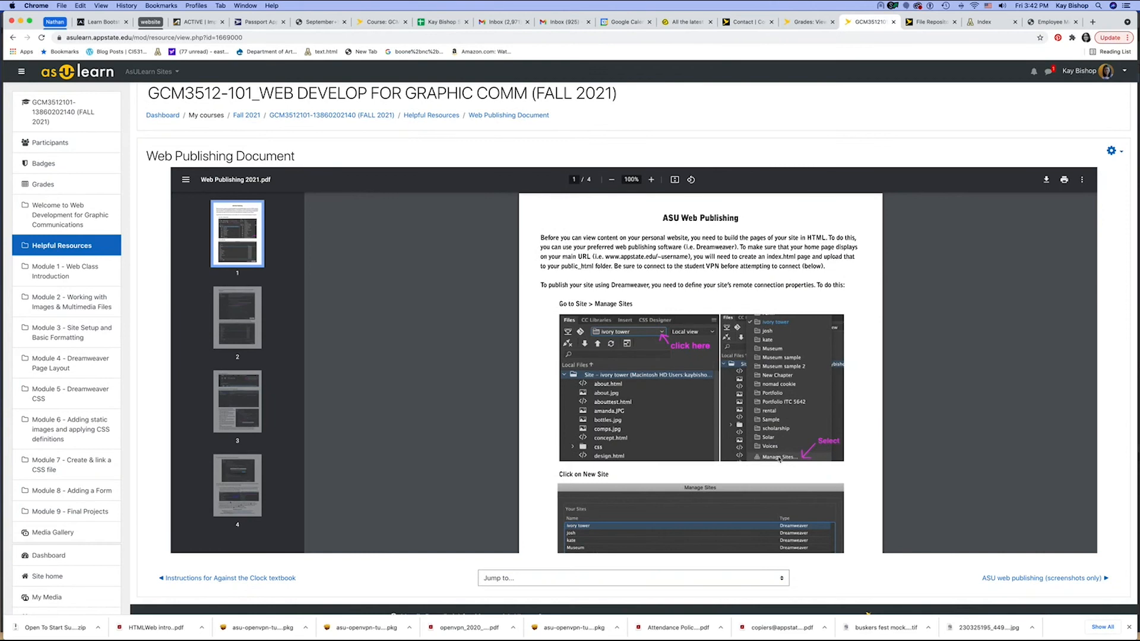
{"action": "scroll", "coordinate": [779, 459], "scroll_direction": "down", "scroll_amount": 10}
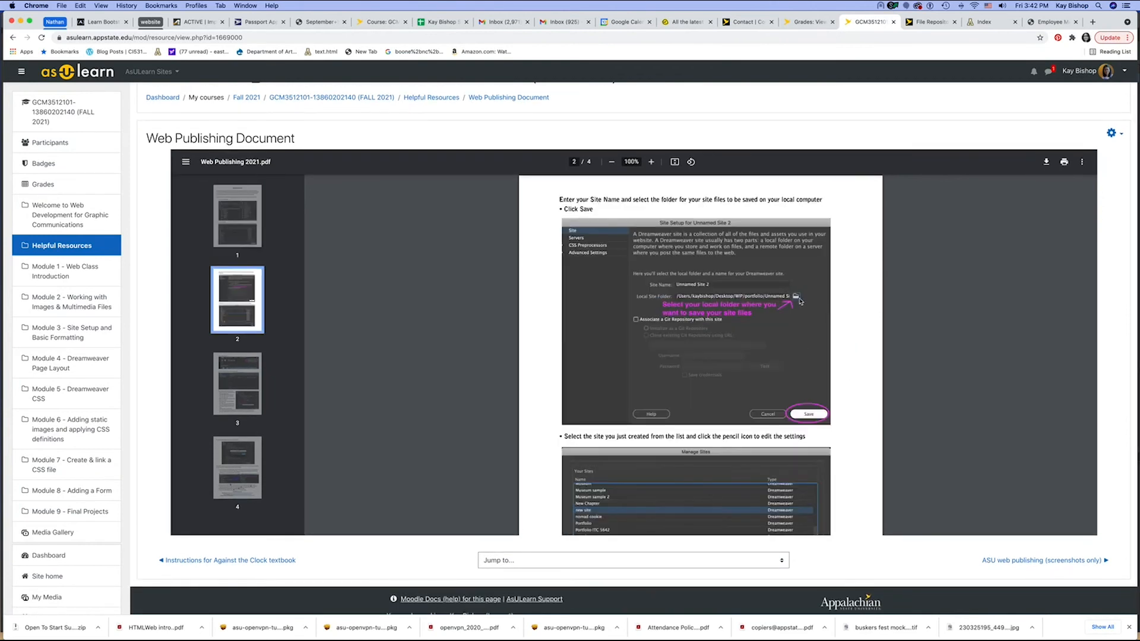
{"action": "scroll", "coordinate": [319, 287], "scroll_direction": "down", "scroll_amount": 10}
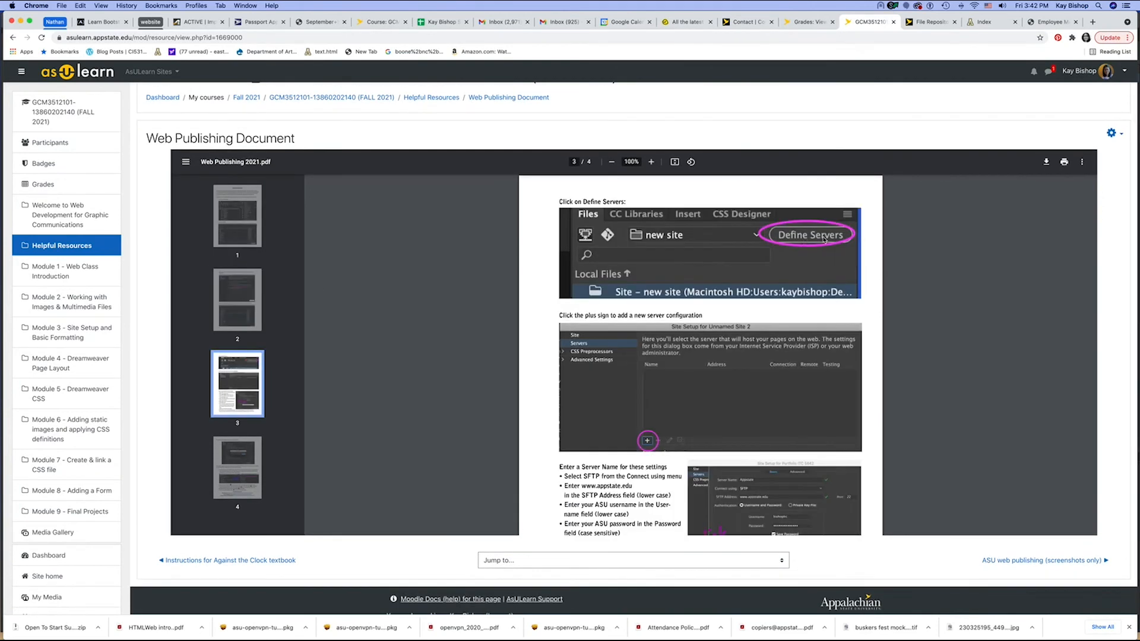
{"action": "left_click", "coordinate": [254, 473]}
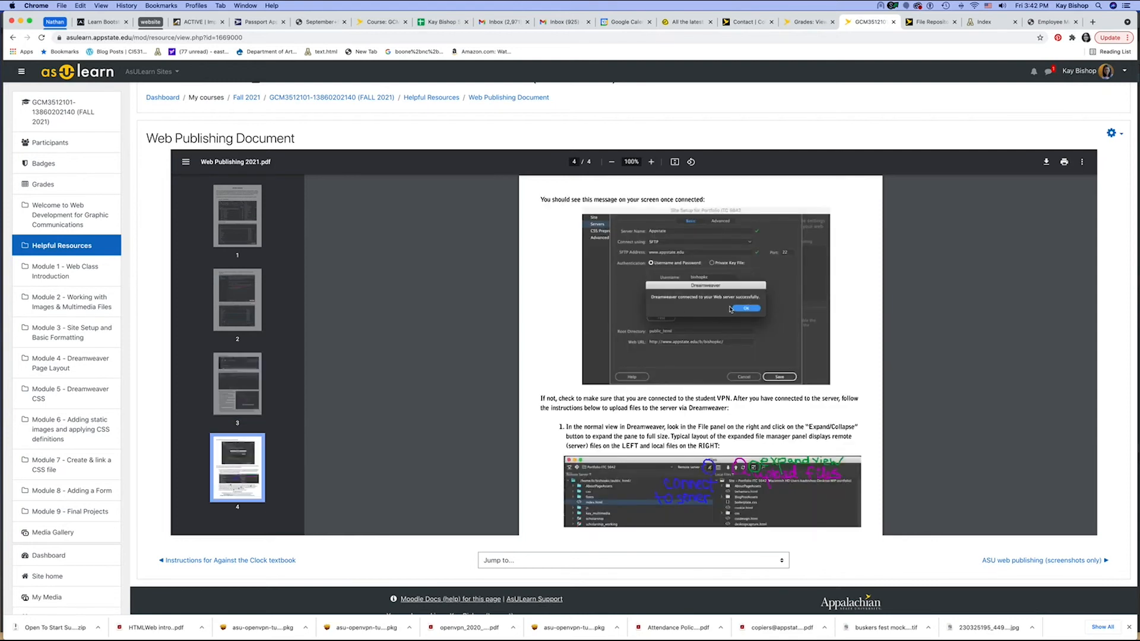
{"action": "scroll", "coordinate": [879, 388], "scroll_direction": "down", "scroll_amount": 3}
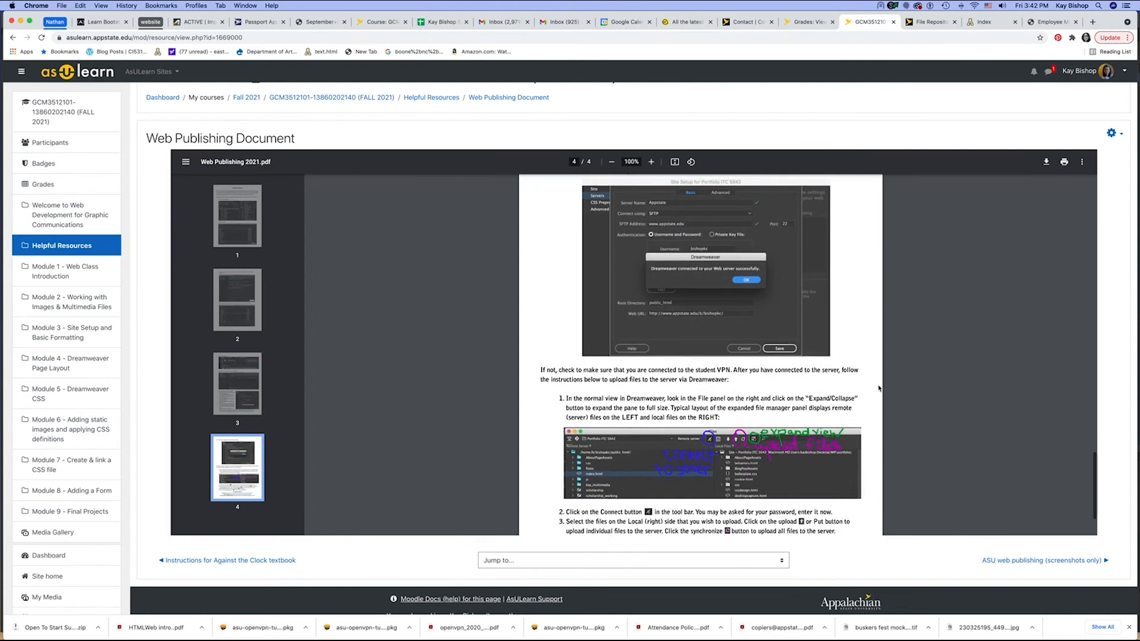
{"action": "scroll", "coordinate": [879, 389], "scroll_direction": "down", "scroll_amount": 4}
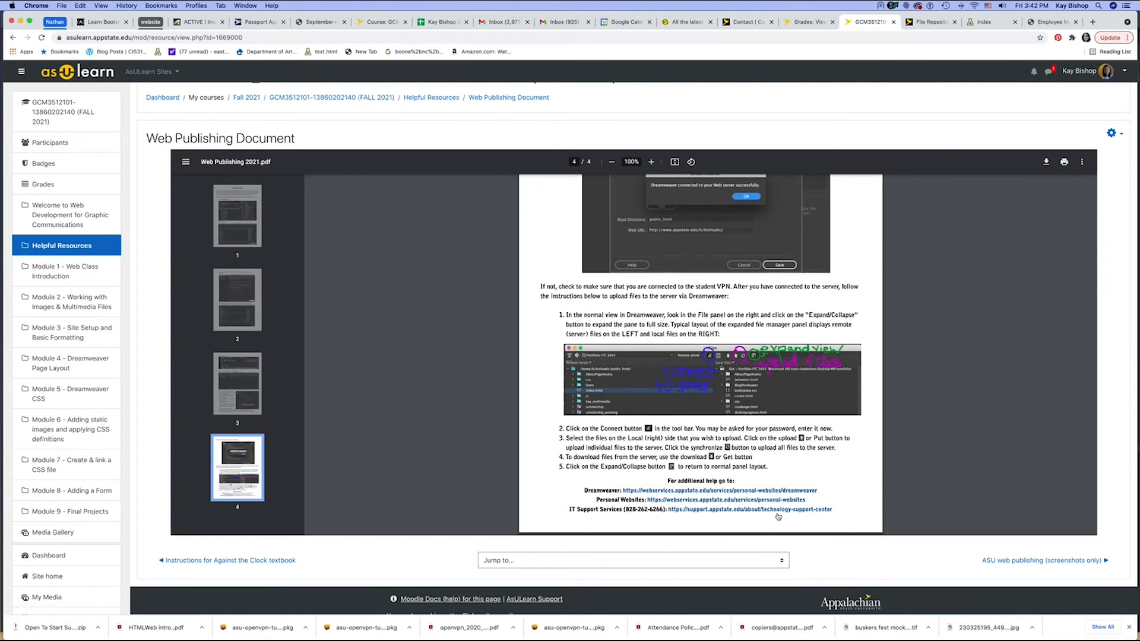
Follow the IT Support help link, then go back to the GCM3512-101 course home page.
{"action": "left_click", "coordinate": [822, 513]}
{"action": "left_click", "coordinate": [342, 99]}
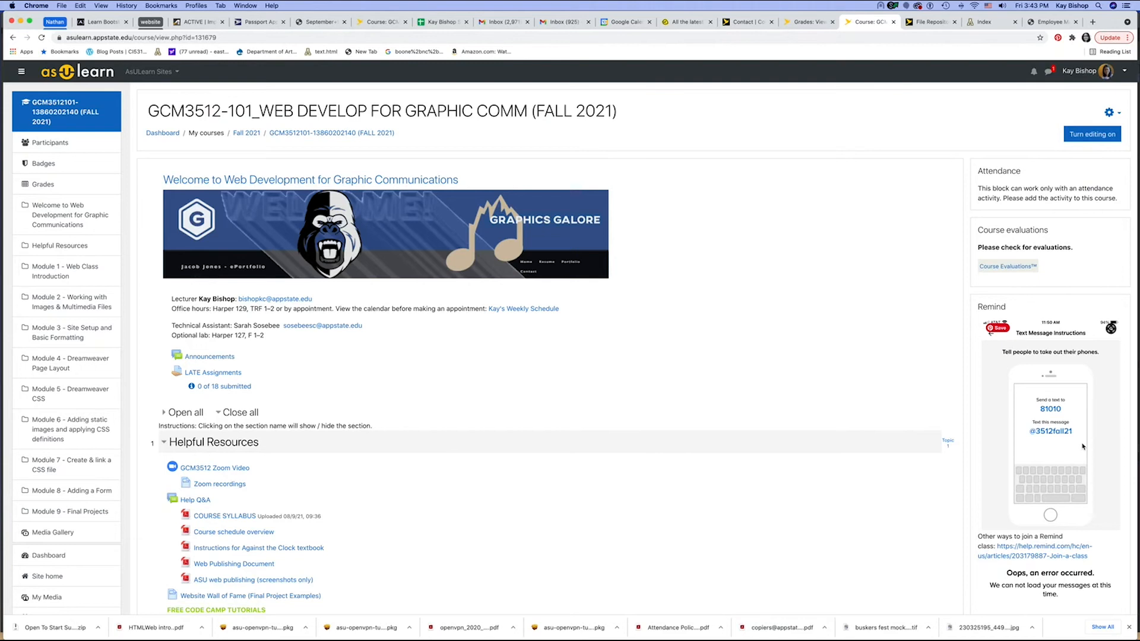
{"action": "scroll", "coordinate": [1082, 446], "scroll_direction": "down", "scroll_amount": 2}
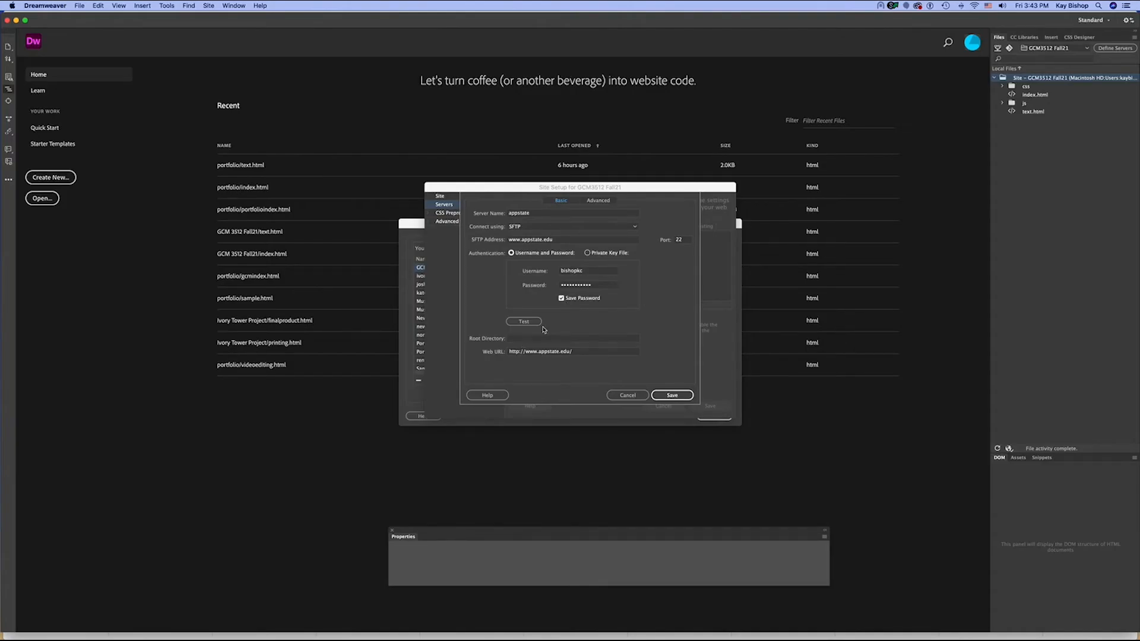
Set the appstate server's root directory to public_html, enter the personal appstate.edu Web URL, and save.
{"action": "left_click", "coordinate": [542, 339]}
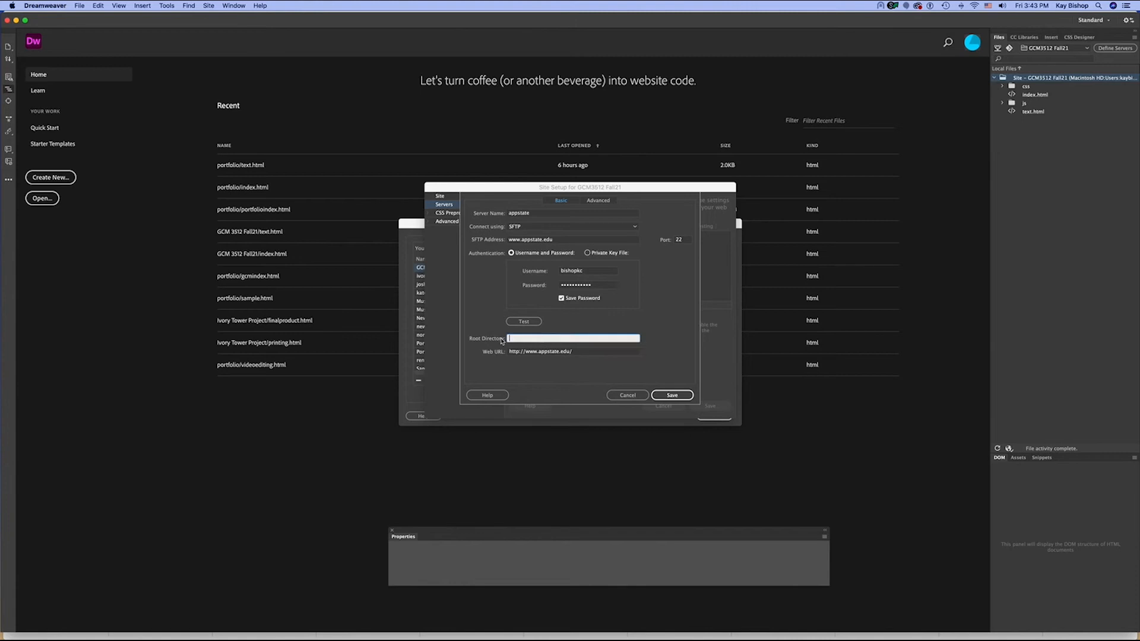
{"action": "type", "text": "/"}
{"action": "double_click", "coordinate": [529, 338]}
{"action": "mouse_move", "coordinate": [566, 355]}
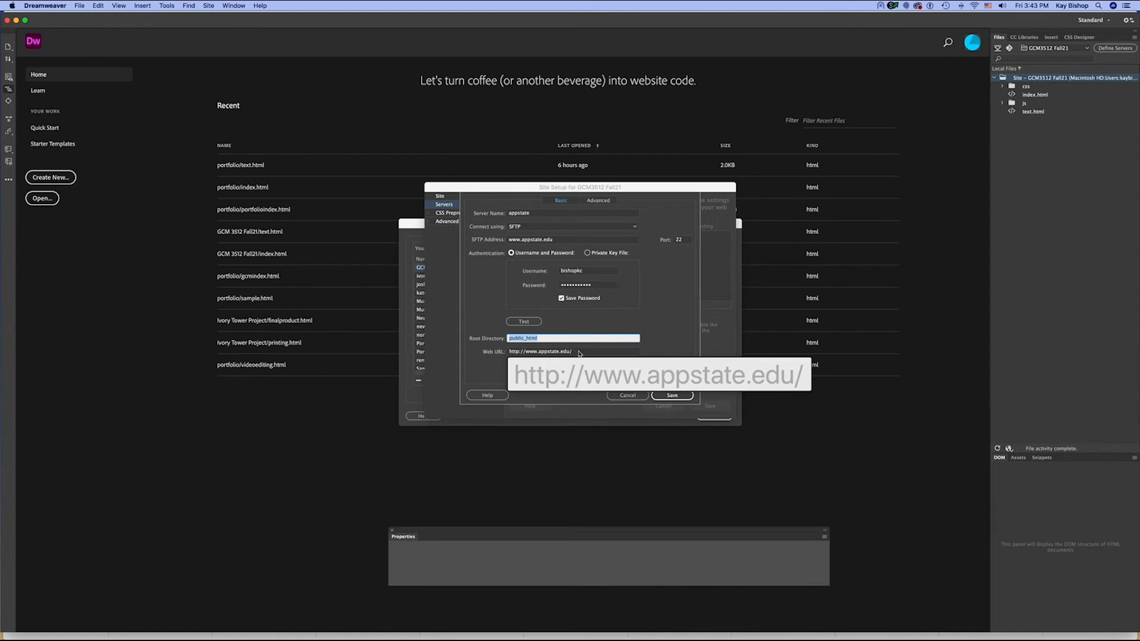
{"action": "left_click_drag", "start_coordinate": [579, 351], "coordinate": [597, 352]}
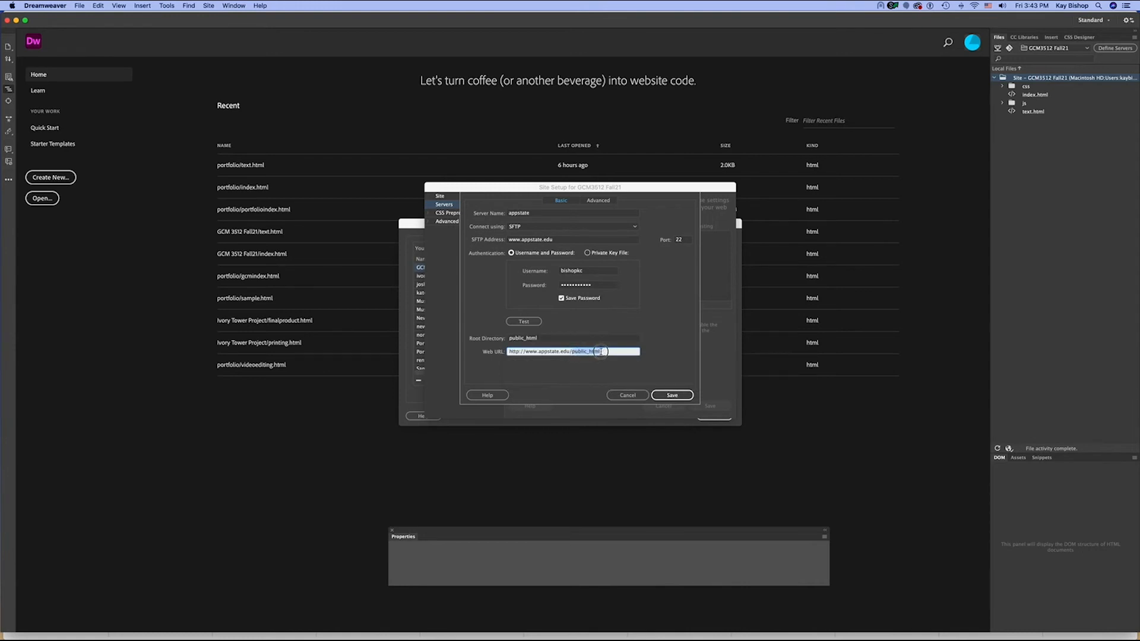
{"action": "mouse_move", "coordinate": [597, 352]}
{"action": "type", "text": "b"}
{"action": "type", "text": "bishopkc"}
{"action": "key", "text": "super+a"}
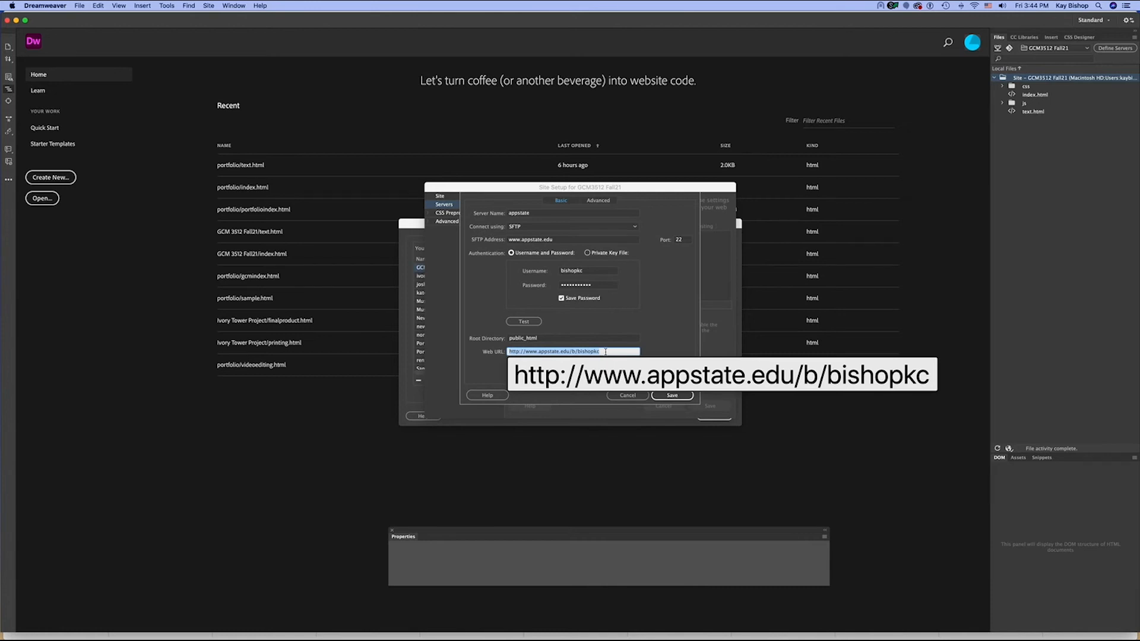
{"action": "left_click", "coordinate": [672, 396]}
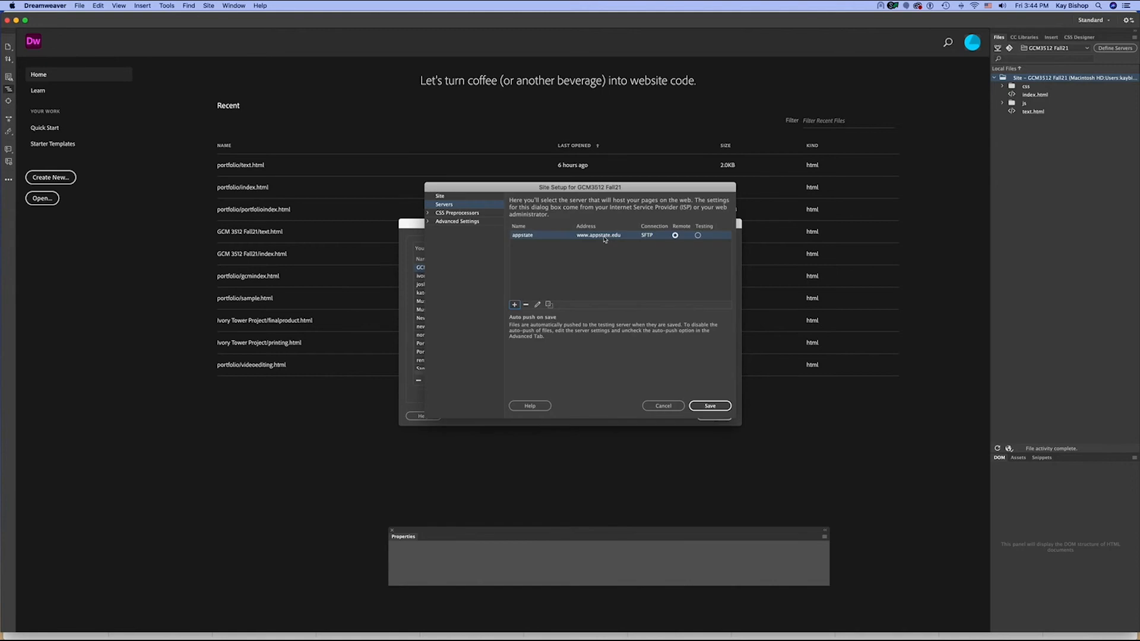
{"action": "left_click", "coordinate": [709, 406]}
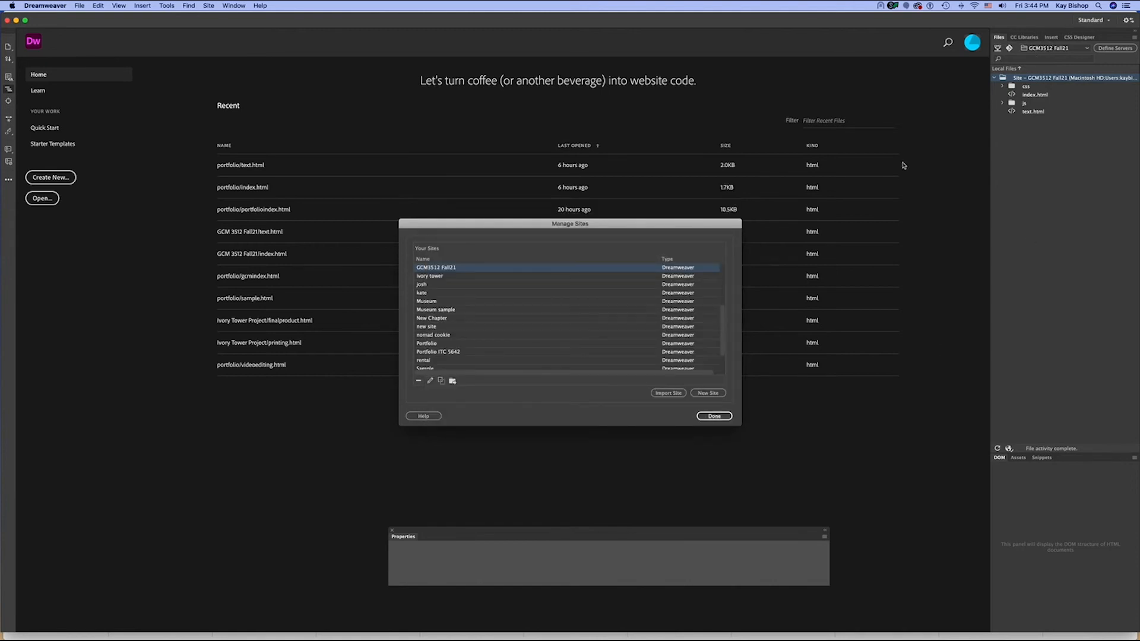
Choose Portfolio ITC 5642 in Manage Sites and finish so its local files load.
{"action": "left_click", "coordinate": [476, 352]}
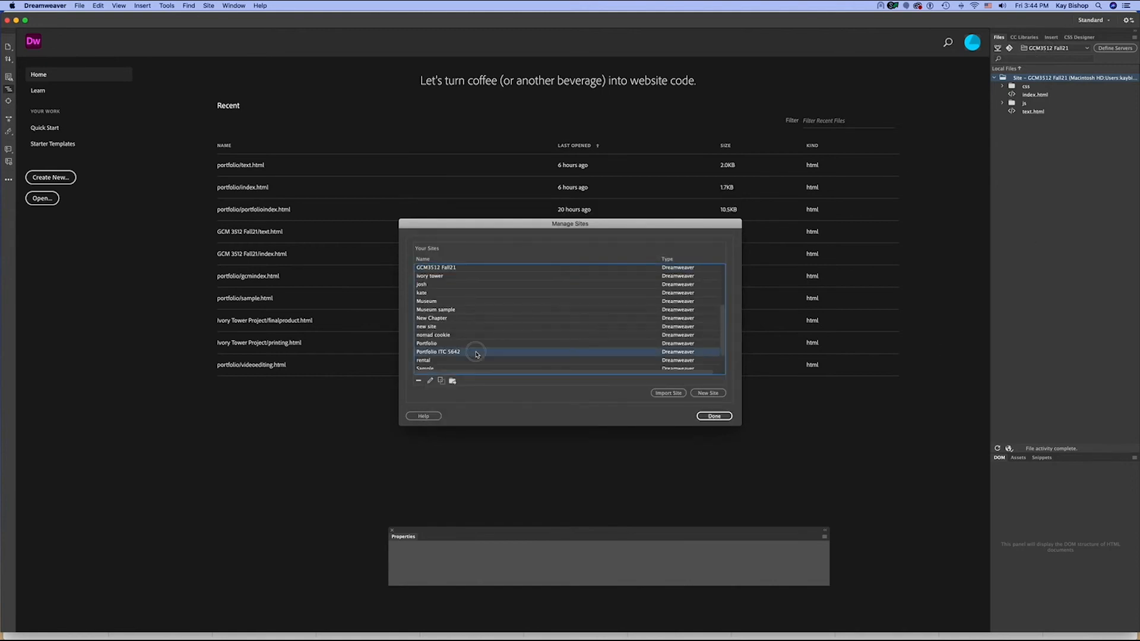
{"action": "left_click", "coordinate": [716, 417]}
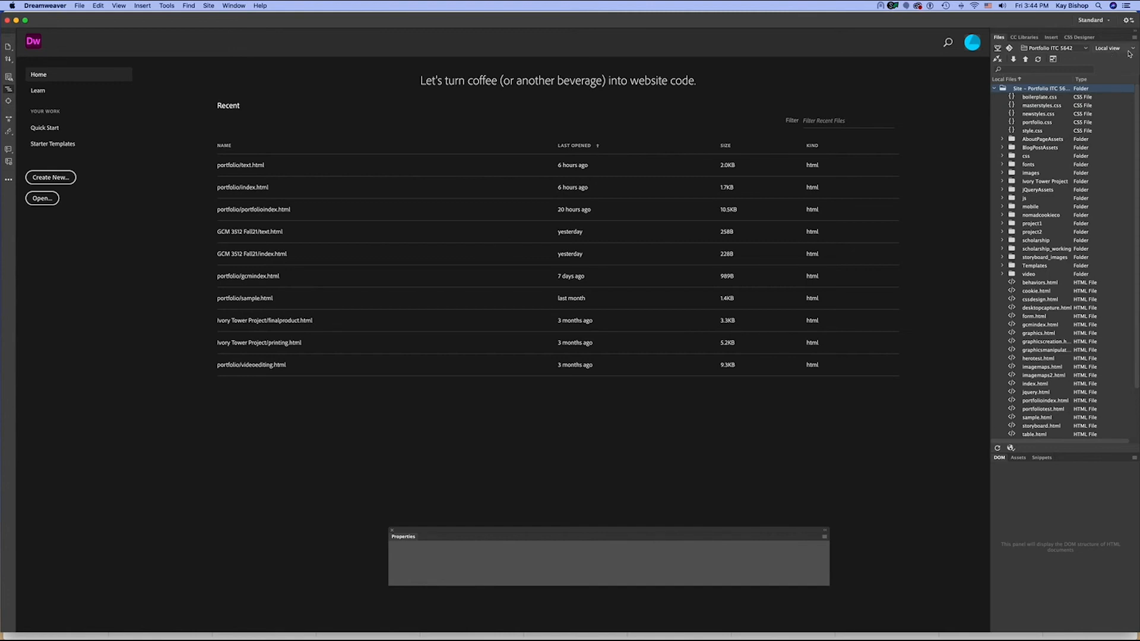
{"action": "left_click", "coordinate": [1129, 51]}
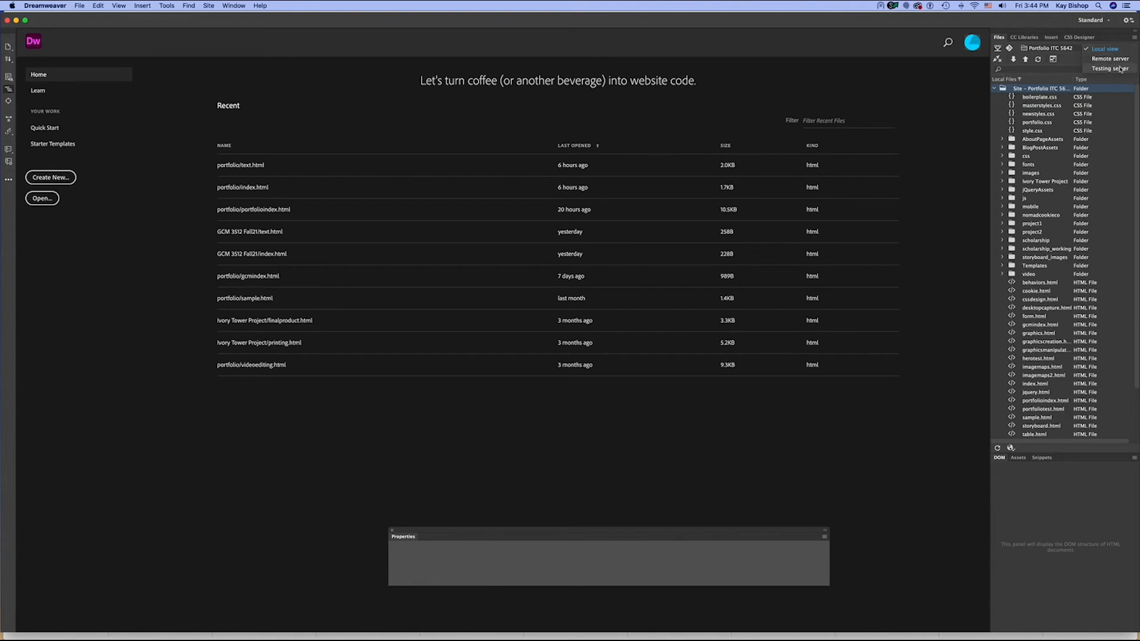
{"action": "left_click", "coordinate": [1119, 60]}
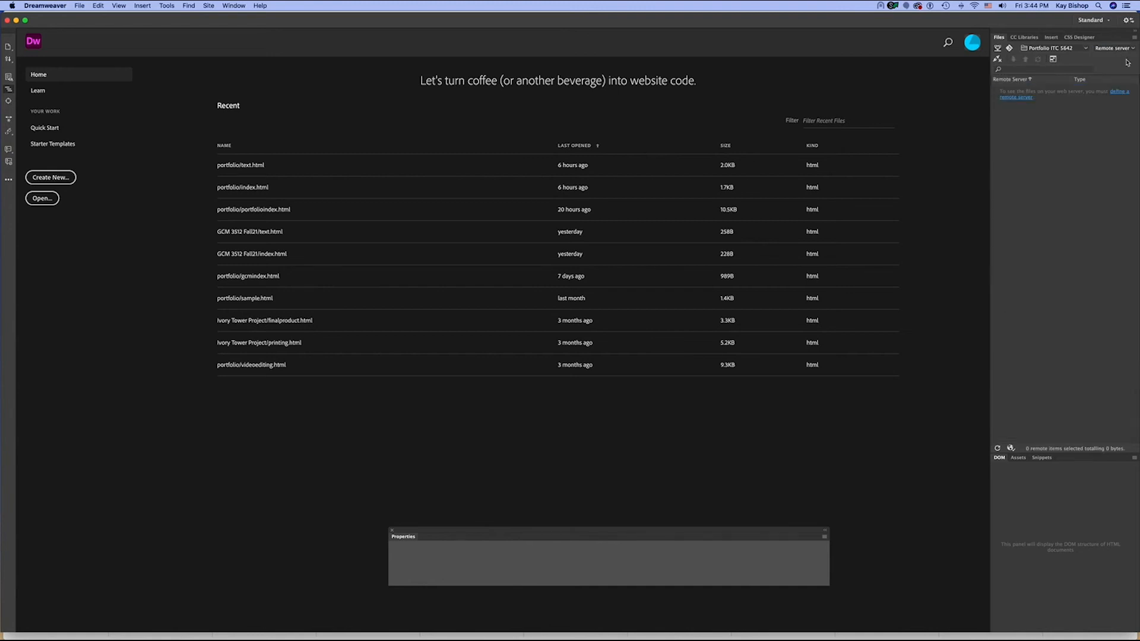
{"action": "left_click", "coordinate": [1115, 48]}
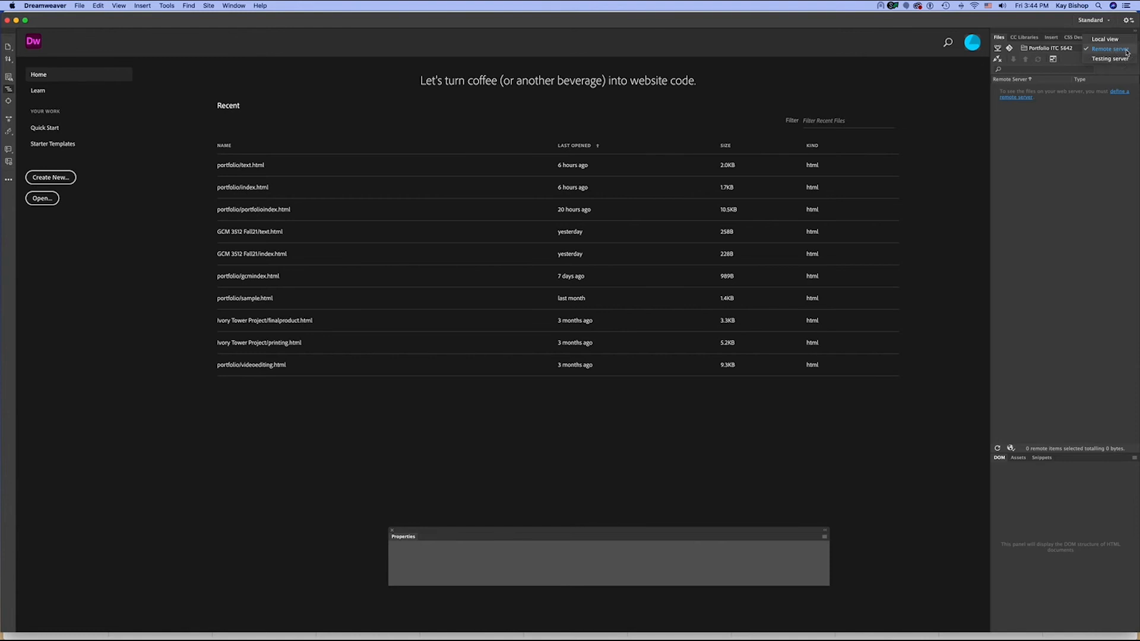
{"action": "left_click", "coordinate": [1121, 59]}
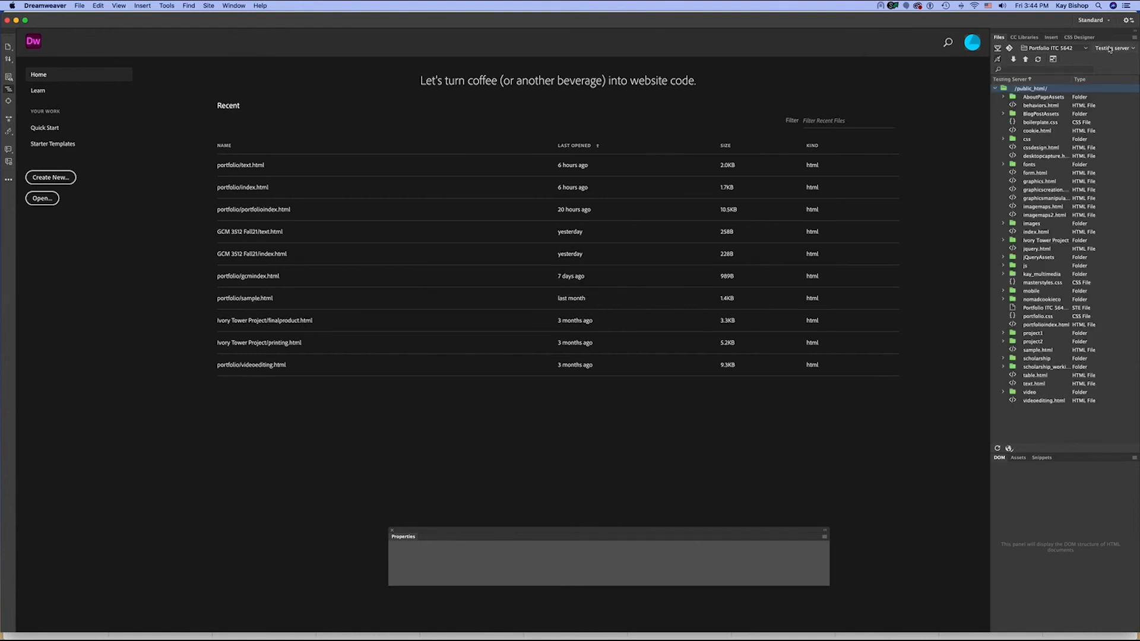
{"action": "left_click", "coordinate": [1112, 49]}
{"action": "left_click", "coordinate": [1104, 29]}
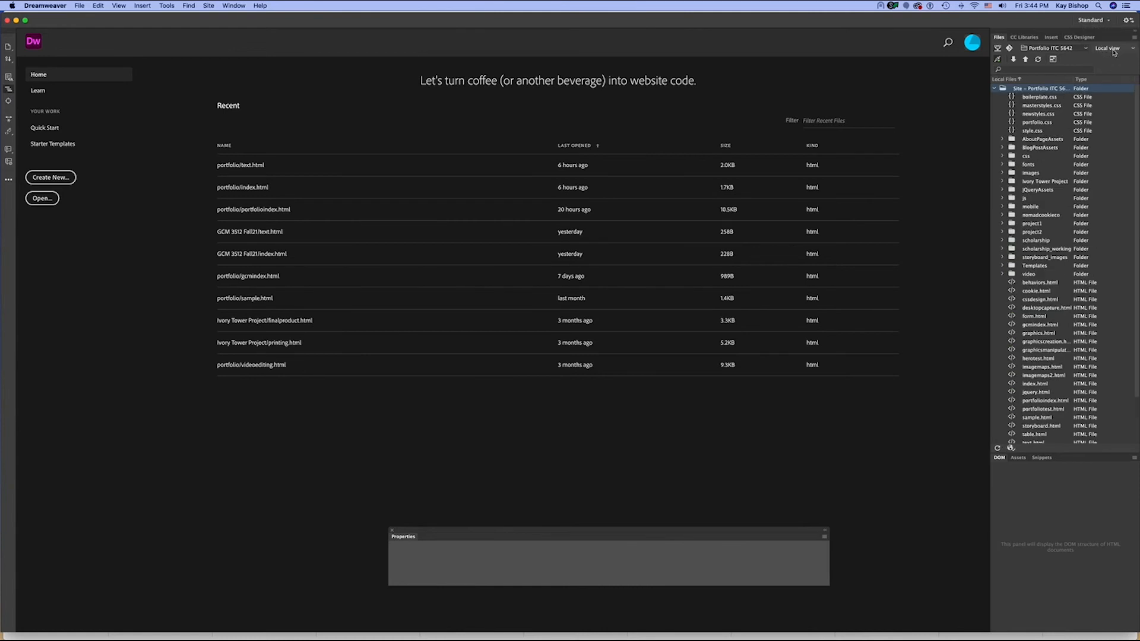
{"action": "left_click", "coordinate": [1113, 50]}
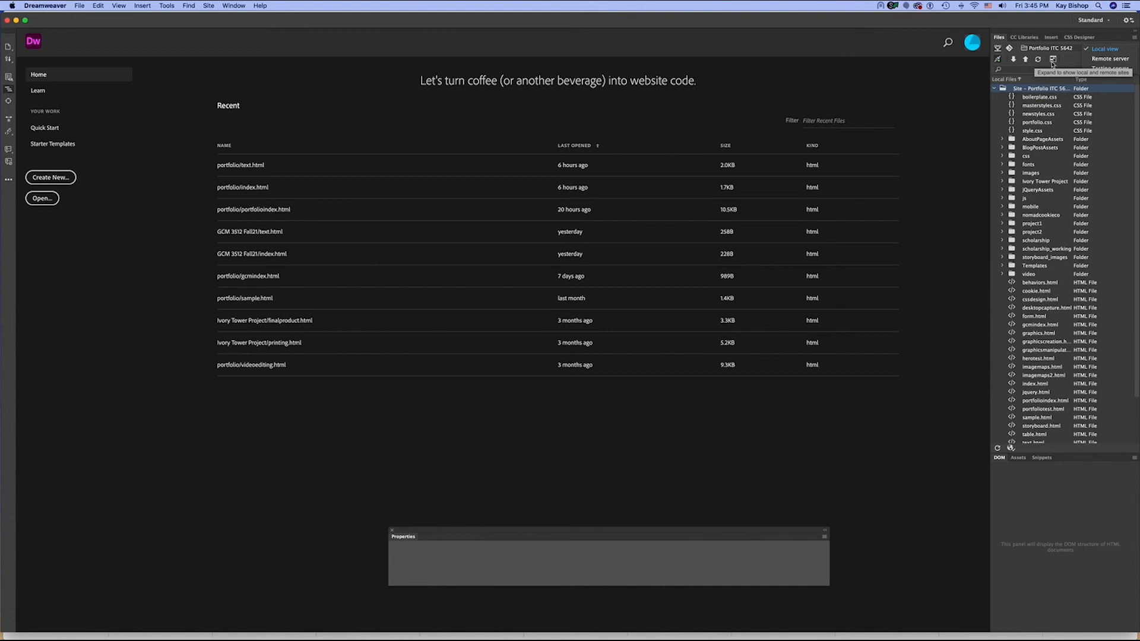
{"action": "left_click", "coordinate": [1053, 60]}
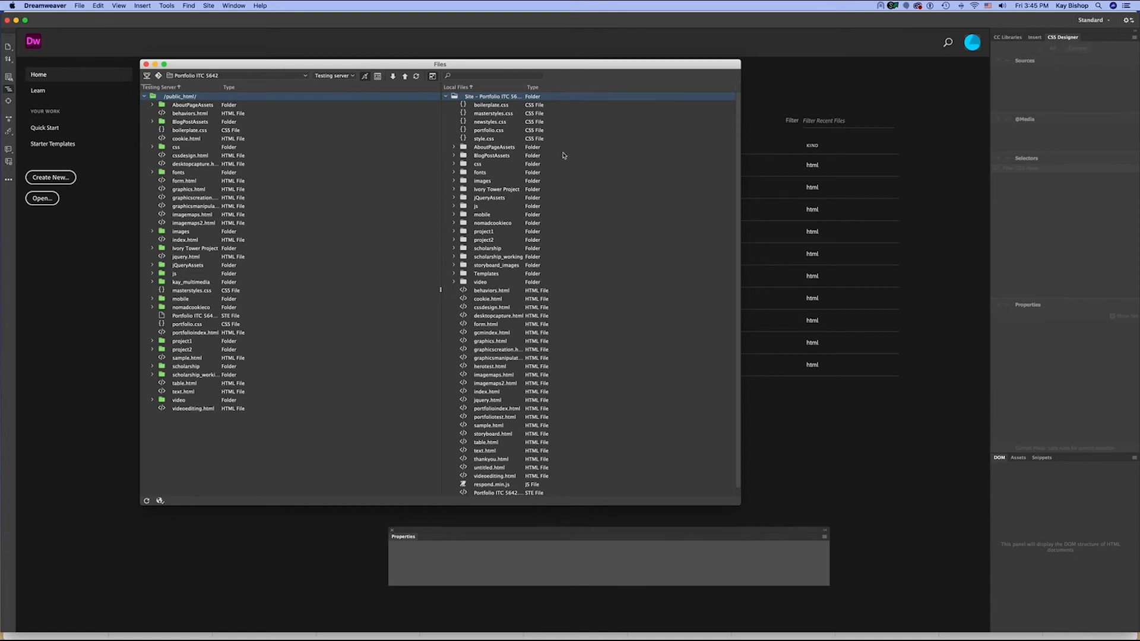
Enlarge the side-by-side Files window and select the local index.html file.
{"action": "left_click_drag", "start_coordinate": [739, 505], "coordinate": [815, 546]}
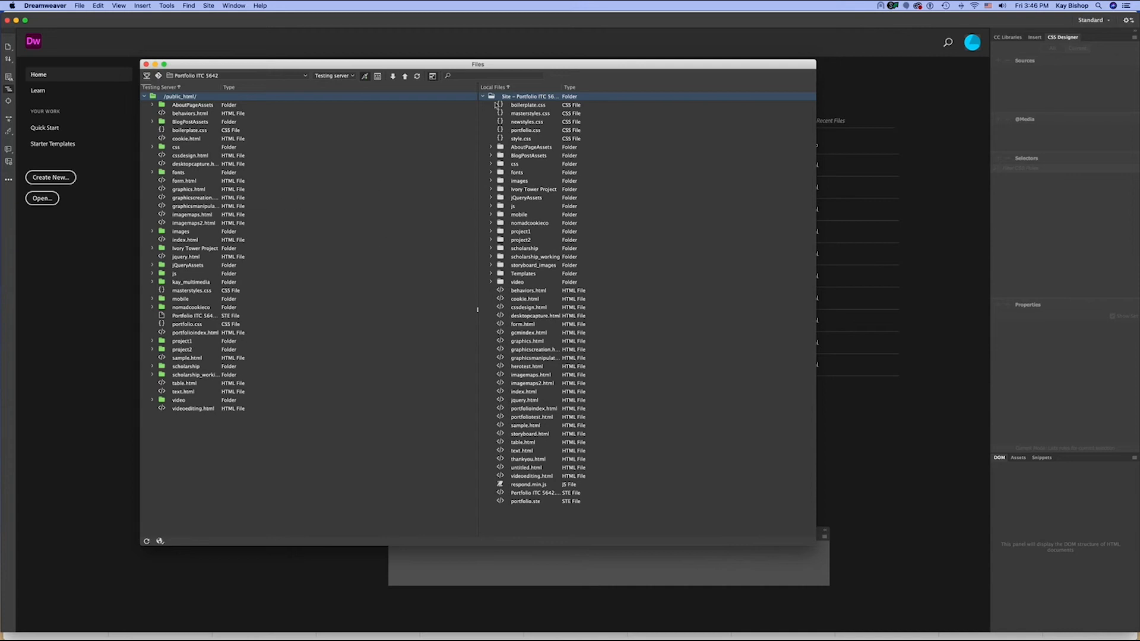
{"action": "left_click", "coordinate": [525, 393]}
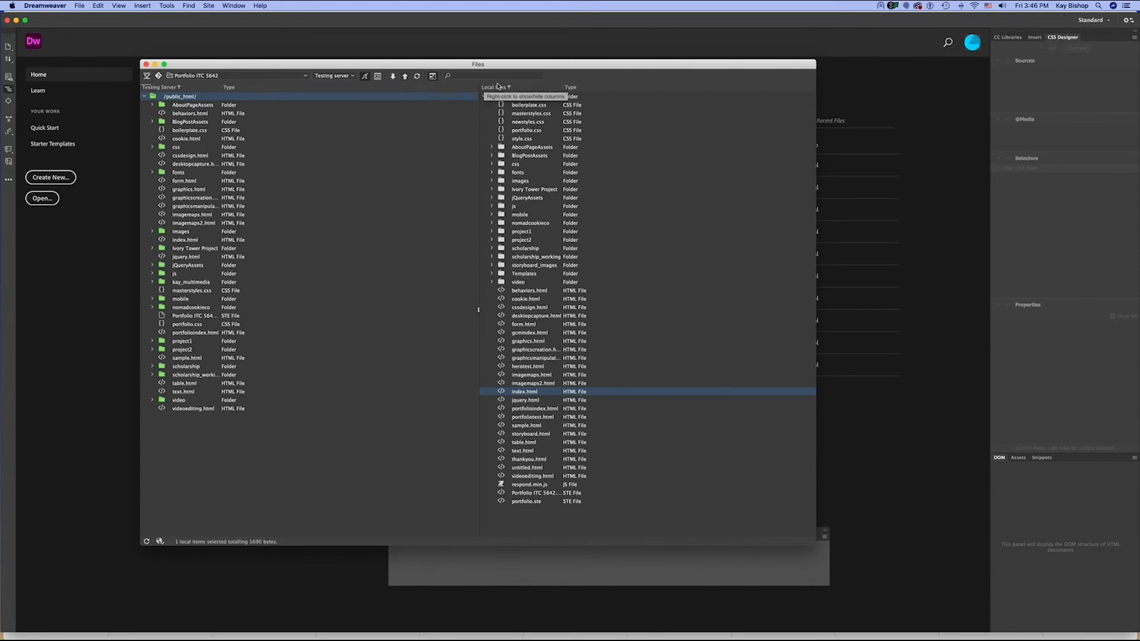
Collapse the Files window and open index.html for editing.
{"action": "left_click", "coordinate": [432, 76]}
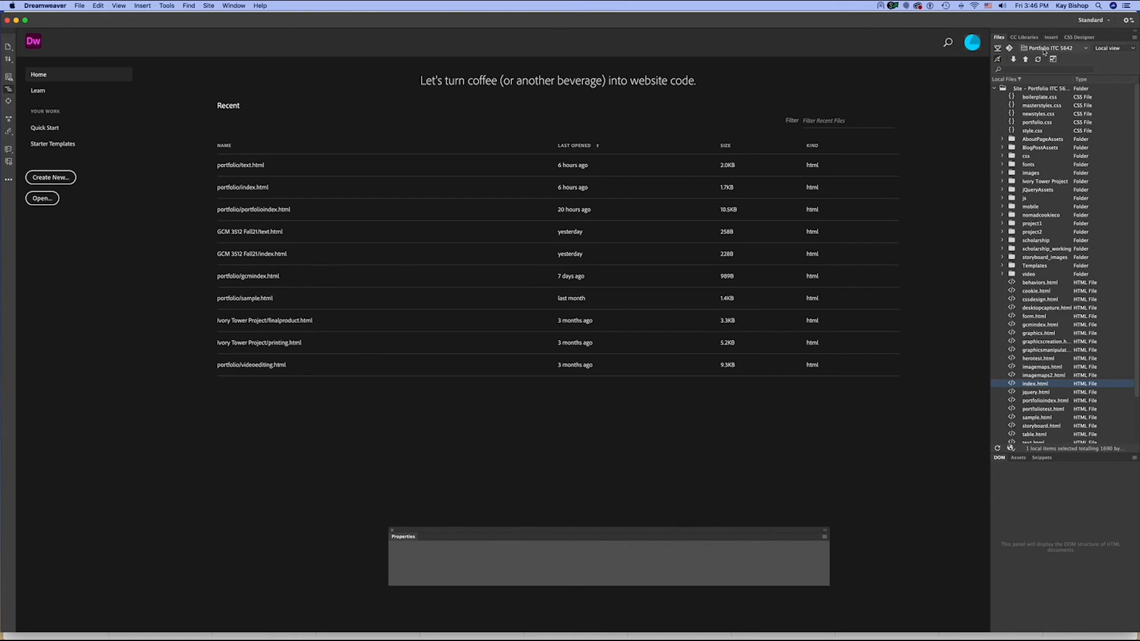
{"action": "double_click", "coordinate": [1048, 386]}
{"action": "scroll", "coordinate": [1063, 410], "scroll_direction": "down", "scroll_amount": 1}
Open text.html in its own tab, return to index.html, then bring Chrome forward.
{"action": "left_click", "coordinate": [1080, 418]}
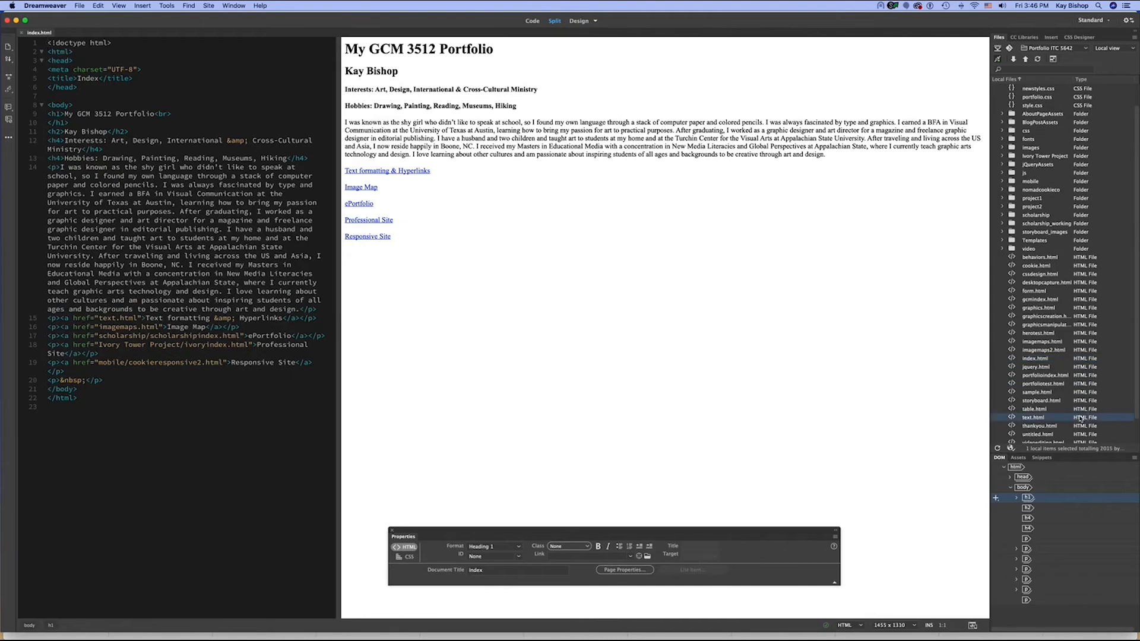
{"action": "double_click", "coordinate": [1081, 419]}
{"action": "left_click", "coordinate": [39, 33]}
{"action": "left_click", "coordinate": [659, 628]}
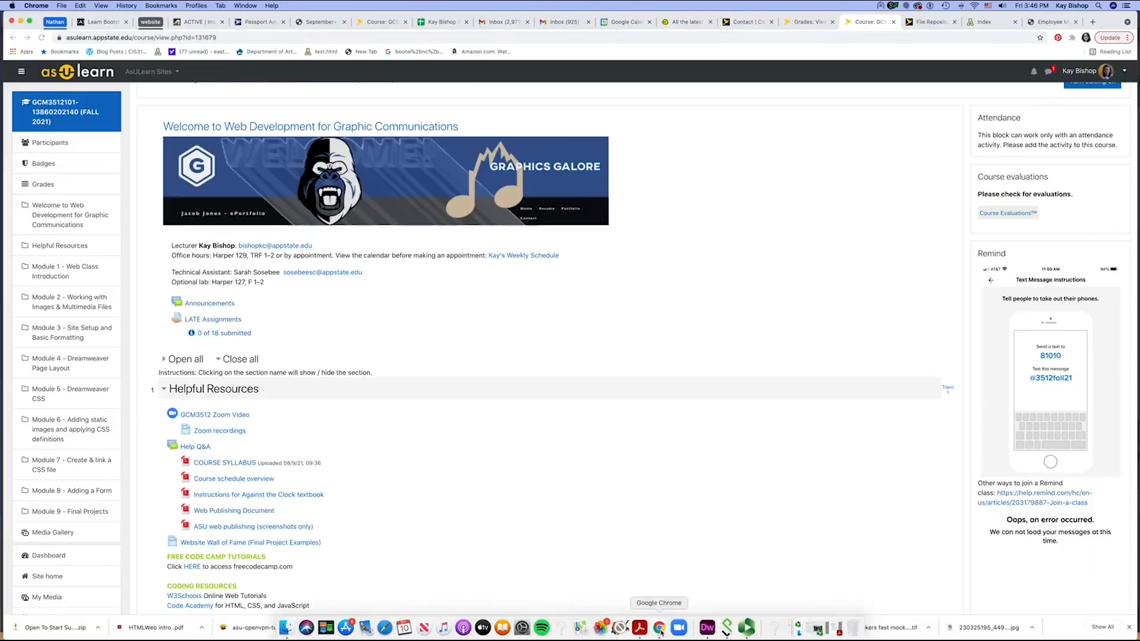
On the live portfolio, test the Text formatting & Hyperlinks page's Index and INDEX.HTML links.
{"action": "left_click", "coordinate": [985, 22]}
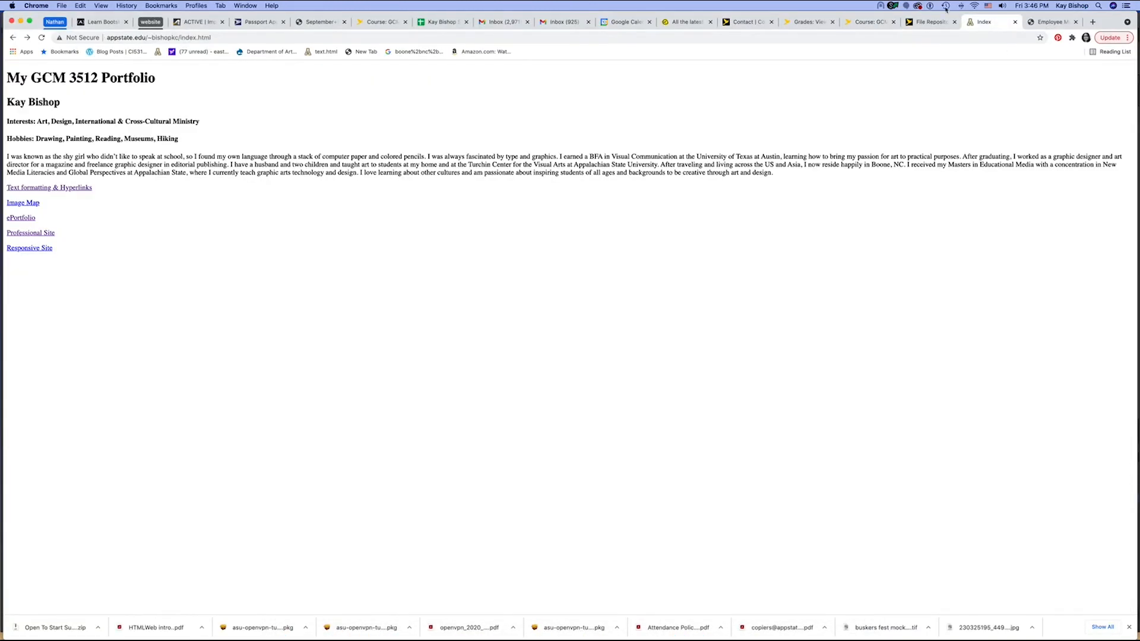
{"action": "left_click", "coordinate": [217, 38]}
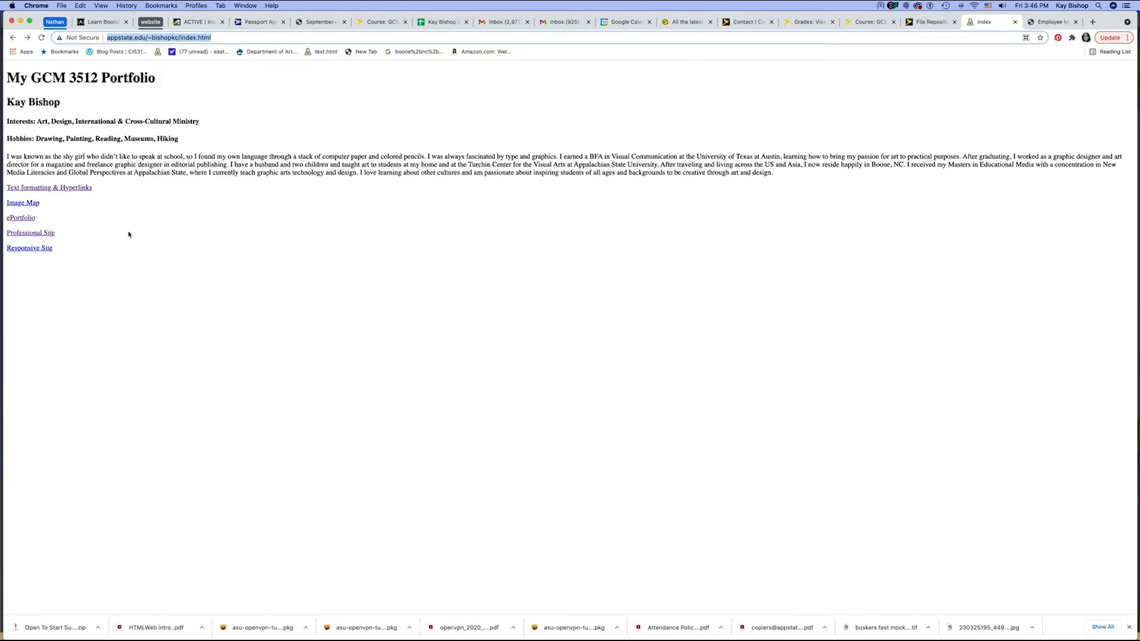
{"action": "left_click", "coordinate": [45, 187]}
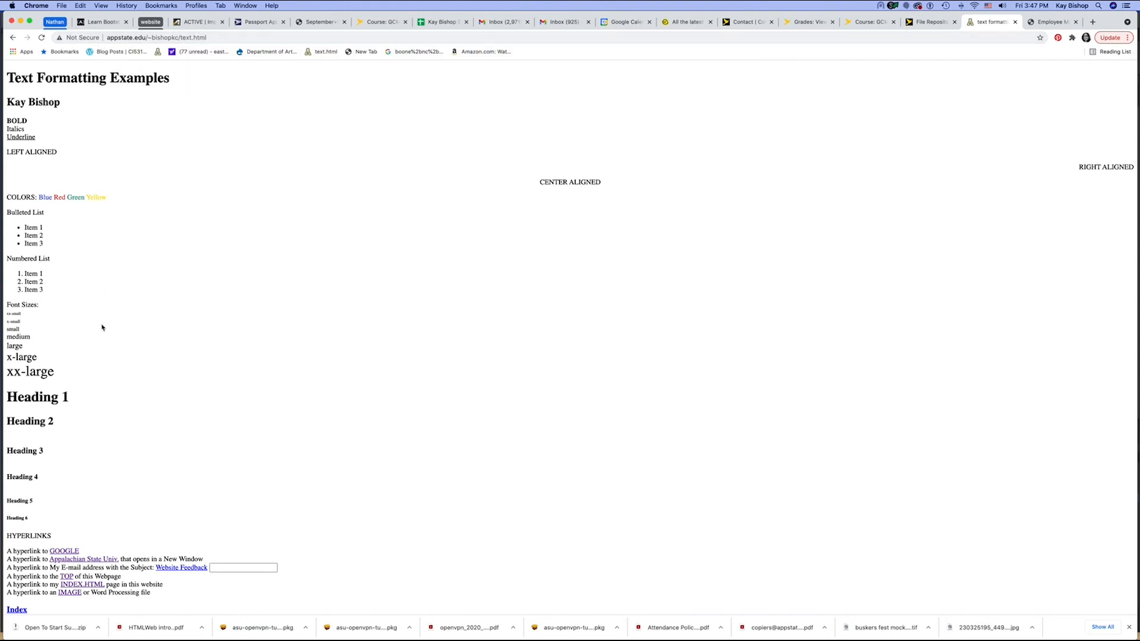
{"action": "left_click", "coordinate": [17, 610]}
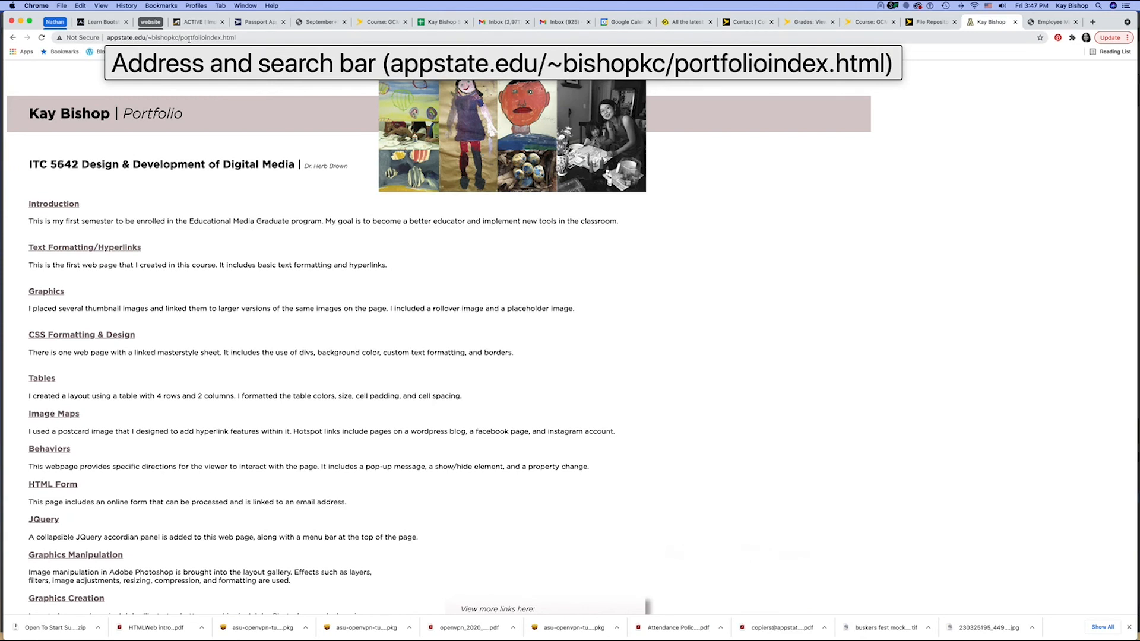
{"action": "left_click", "coordinate": [13, 38]}
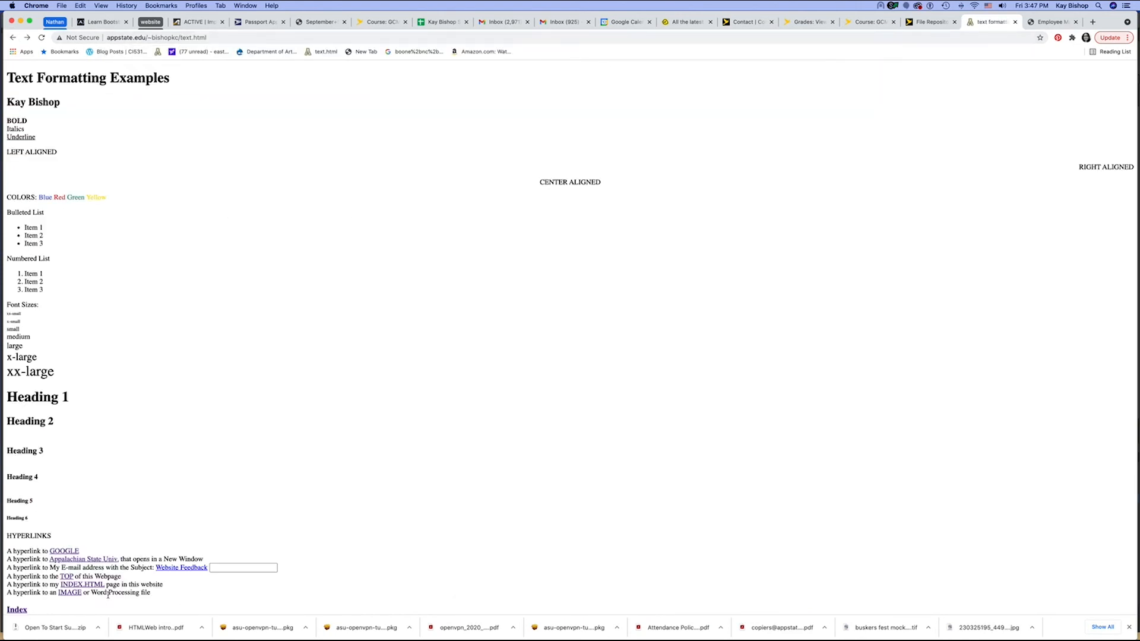
{"action": "left_click", "coordinate": [77, 585]}
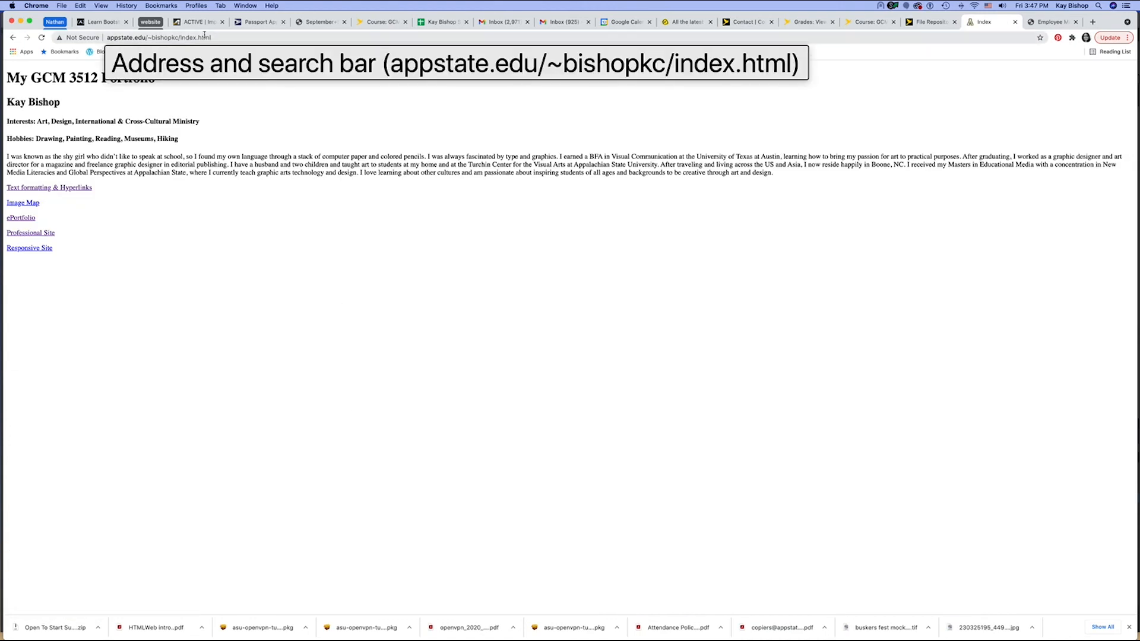
Remove index.html from the address and load the site's root address.
{"action": "left_click_drag", "start_coordinate": [214, 37], "coordinate": [179, 37]}
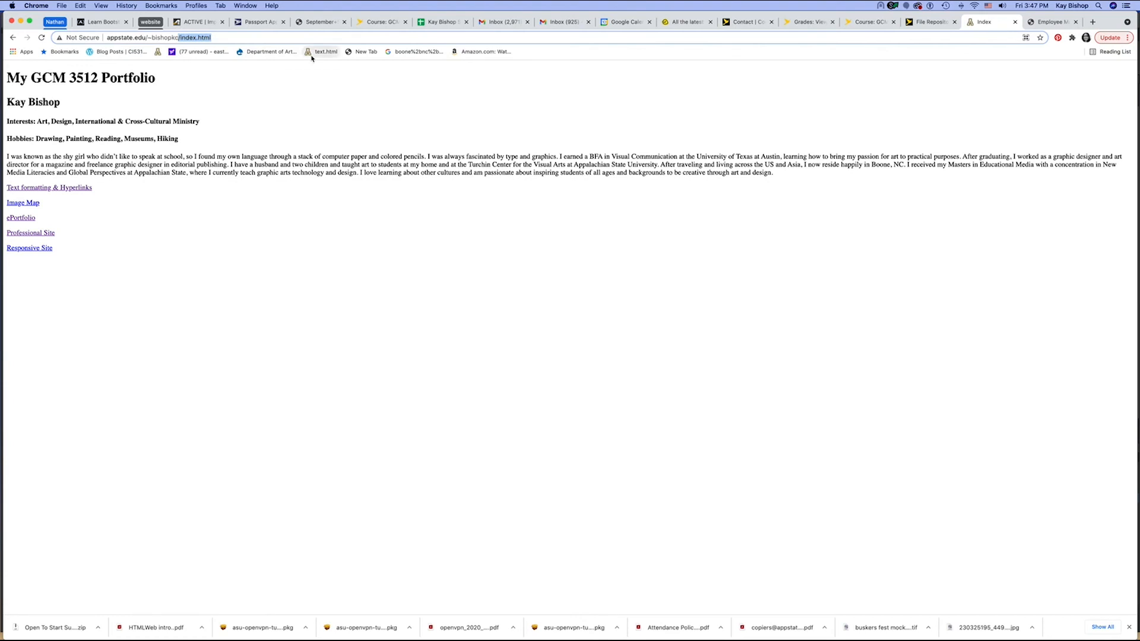
{"action": "key", "text": "BackSpace"}
{"action": "key", "text": "Return"}
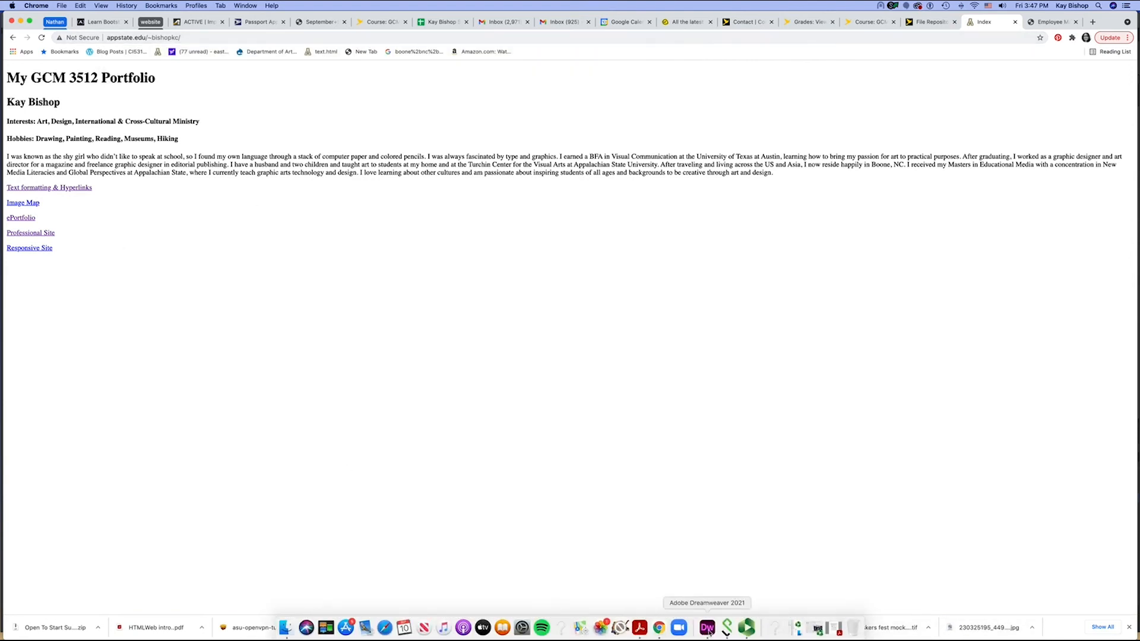
Add a 'Test text' paragraph below the Responsive Site link in index.html.
{"action": "left_click", "coordinate": [707, 628]}
{"action": "left_click", "coordinate": [425, 237]}
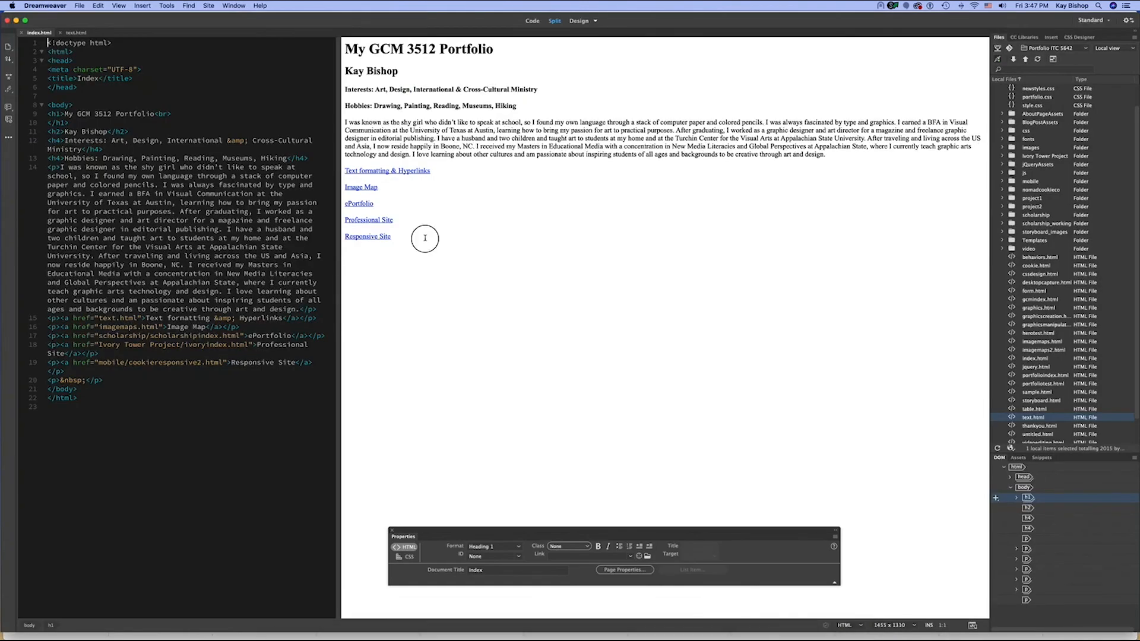
{"action": "key", "text": "Return"}
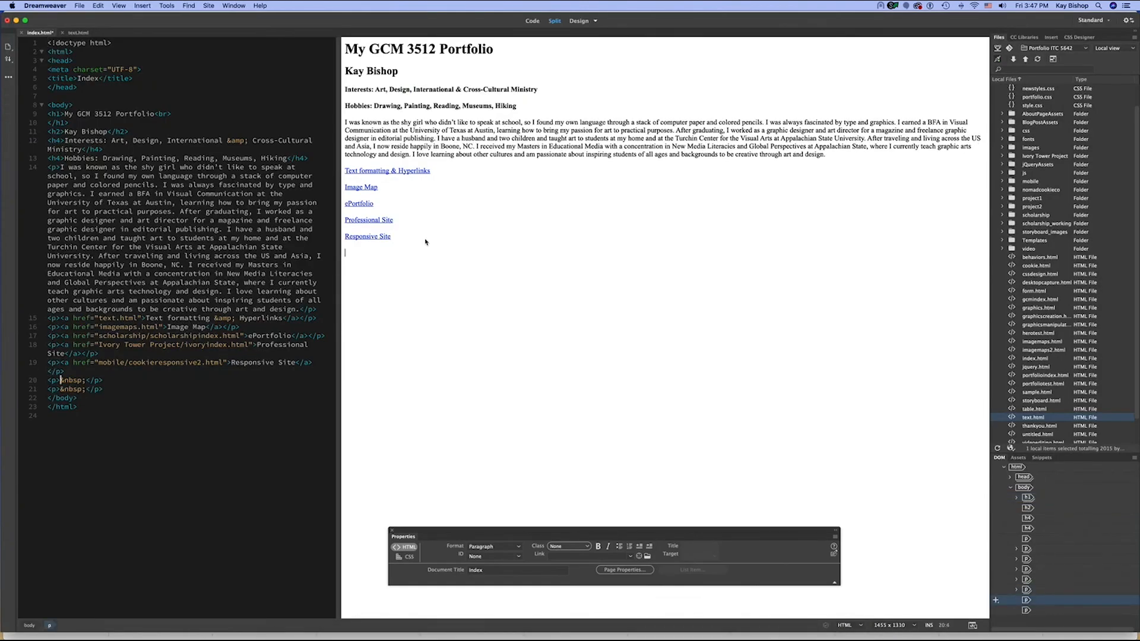
{"action": "type", "text": "Test text"}
{"action": "left_click_drag", "start_coordinate": [371, 252], "coordinate": [342, 253]}
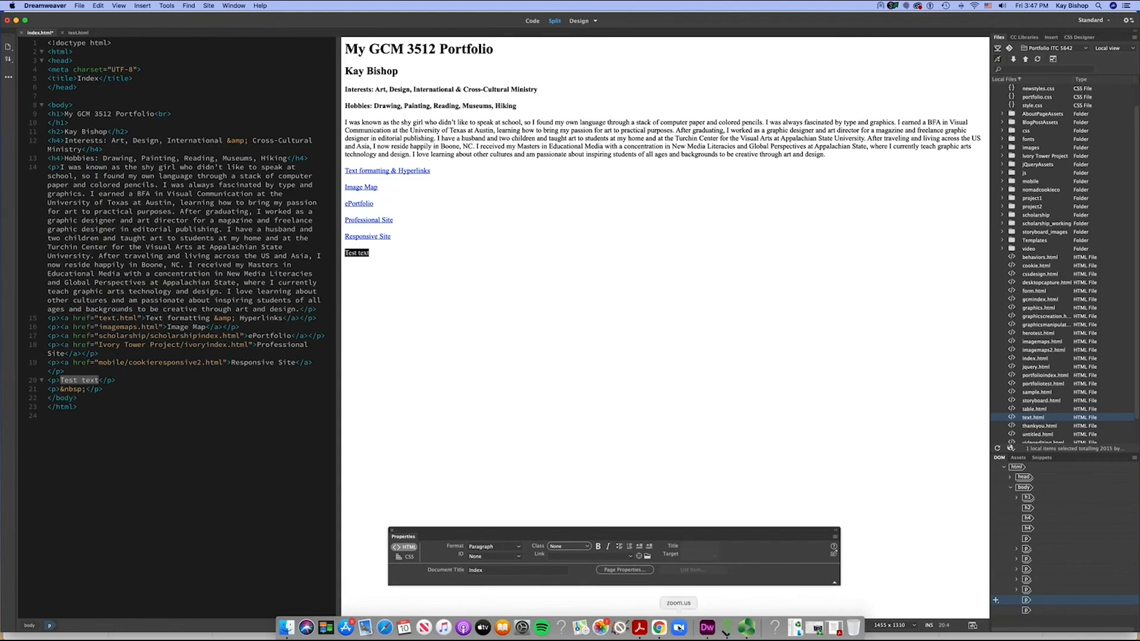
Compare against the live page in Chrome, then expand Files to show local and server files.
{"action": "left_click", "coordinate": [661, 626]}
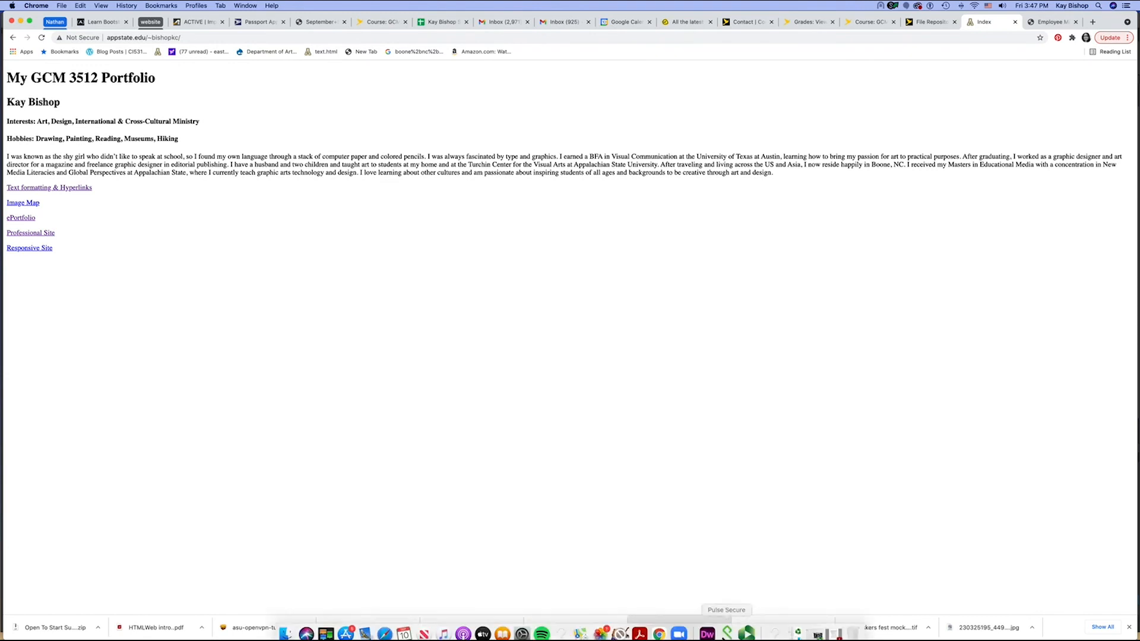
{"action": "left_click", "coordinate": [707, 627]}
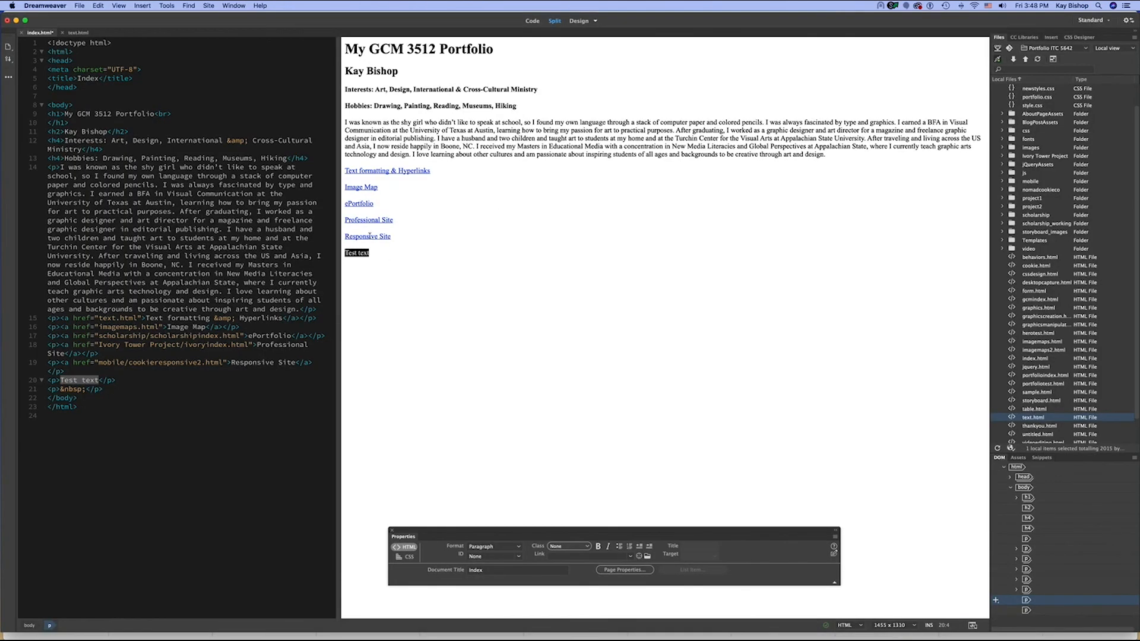
{"action": "left_click", "coordinate": [376, 253]}
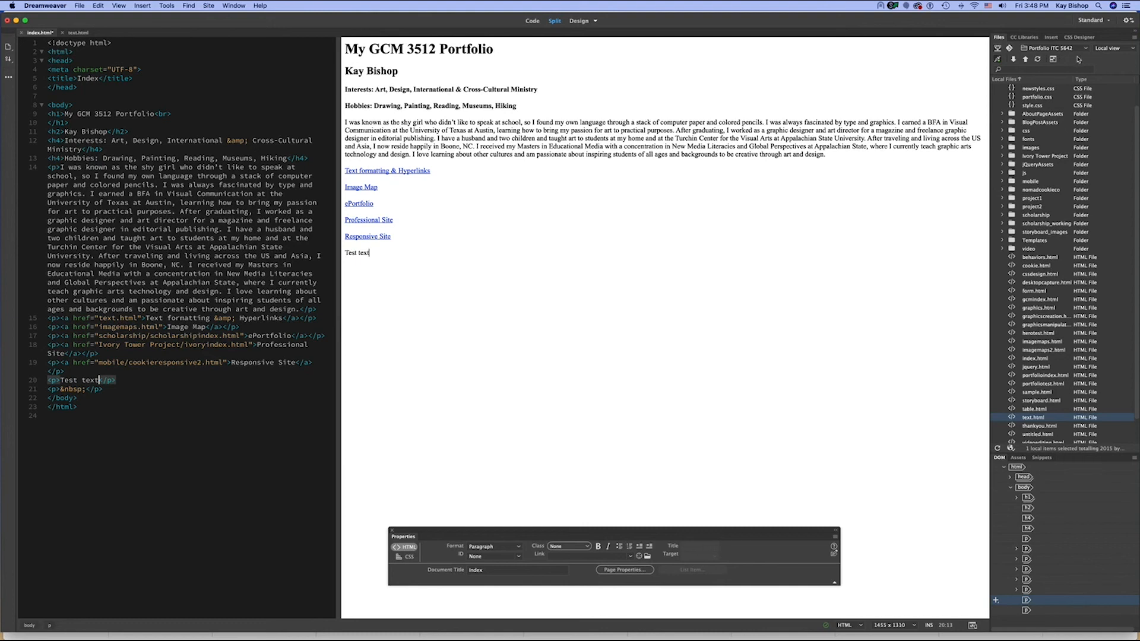
{"action": "left_click", "coordinate": [1053, 59]}
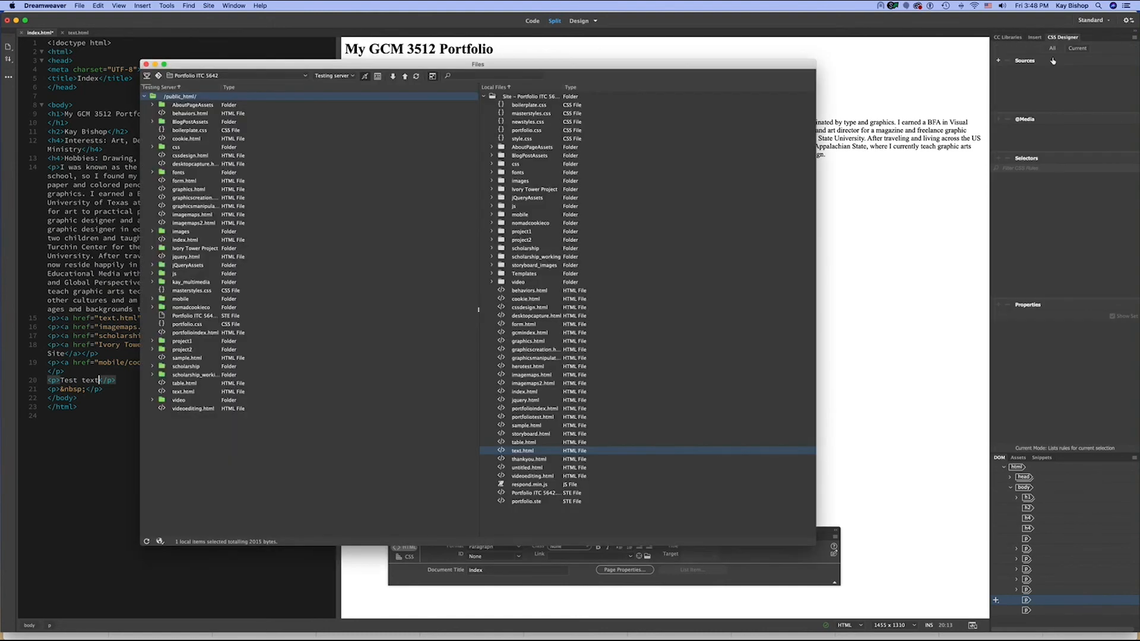
Collapse Files and open the Portfolio ITC 5642 site's server settings from Manage Sites.
{"action": "left_click", "coordinate": [429, 77]}
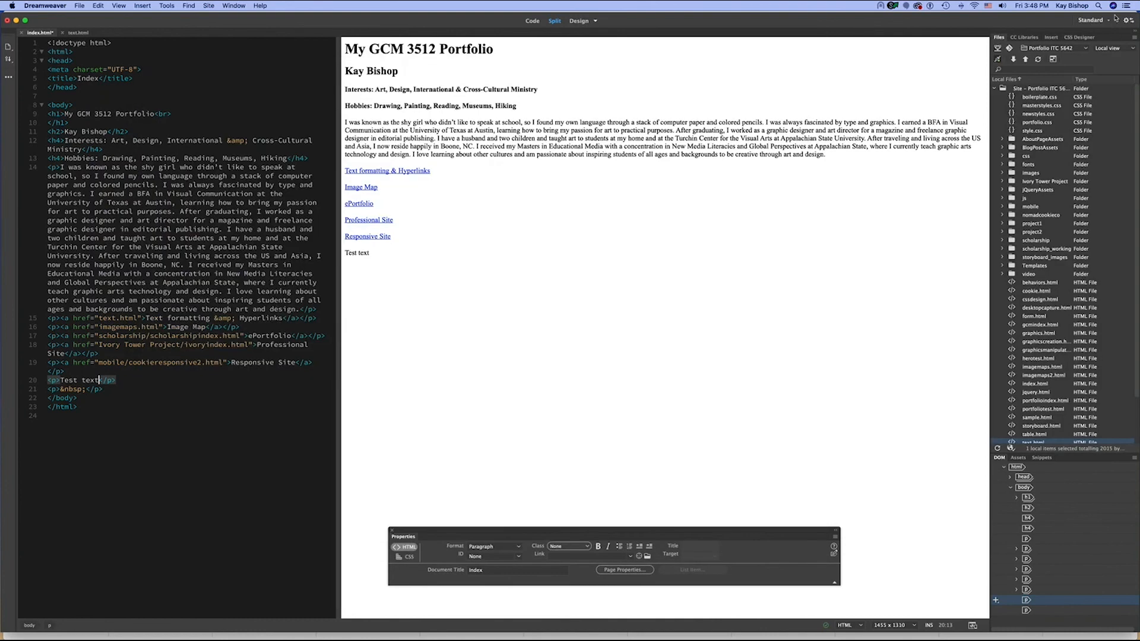
{"action": "left_click", "coordinate": [1071, 48]}
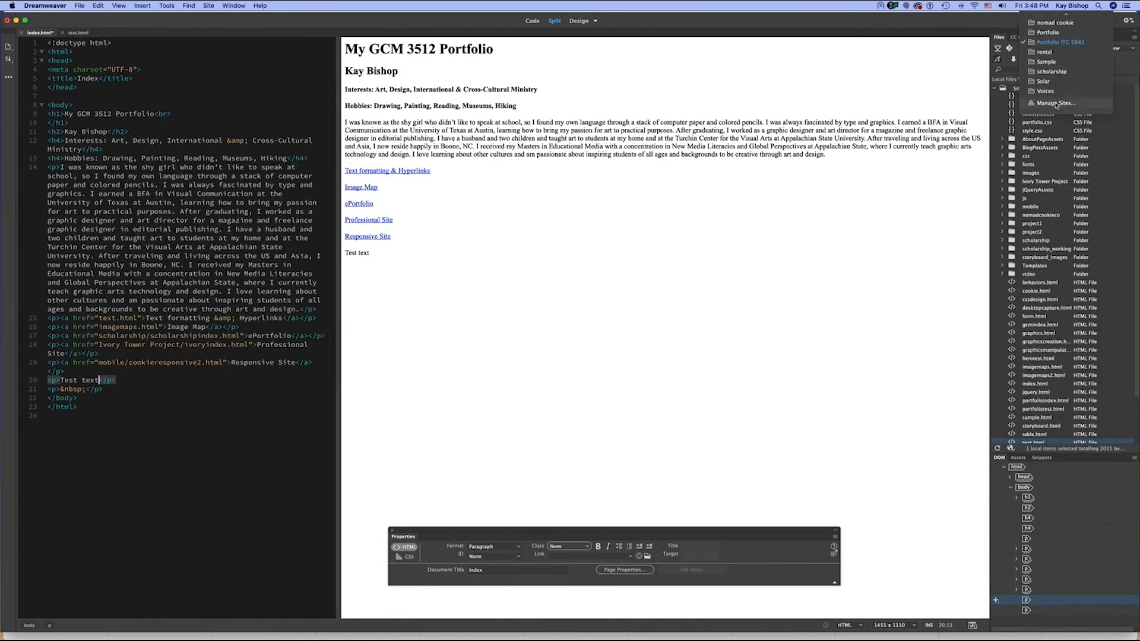
{"action": "left_click", "coordinate": [1065, 104]}
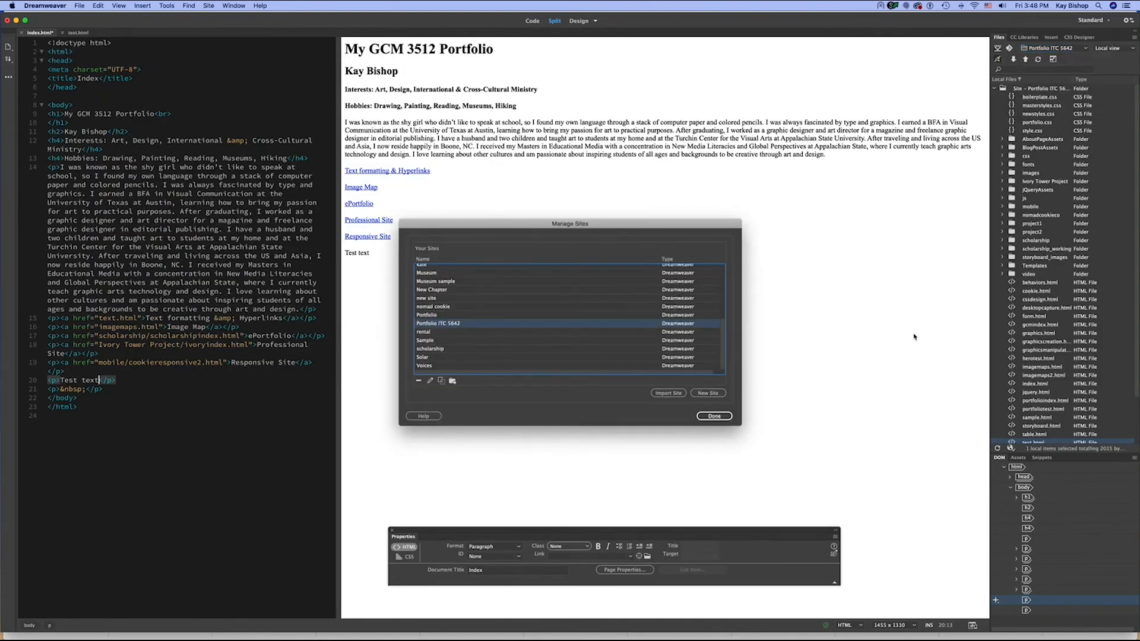
{"action": "left_click", "coordinate": [430, 380]}
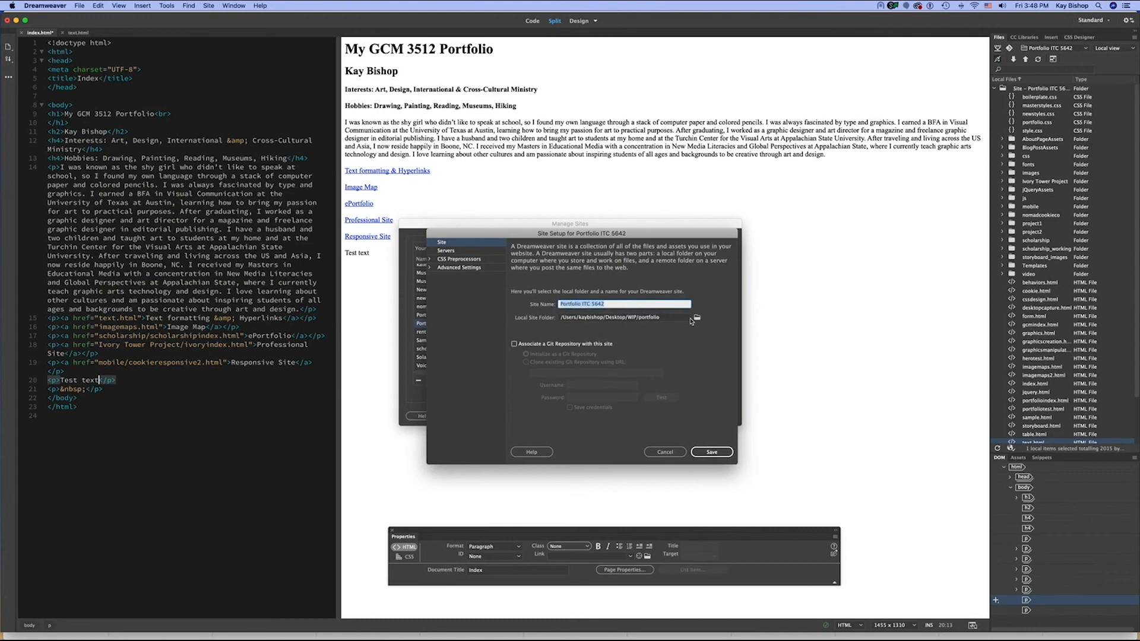
{"action": "left_click", "coordinate": [478, 253]}
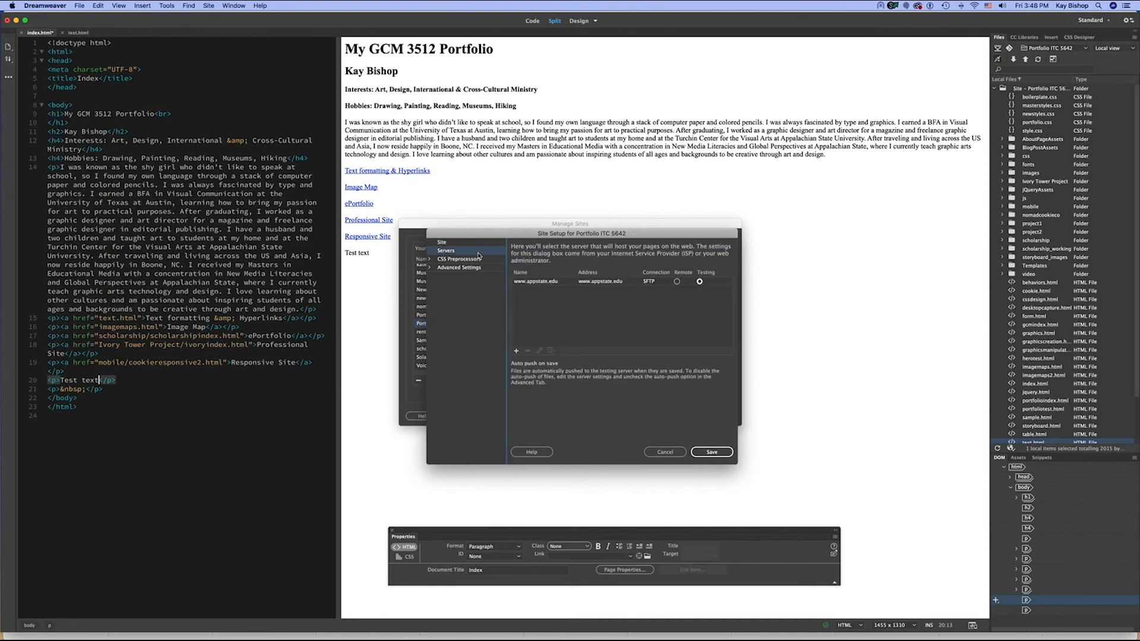
{"action": "double_click", "coordinate": [529, 283]}
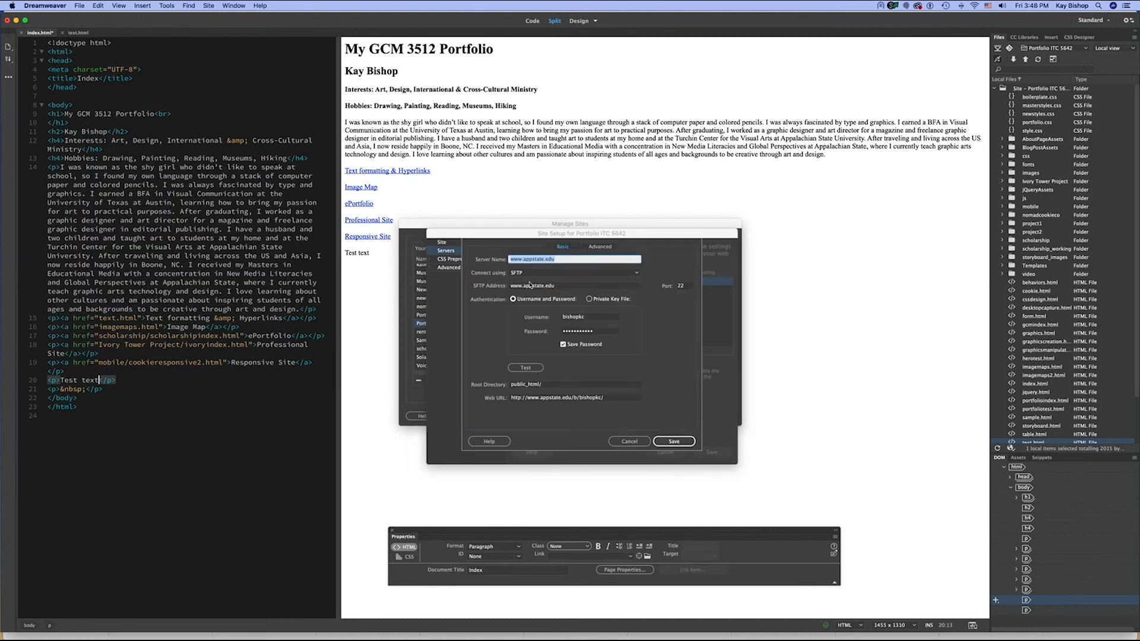
{"action": "left_click", "coordinate": [518, 369]}
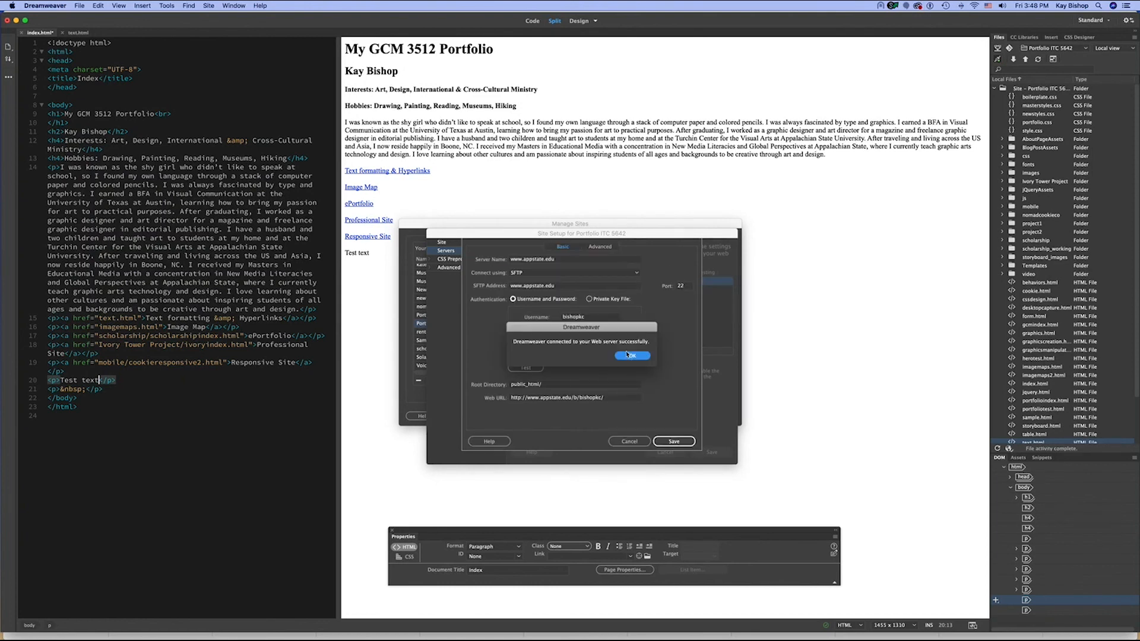
{"action": "left_click", "coordinate": [631, 358]}
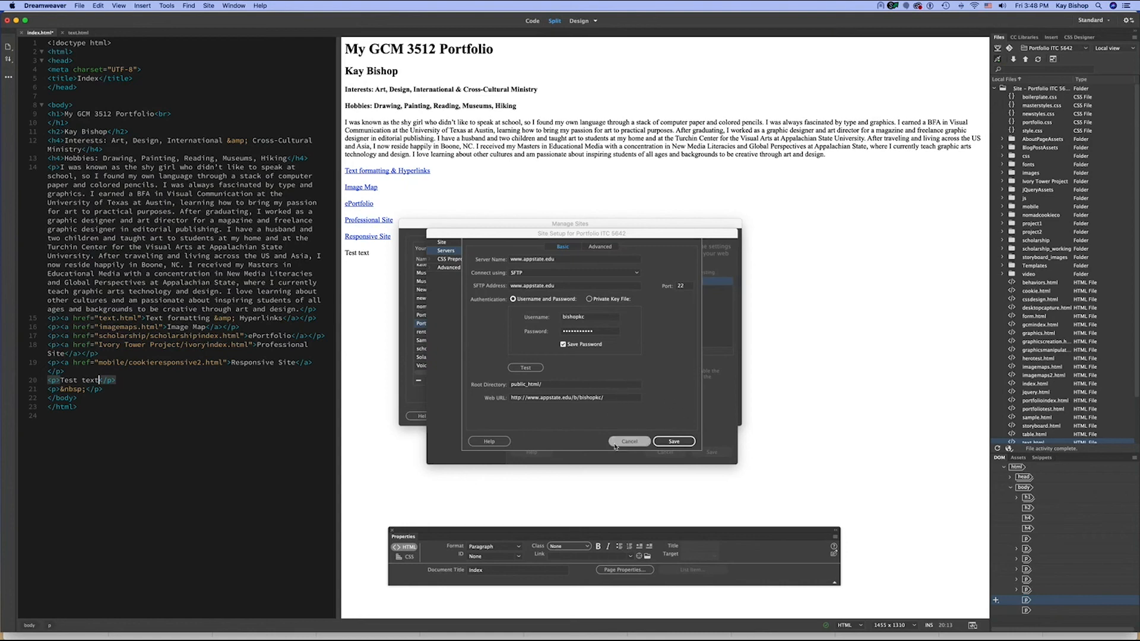
{"action": "left_click", "coordinate": [665, 441]}
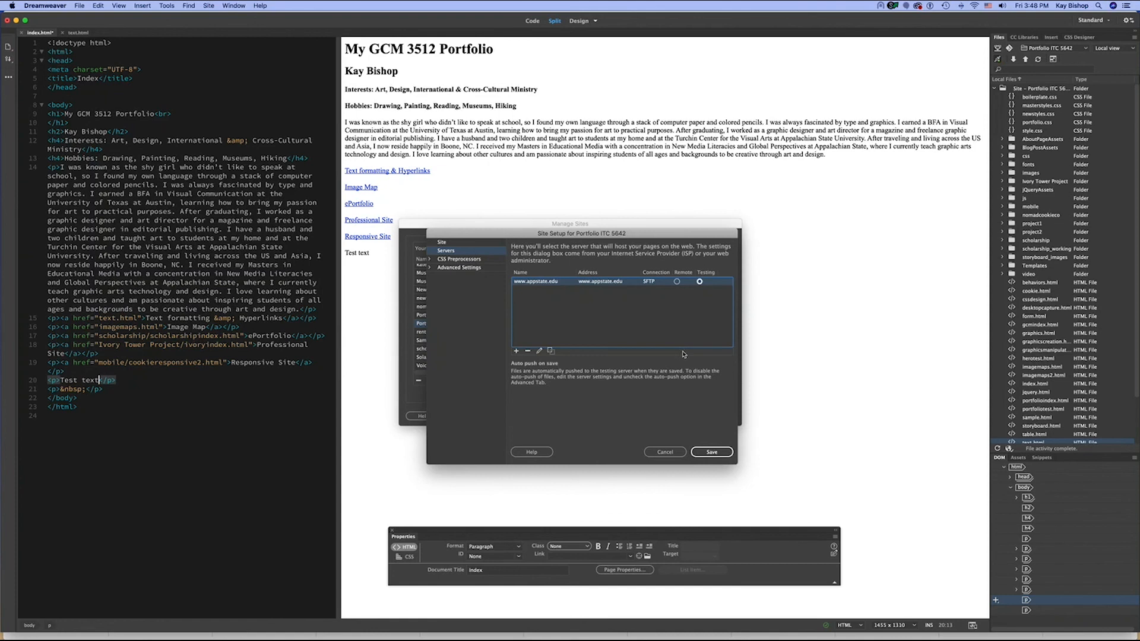
{"action": "left_click", "coordinate": [665, 452]}
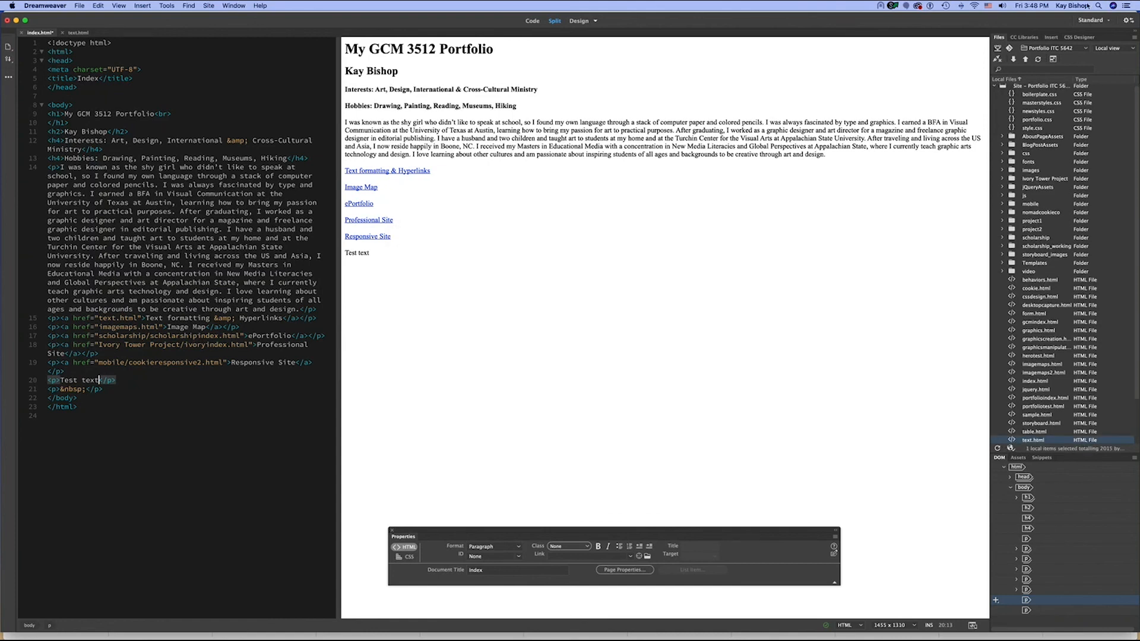
Put index.html to the appstate server, saving first and skipping dependent files, then switch to Chrome.
{"action": "left_click", "coordinate": [1052, 60]}
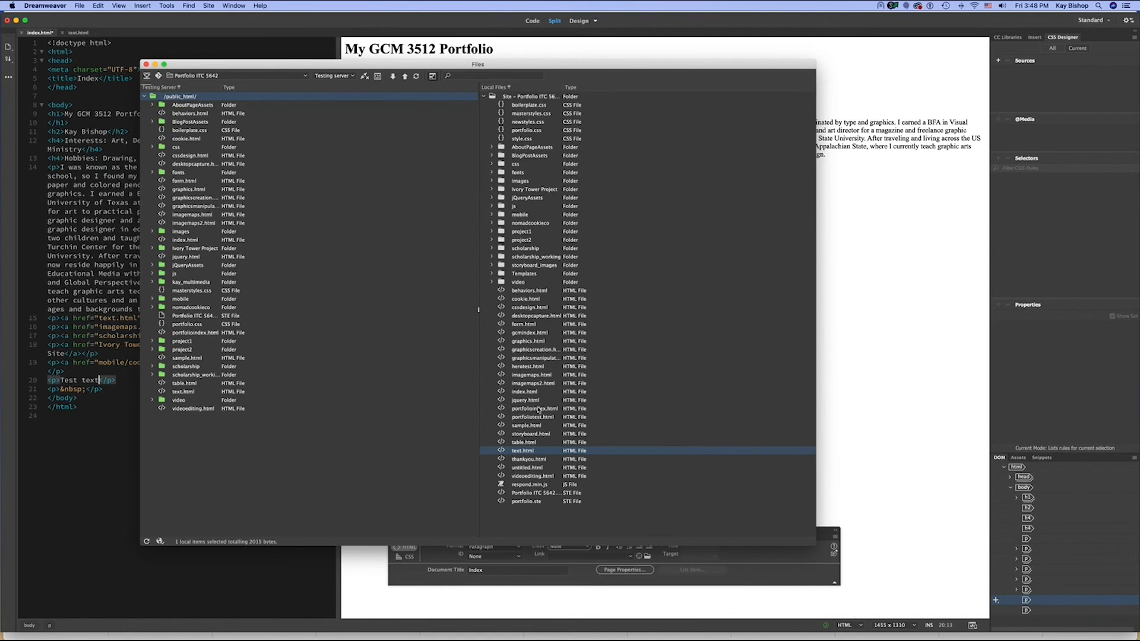
{"action": "left_click", "coordinate": [526, 393]}
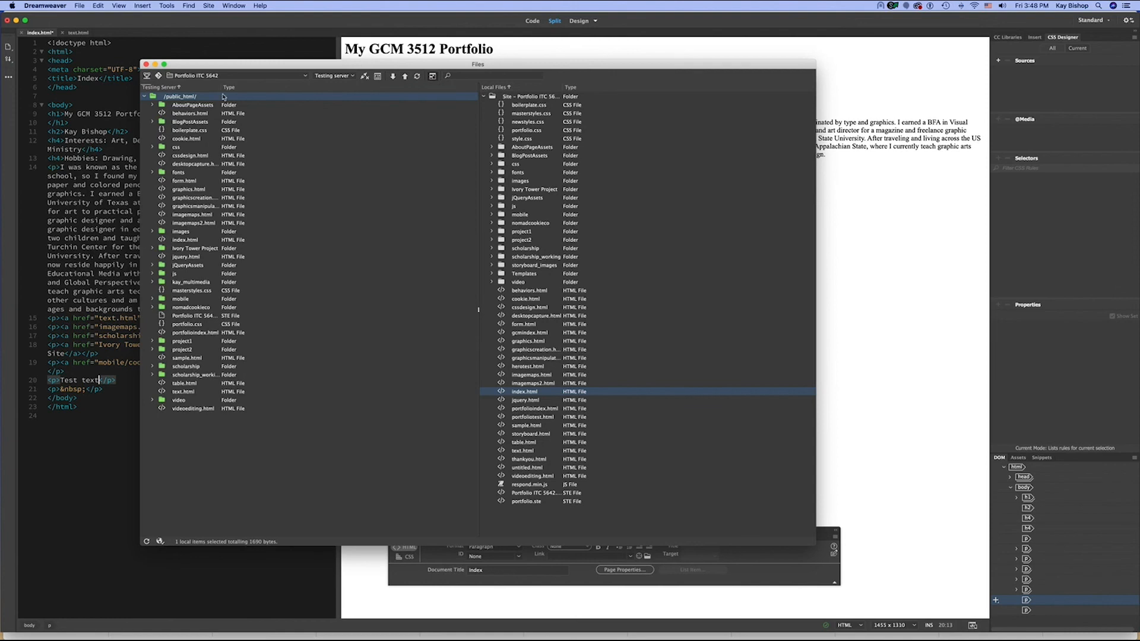
{"action": "left_click", "coordinate": [405, 76]}
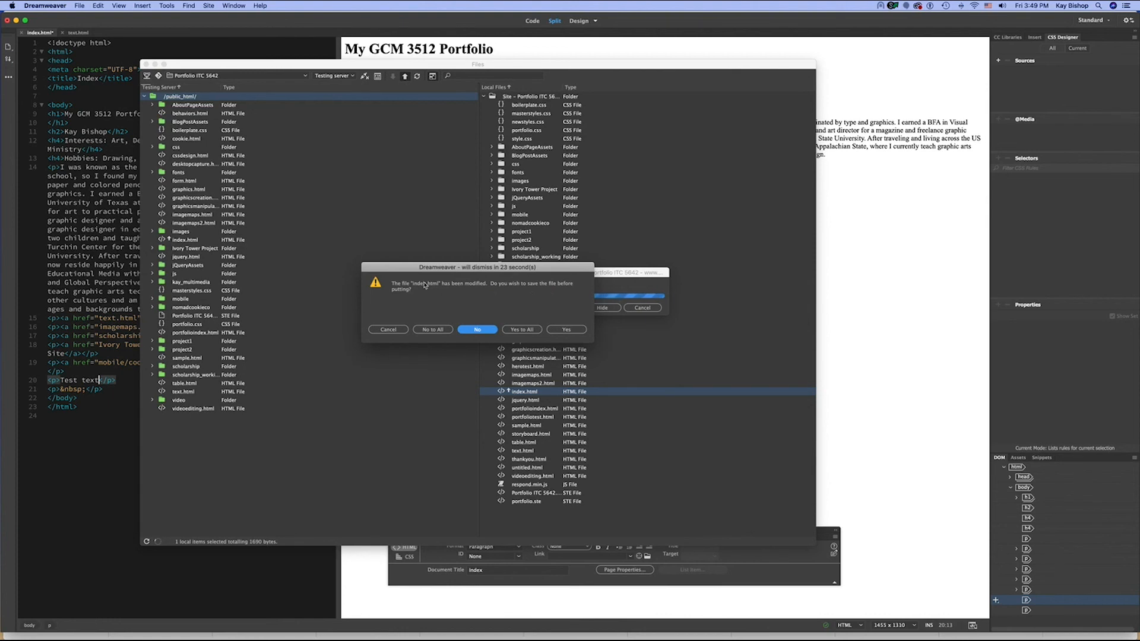
{"action": "left_click", "coordinate": [521, 330]}
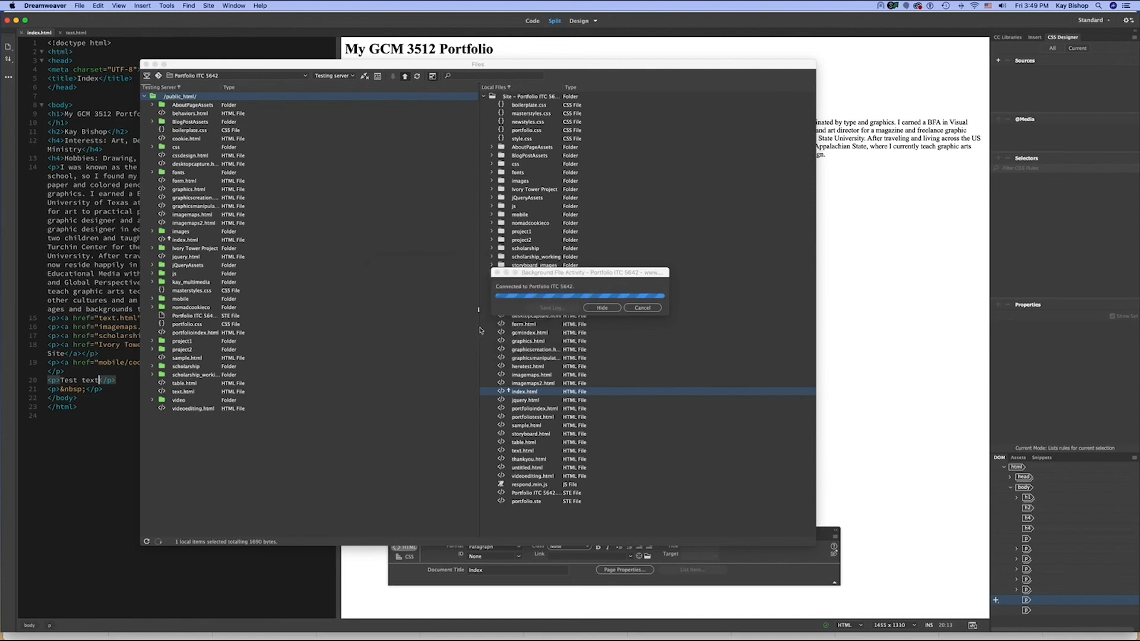
{"action": "left_click", "coordinate": [479, 328]}
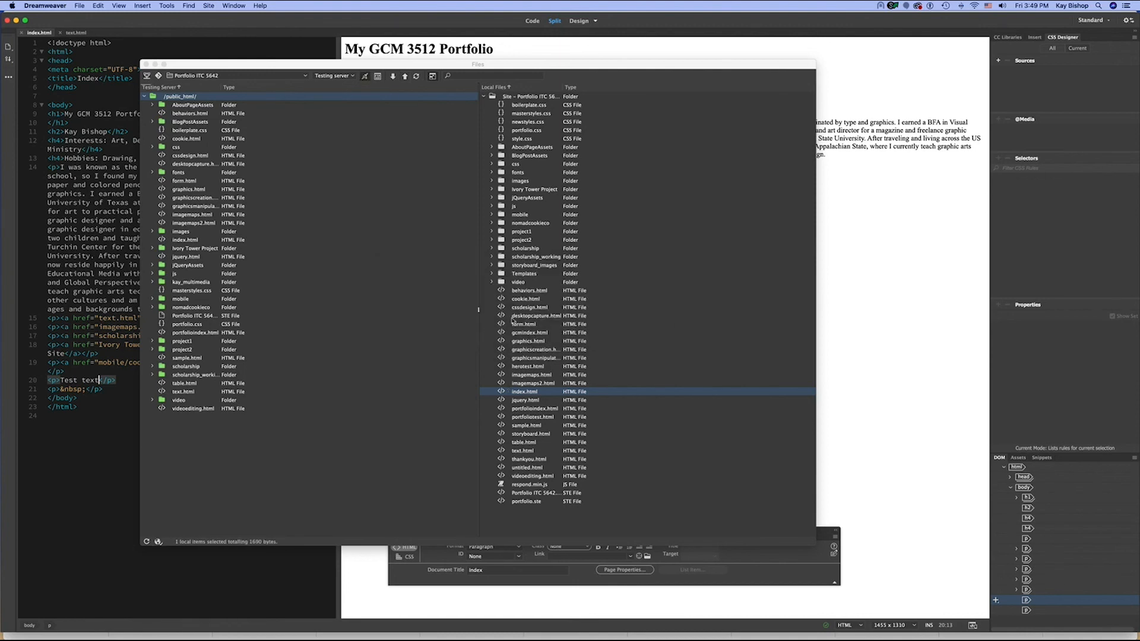
{"action": "mouse_move", "coordinate": [692, 635]}
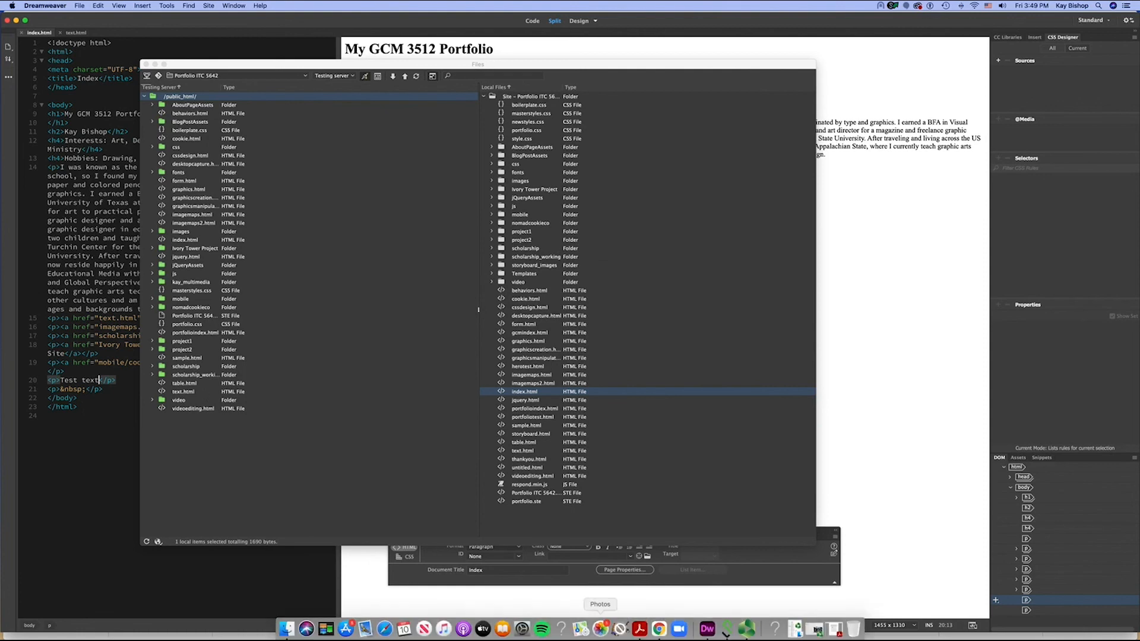
{"action": "left_click", "coordinate": [659, 627]}
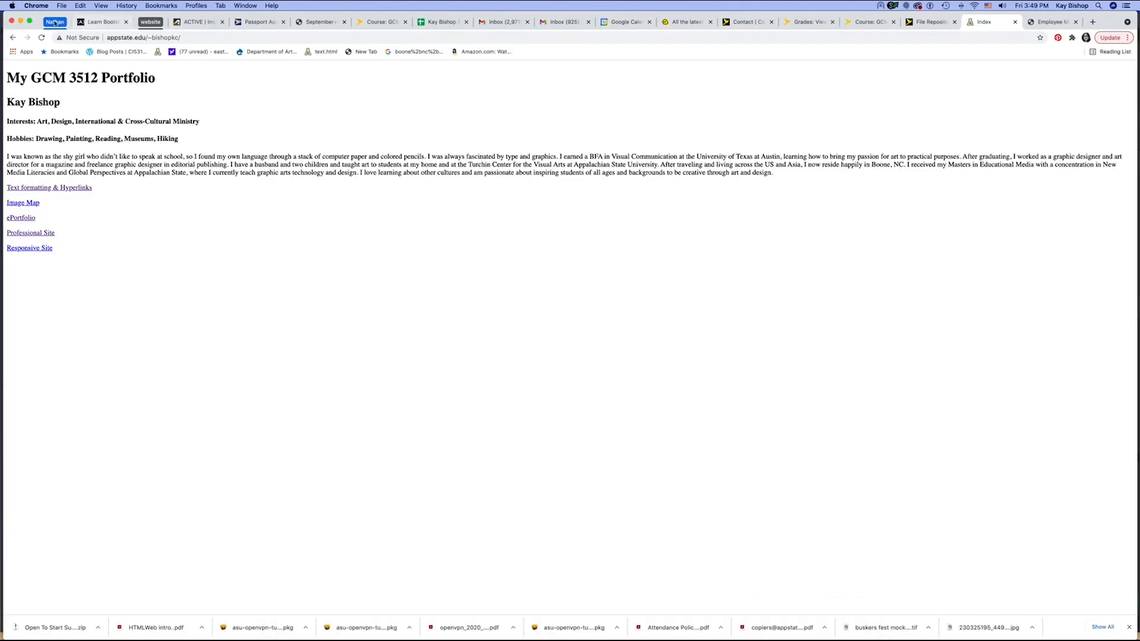
Reload the live portfolio page and highlight the new Test text line.
{"action": "left_click", "coordinate": [39, 39]}
{"action": "left_click_drag", "start_coordinate": [35, 266], "coordinate": [7, 267]}
{"action": "left_click", "coordinate": [152, 284]}
Check the Pulse Secure VPN status menu, then bring Dreamweaver back to the front.
{"action": "mouse_move", "coordinate": [727, 634]}
{"action": "left_click", "coordinate": [892, 6]}
{"action": "left_click", "coordinate": [892, 6]}
{"action": "mouse_move", "coordinate": [684, 636]}
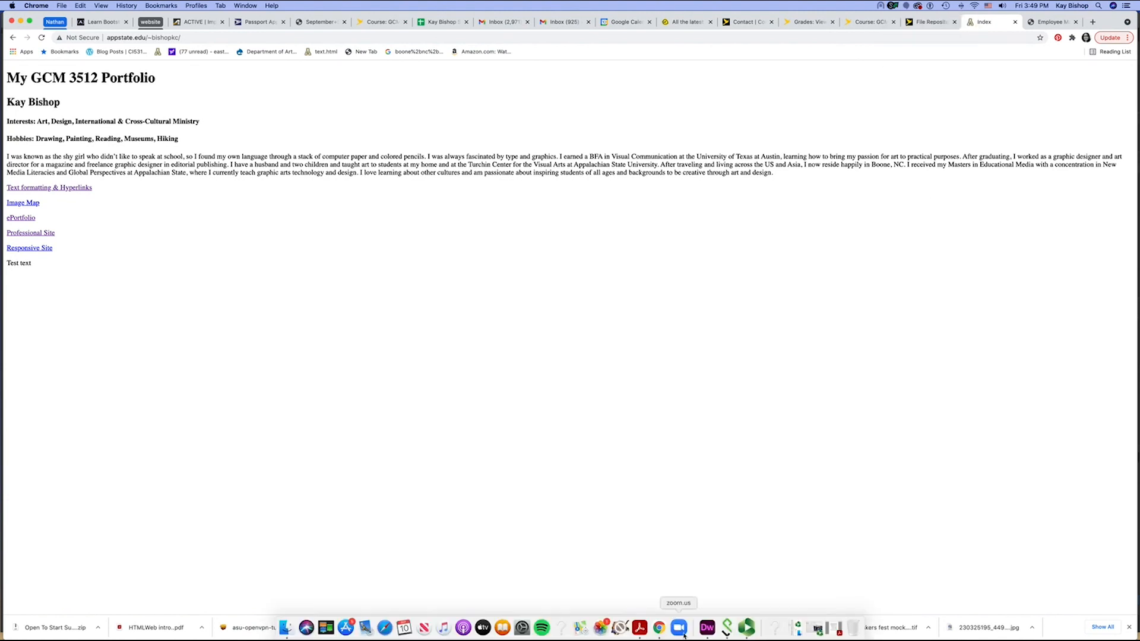
{"action": "left_click", "coordinate": [707, 627]}
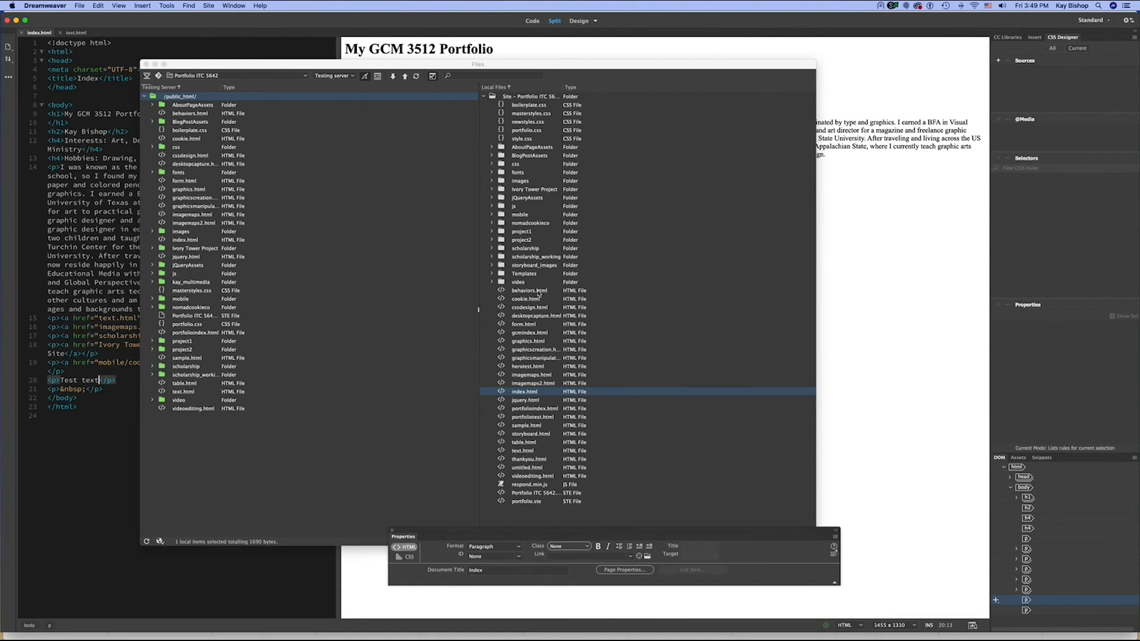
Dock the Files window and browse the root, Ivory Tower Project, nomadcookieco and scholarship folders.
{"action": "left_click", "coordinate": [554, 352]}
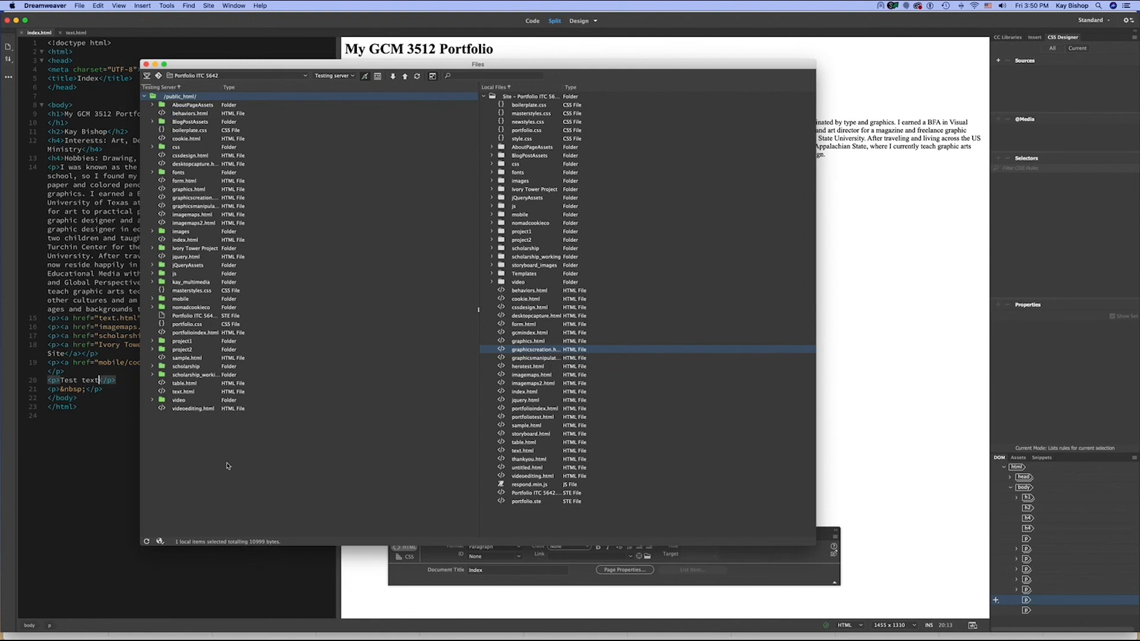
{"action": "left_click", "coordinate": [431, 76]}
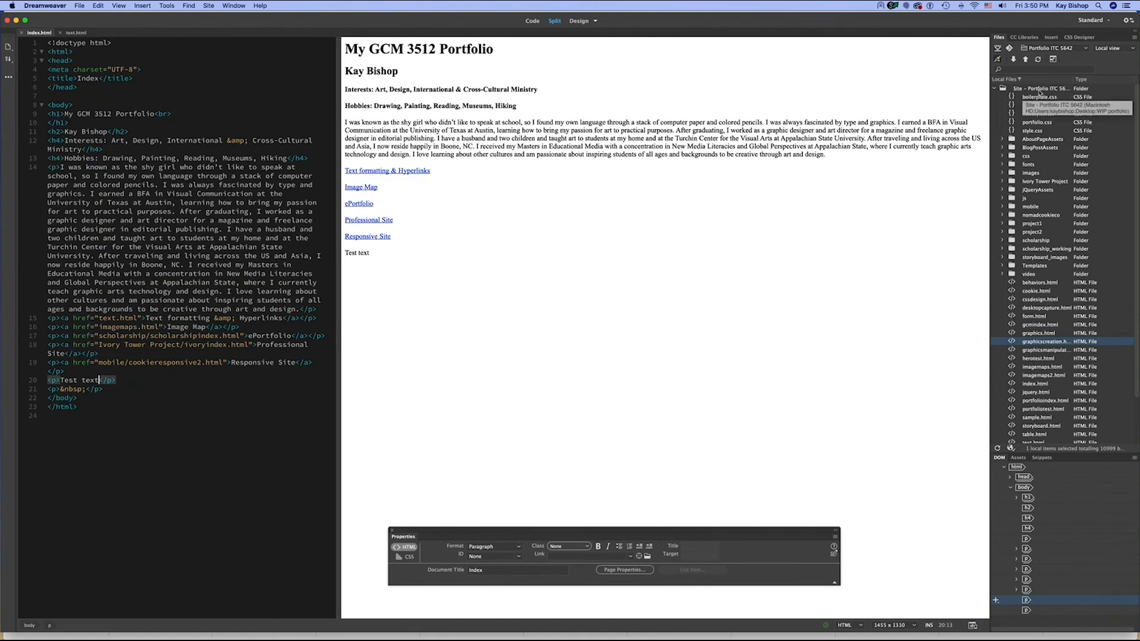
{"action": "left_click", "coordinate": [1040, 90]}
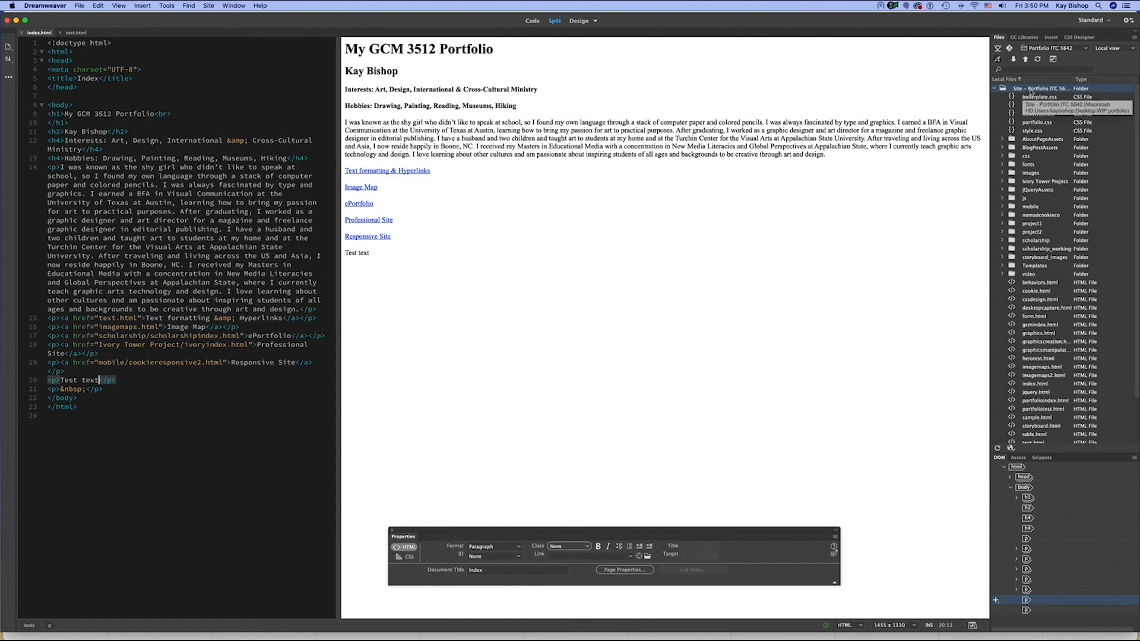
{"action": "left_click", "coordinate": [1056, 183]}
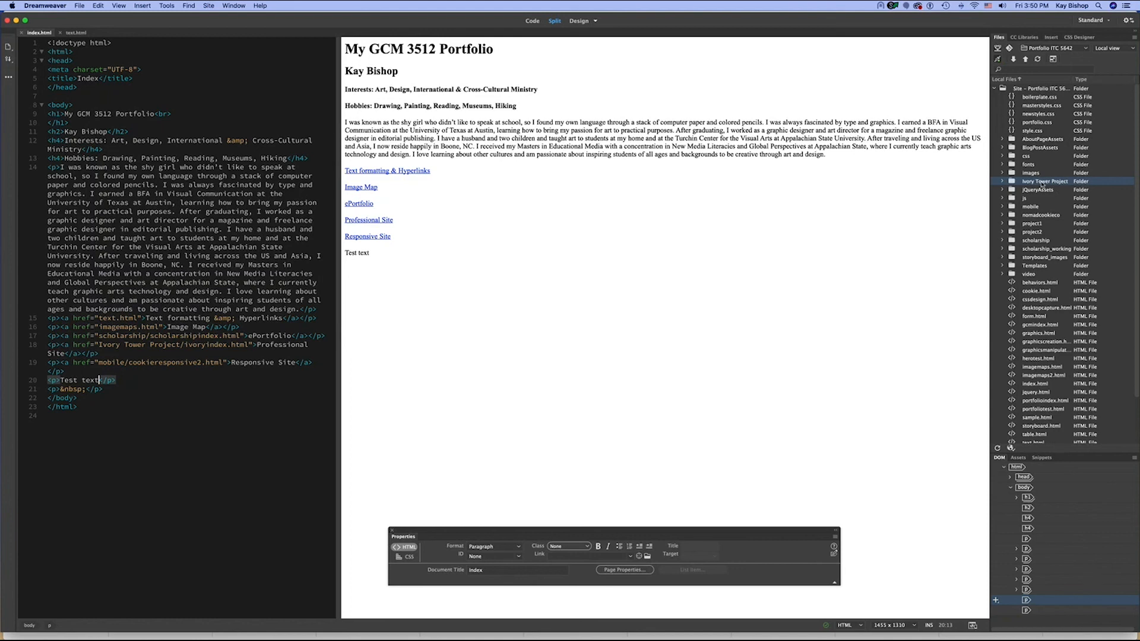
{"action": "left_click", "coordinate": [1039, 217]}
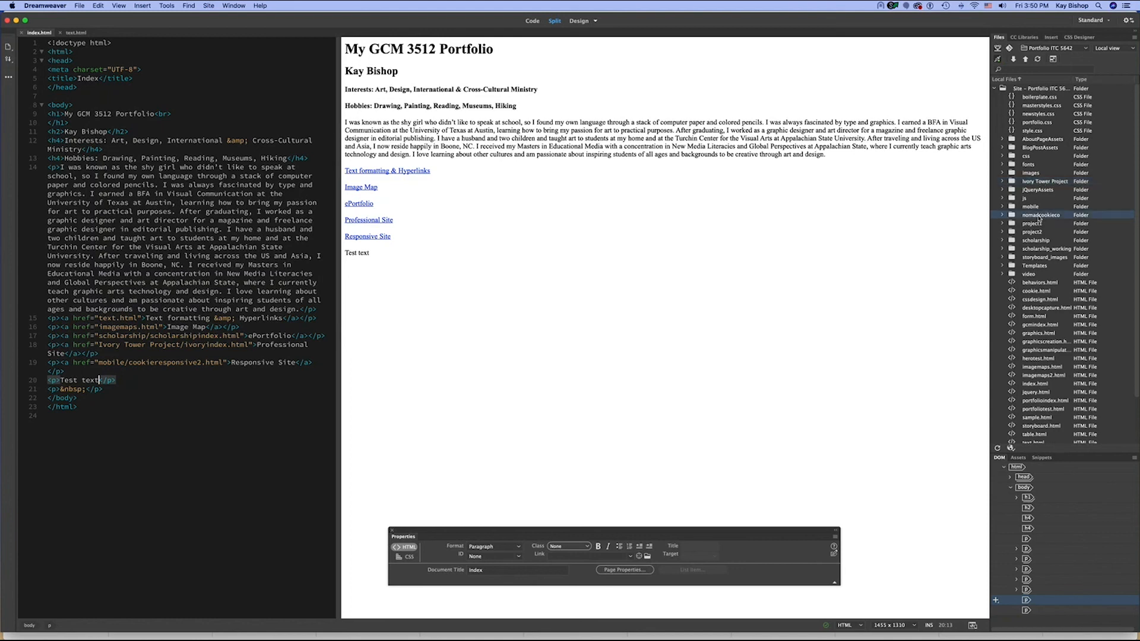
{"action": "left_click", "coordinate": [1049, 242]}
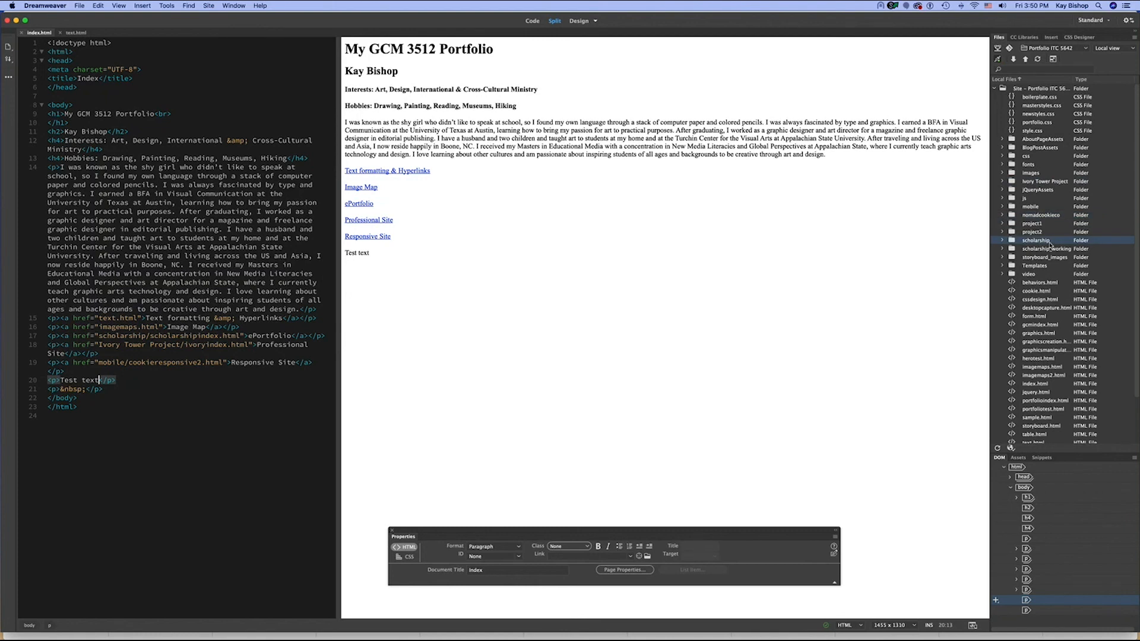
In Chrome, follow the live portfolio's ePortfolio link.
{"action": "mouse_move", "coordinate": [814, 637]}
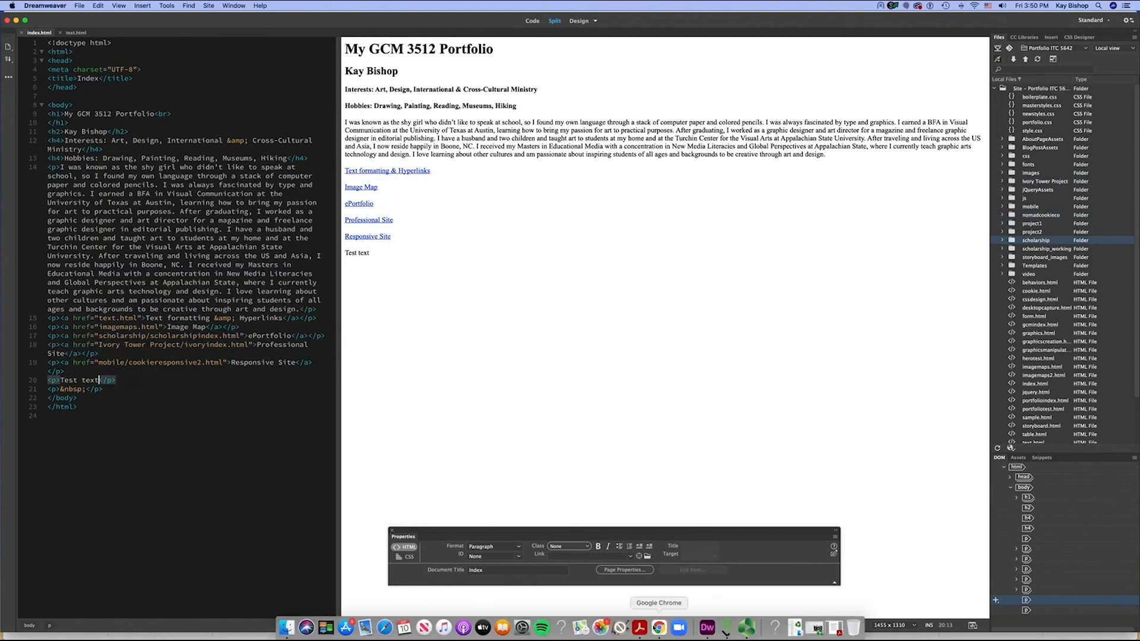
{"action": "left_click", "coordinate": [659, 630]}
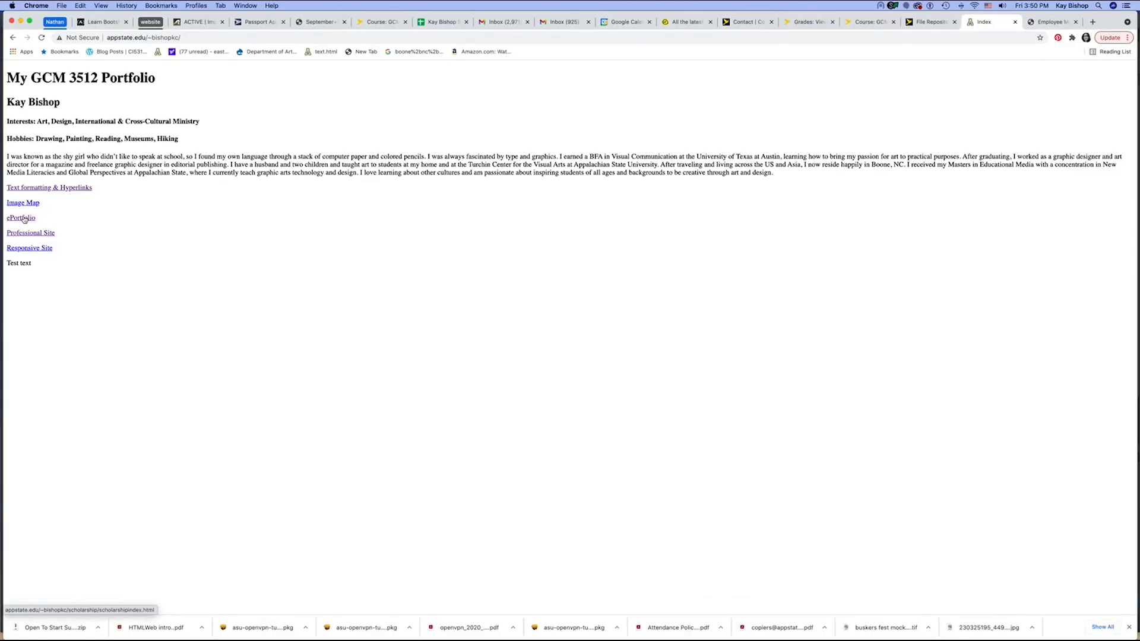
{"action": "left_click", "coordinate": [24, 219]}
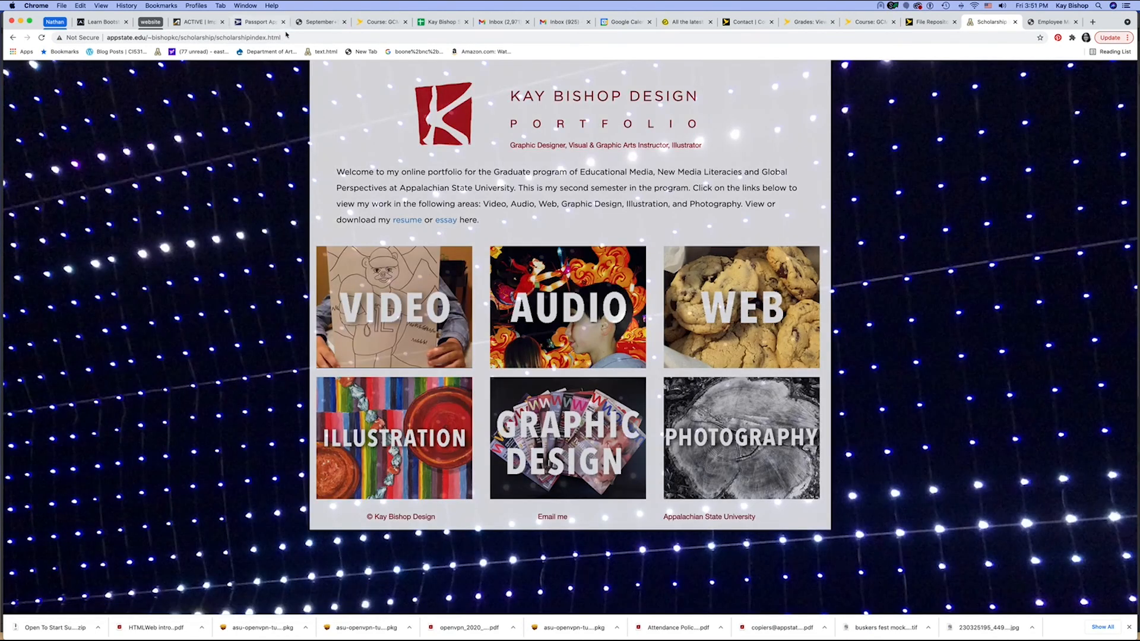
Inspect the scholarship page's appstate.edu address, then go back to the portfolio index.
{"action": "left_click", "coordinate": [291, 38]}
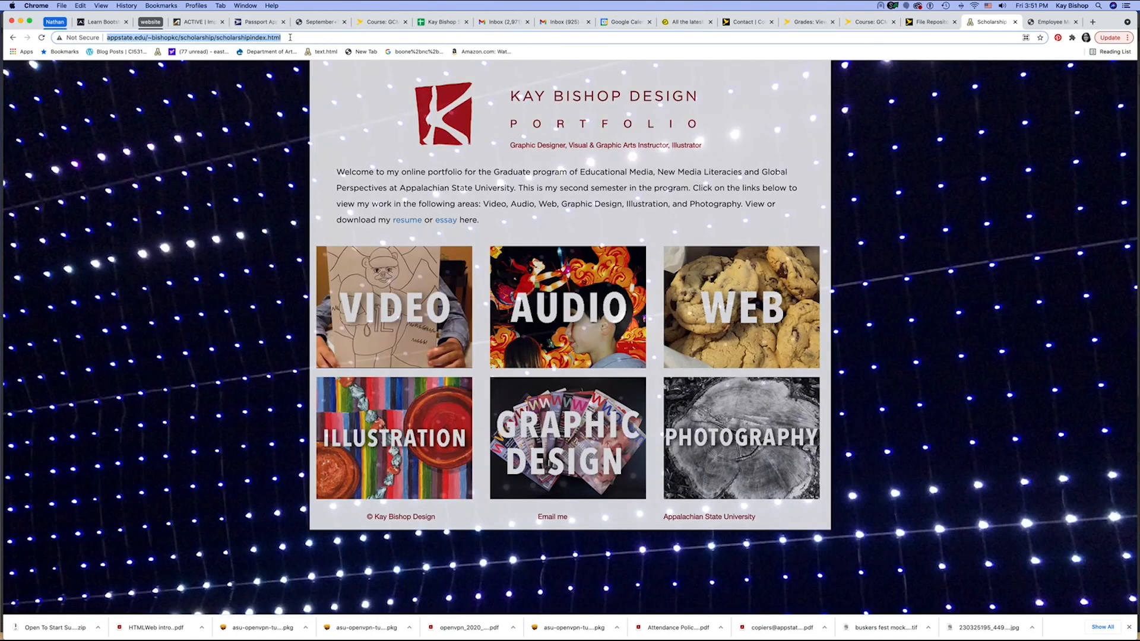
{"action": "left_click", "coordinate": [290, 37]}
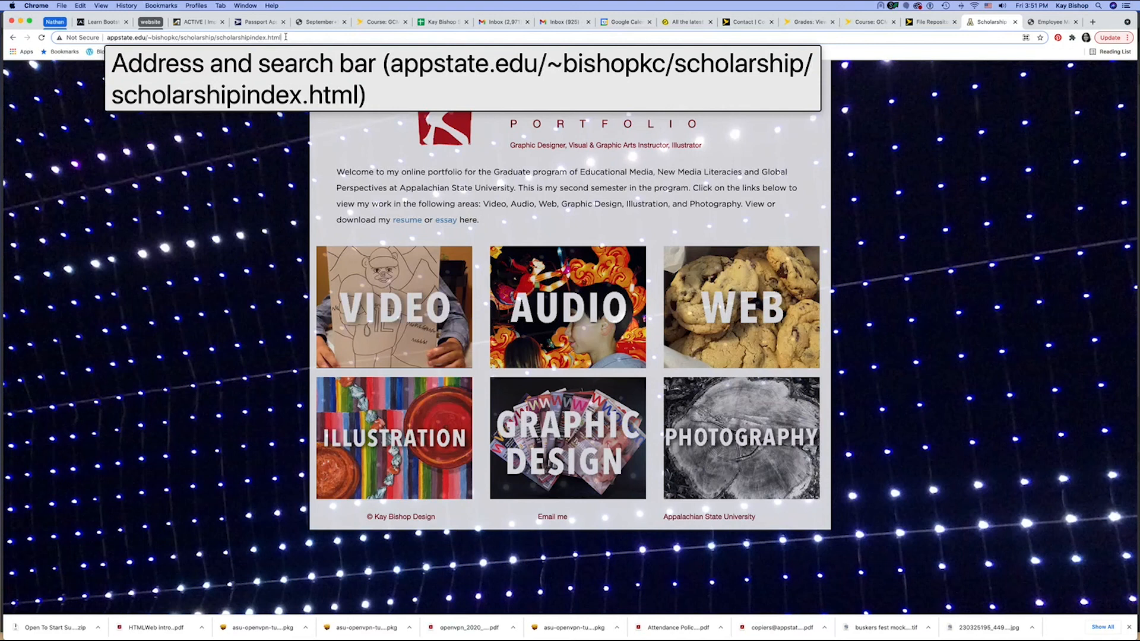
{"action": "left_click_drag", "start_coordinate": [148, 37], "coordinate": [102, 37]}
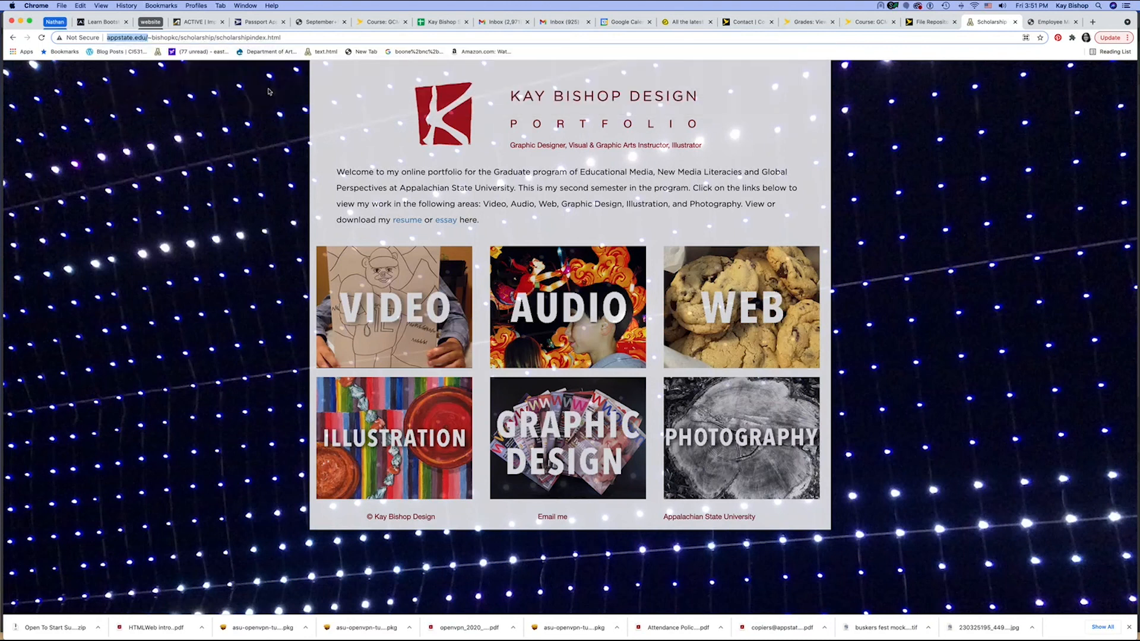
{"action": "mouse_move", "coordinate": [410, 288]}
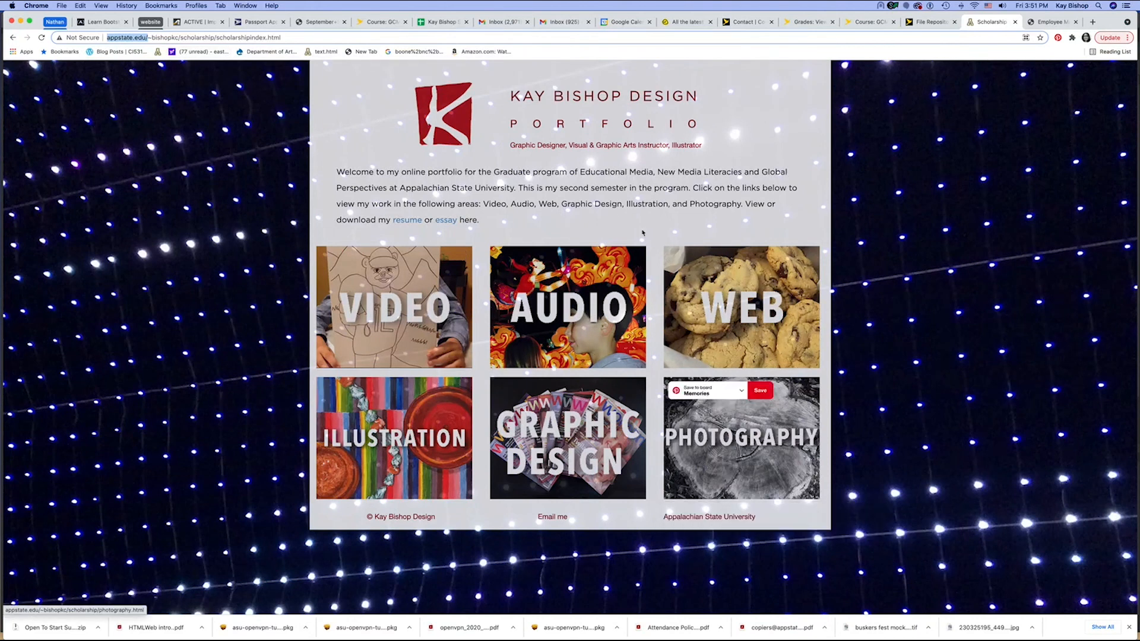
{"action": "left_click", "coordinate": [12, 37]}
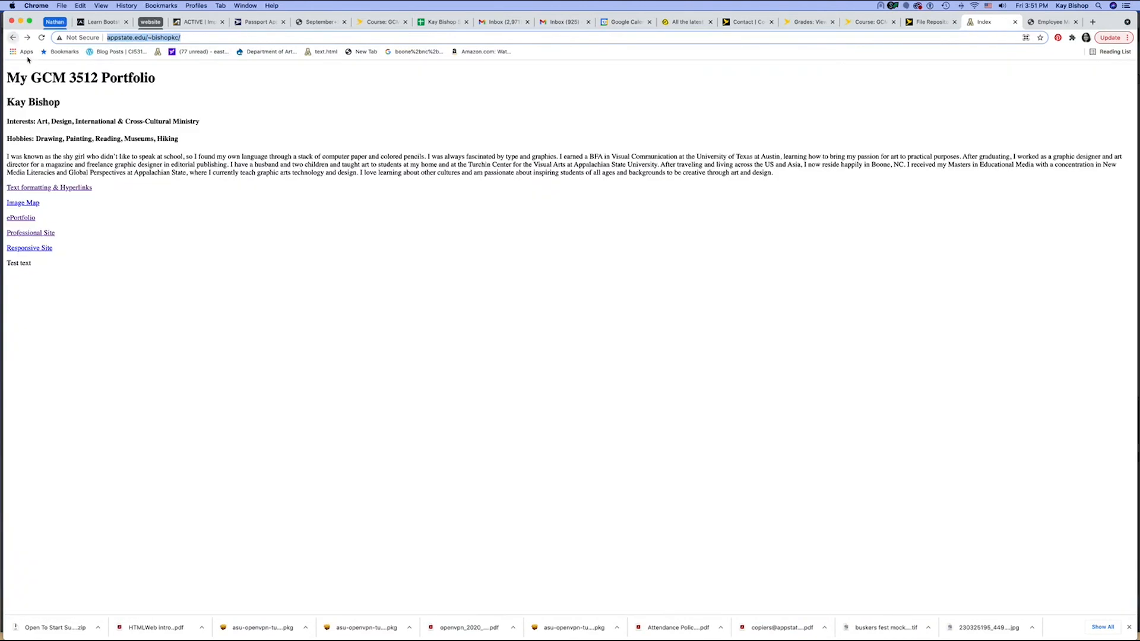
{"action": "left_click", "coordinate": [43, 236]}
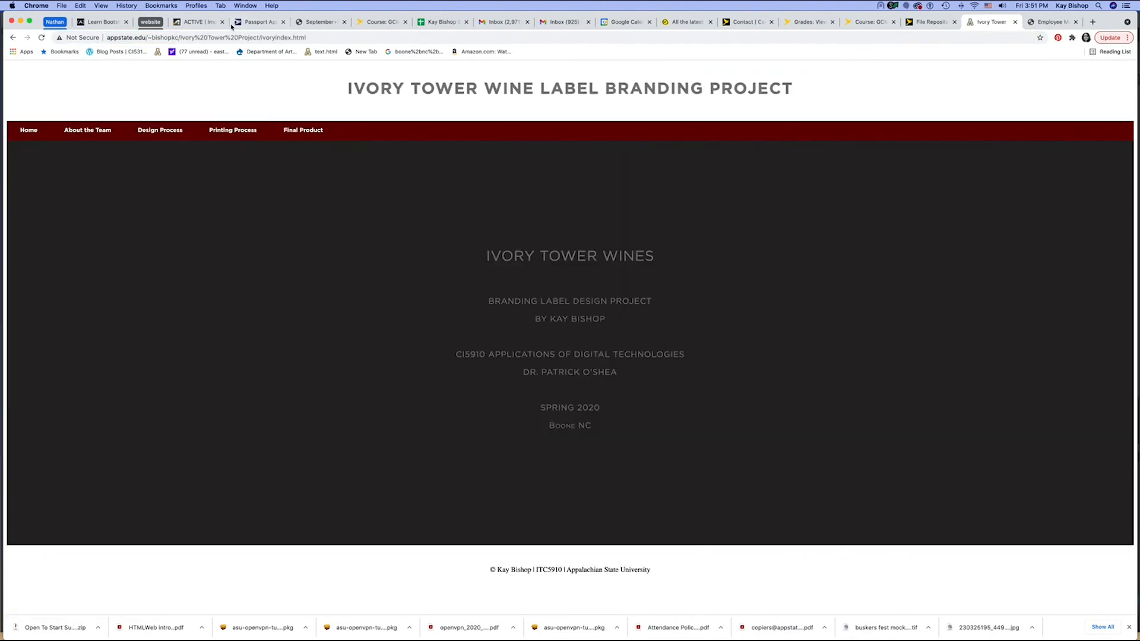
{"action": "left_click", "coordinate": [321, 38]}
{"action": "left_click", "coordinate": [321, 38]}
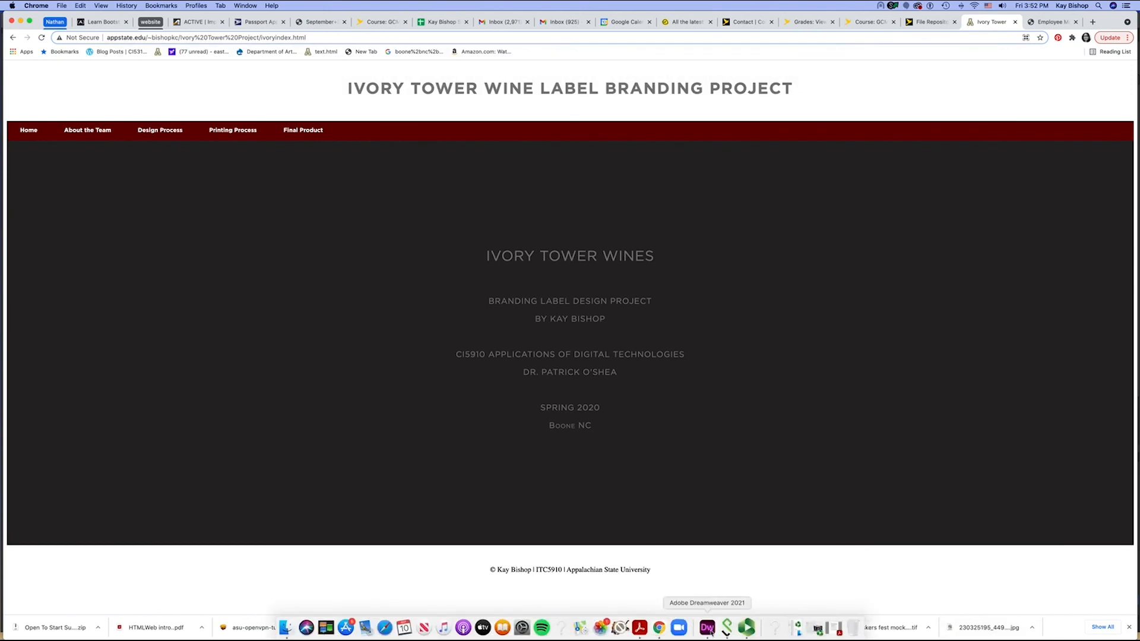
{"action": "left_click", "coordinate": [707, 628]}
{"action": "left_click", "coordinate": [1039, 182]}
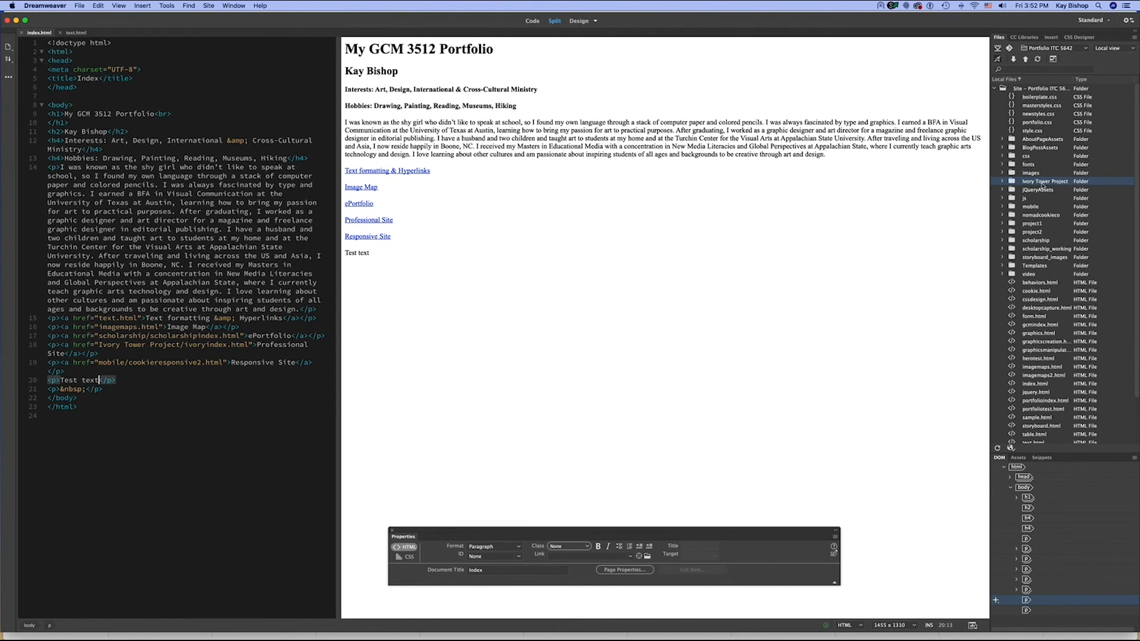
{"action": "mouse_move", "coordinate": [661, 629]}
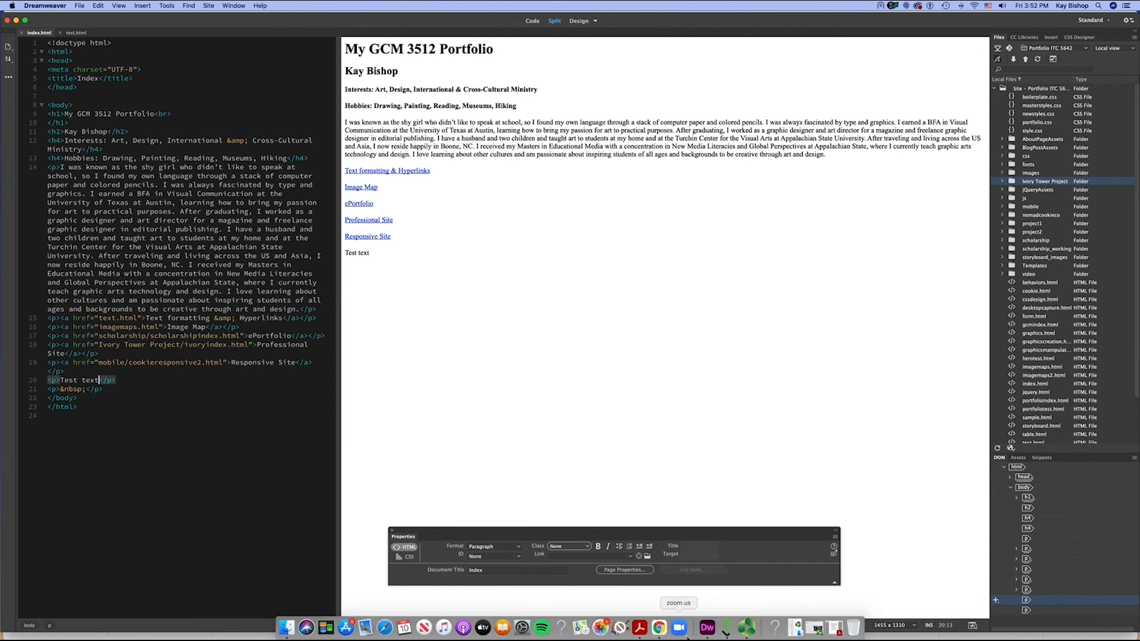
{"action": "left_click", "coordinate": [659, 628]}
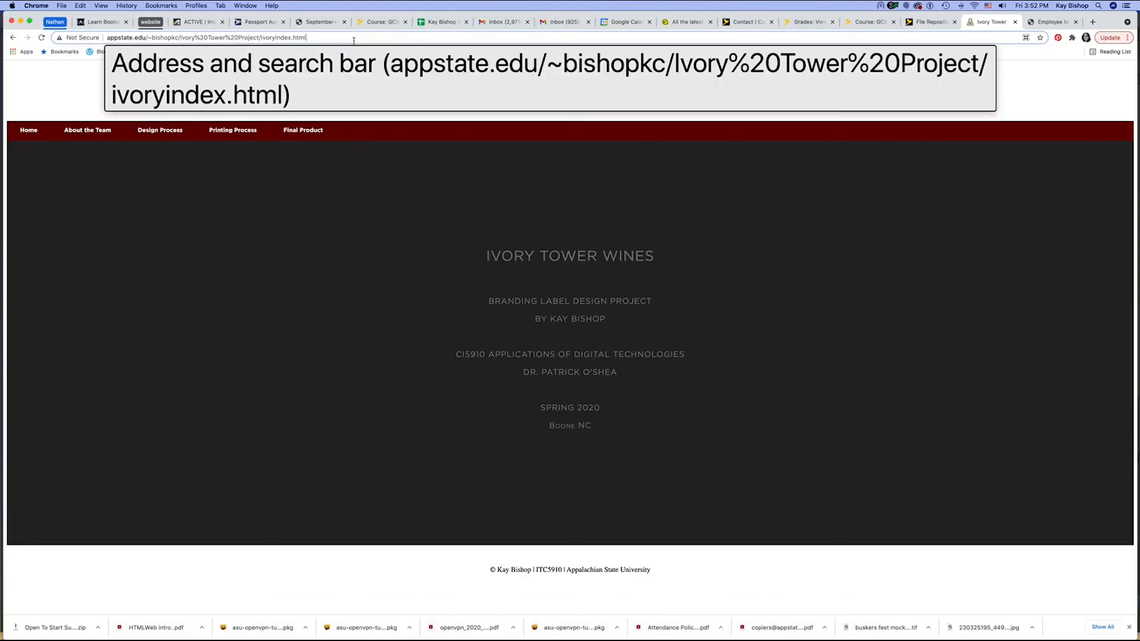
{"action": "left_click", "coordinate": [13, 37]}
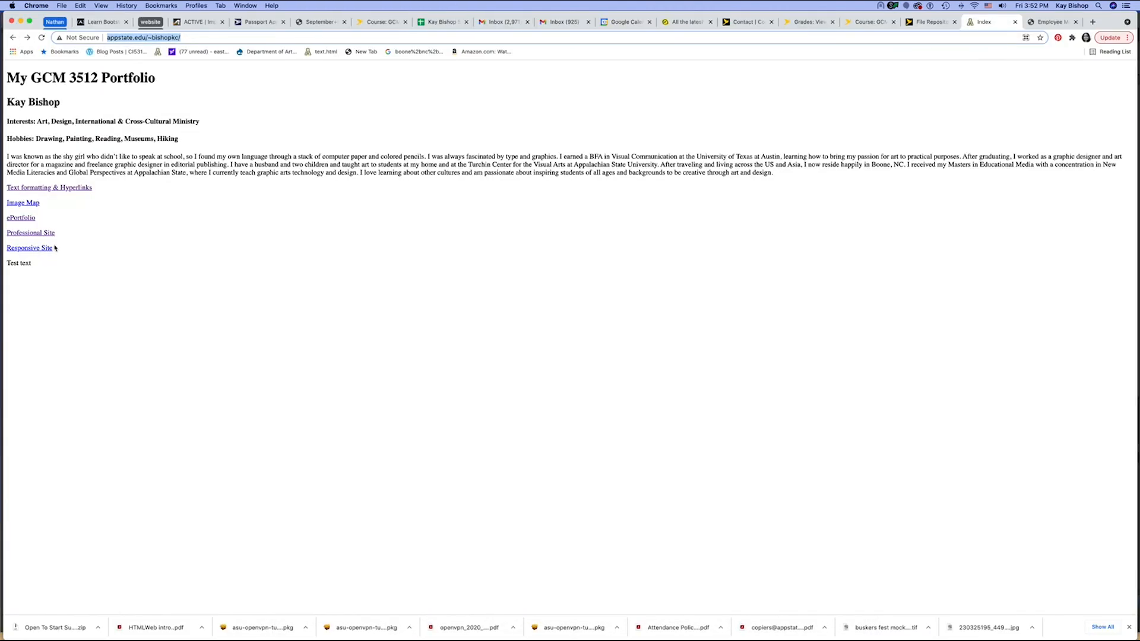
Verify the Responsive Site link loads the Nomad Cookie page, return to the index, then bring Dreamweaver forward.
{"action": "left_click", "coordinate": [37, 249]}
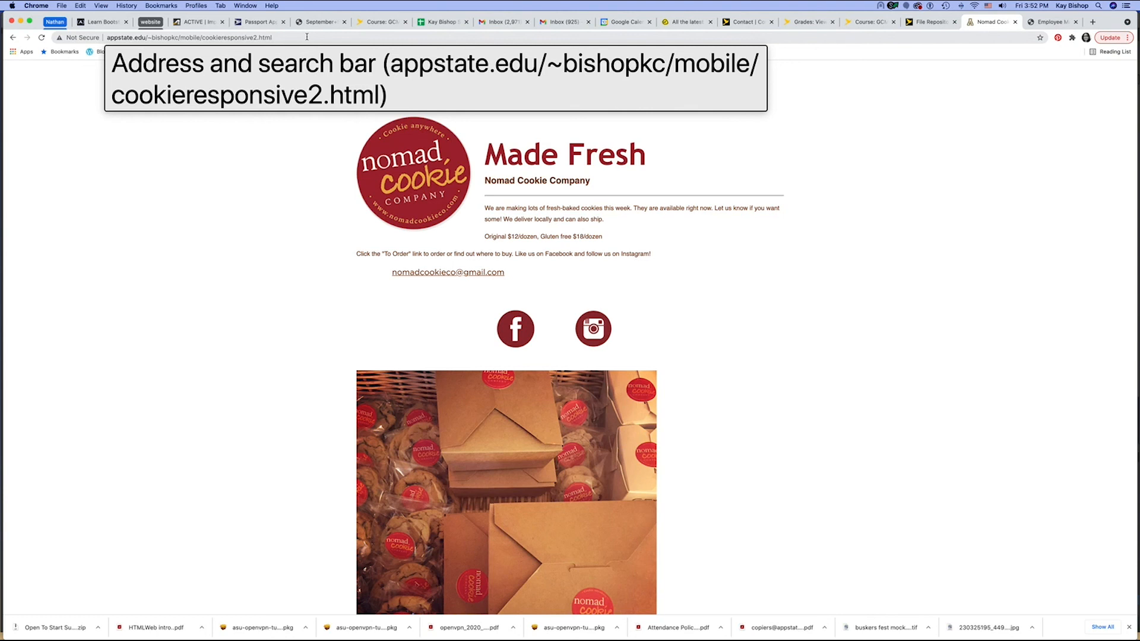
{"action": "left_click", "coordinate": [13, 38]}
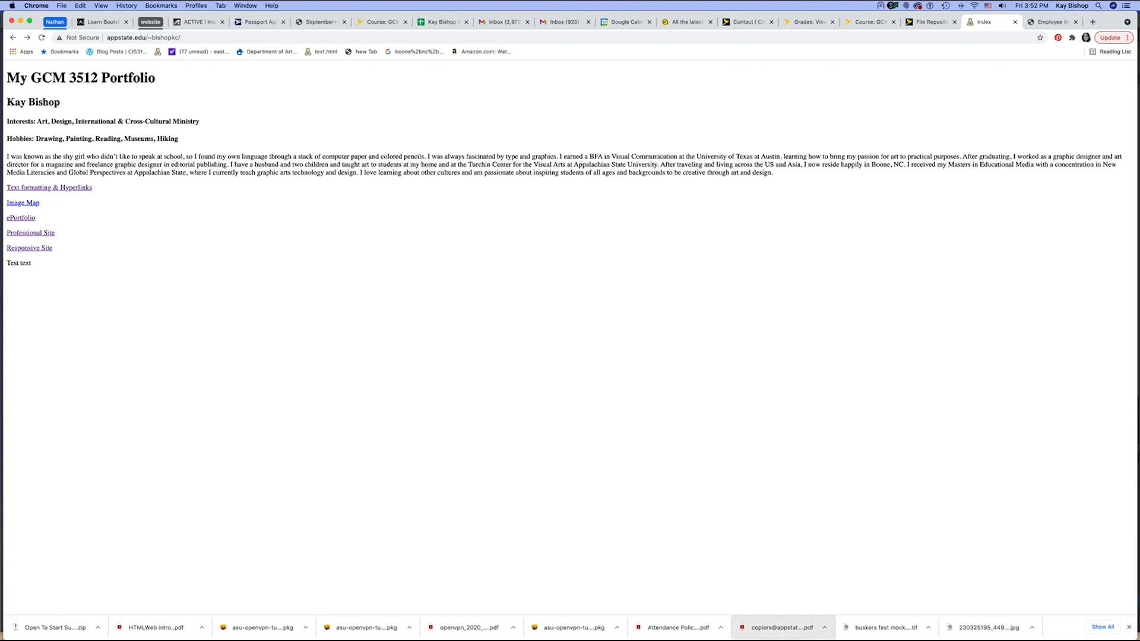
{"action": "left_click", "coordinate": [707, 628]}
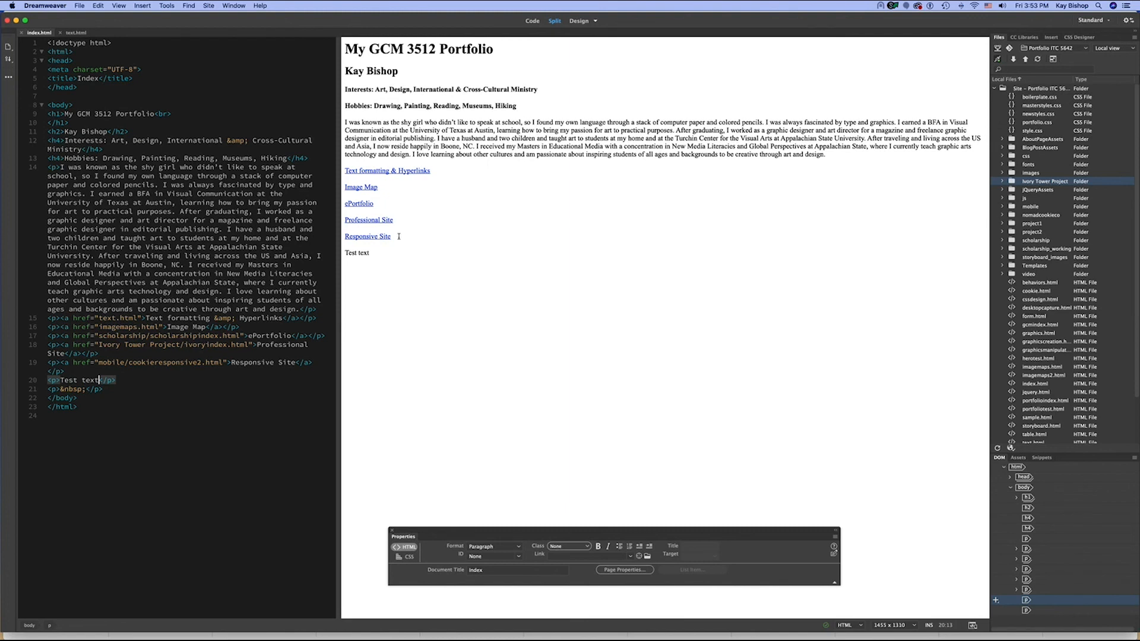
Back in Chrome, test the Text formatting & Hyperlinks link, highlight the four project links, and reopen text.html.
{"action": "key", "text": "super+Tab"}
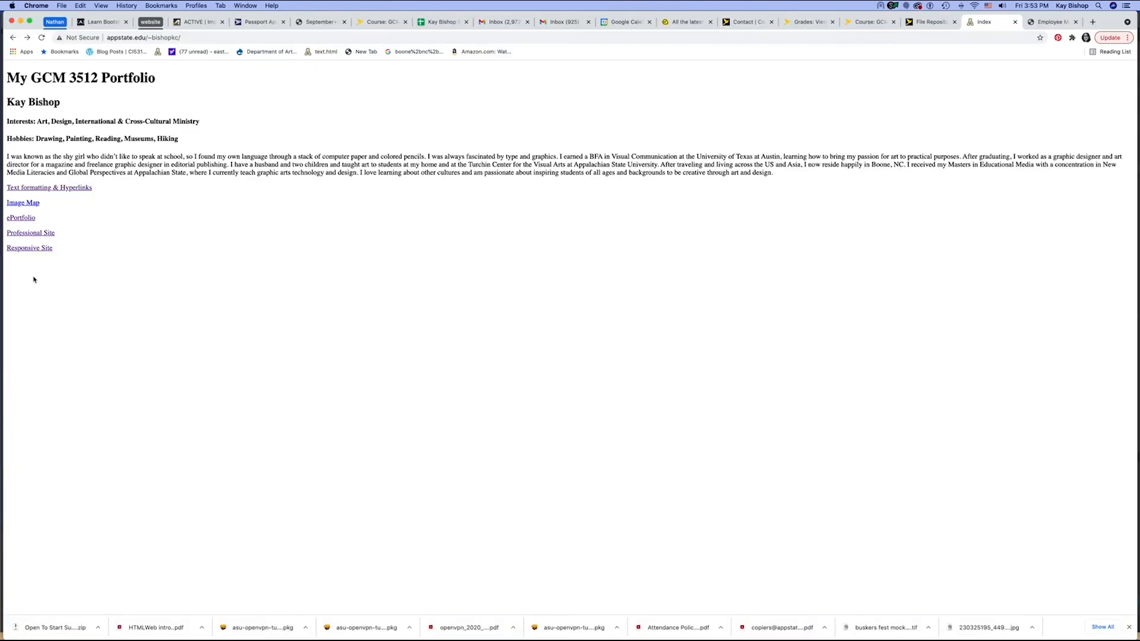
{"action": "left_click", "coordinate": [24, 188]}
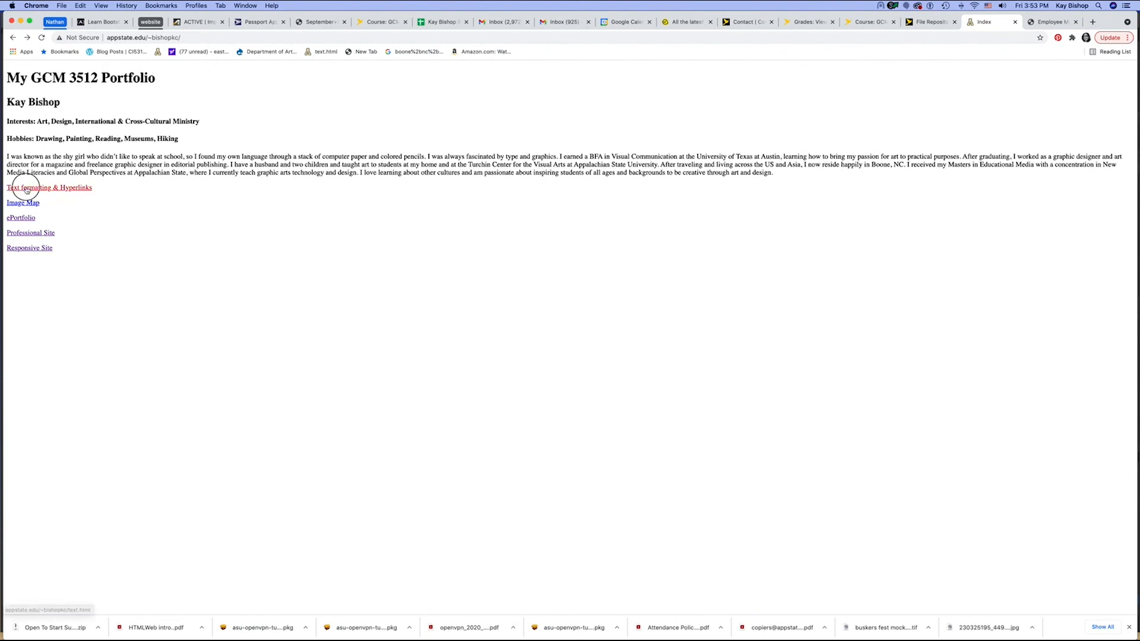
{"action": "left_click", "coordinate": [13, 38]}
{"action": "left_click", "coordinate": [55, 247]}
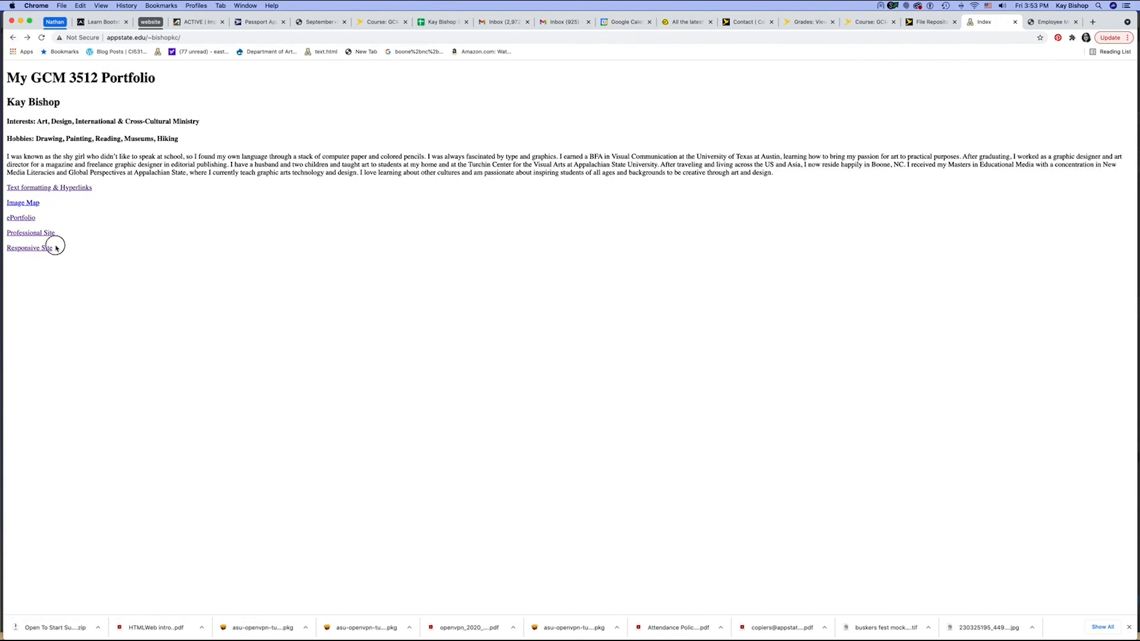
{"action": "left_click_drag", "start_coordinate": [55, 247], "coordinate": [6, 198]}
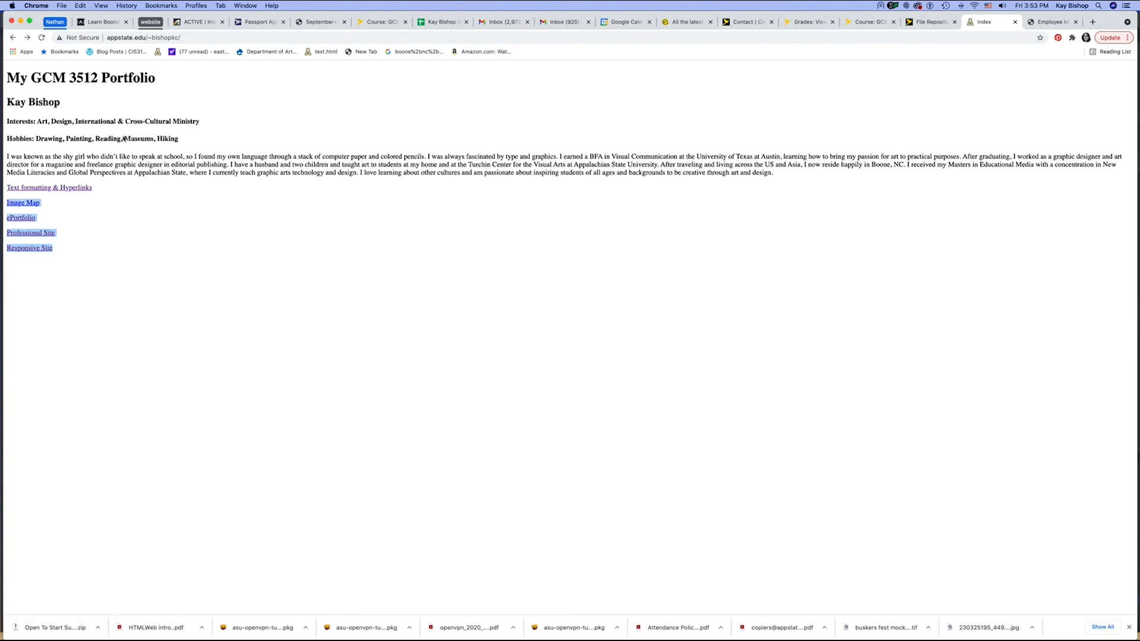
{"action": "left_click", "coordinate": [31, 189]}
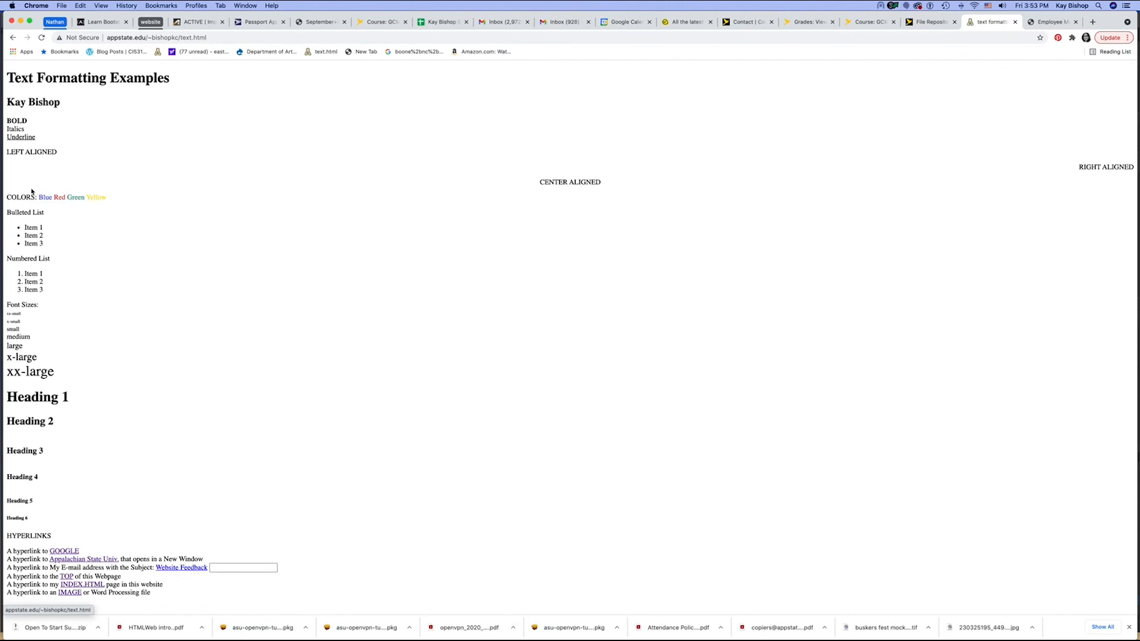